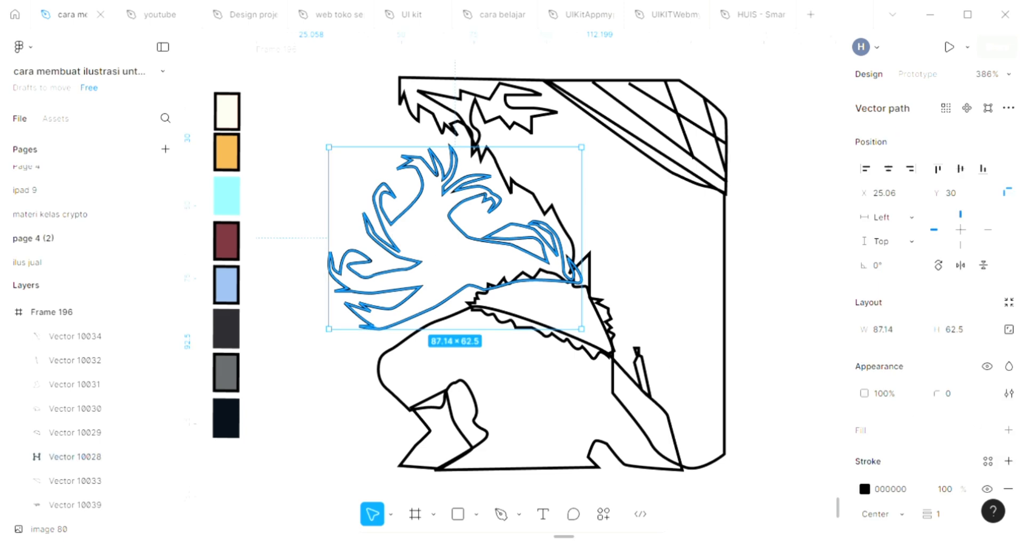
# Step: Add a fill to the flowing hair shape using the palette's light blue swatch, 8BAAD2
pyautogui.click(1008, 429)
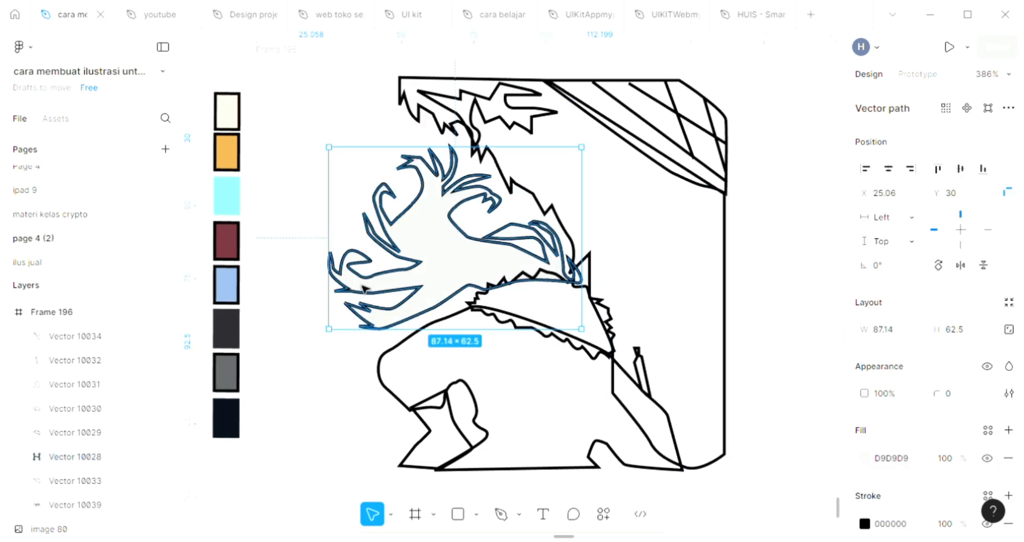
pyautogui.scroll(3, 270, 264)
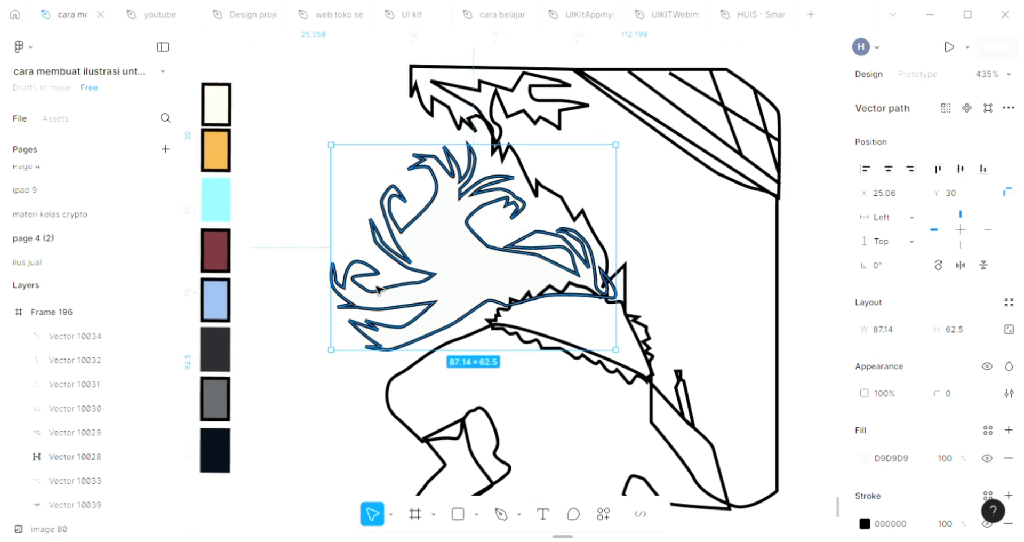
pyautogui.press('i')
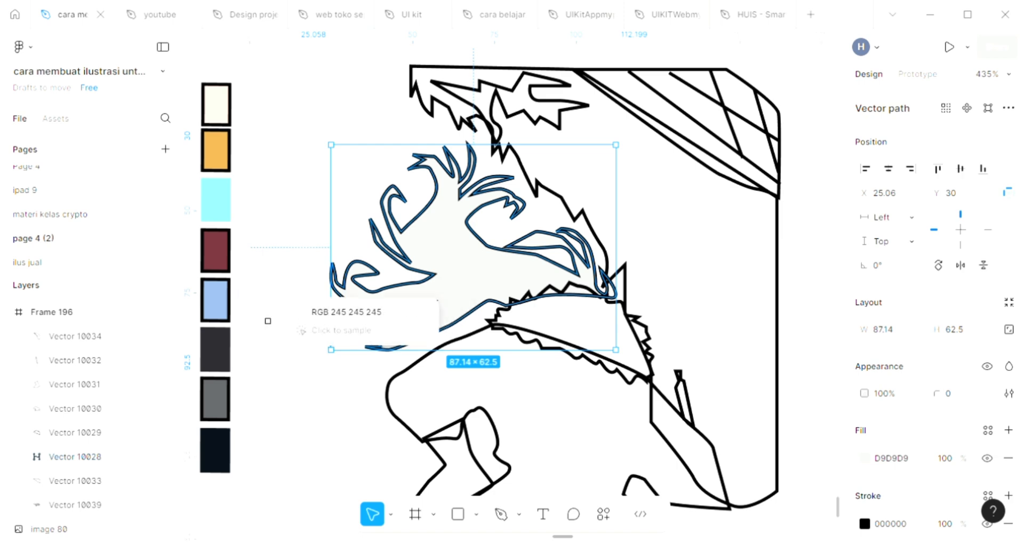
pyautogui.click(230, 289)
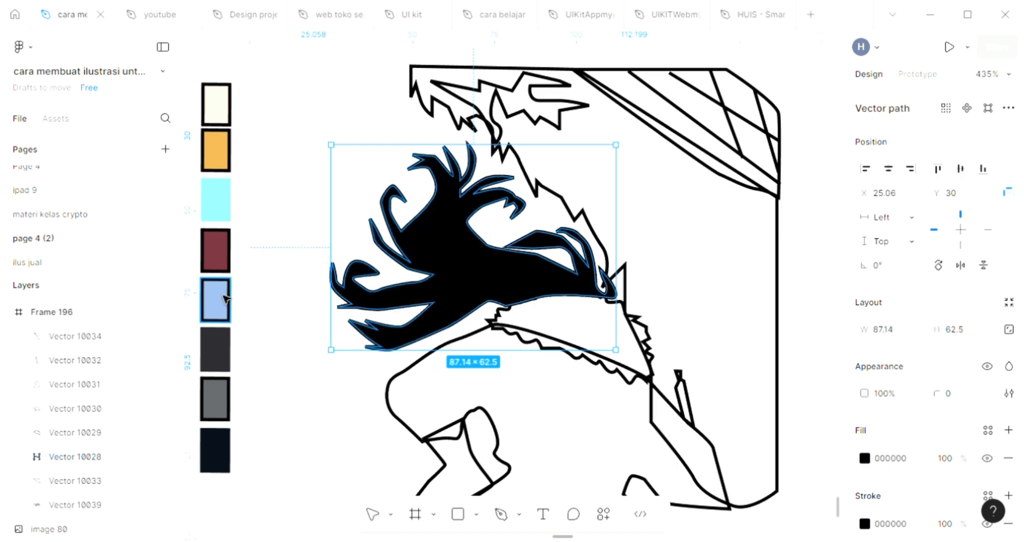
pyautogui.press('i')
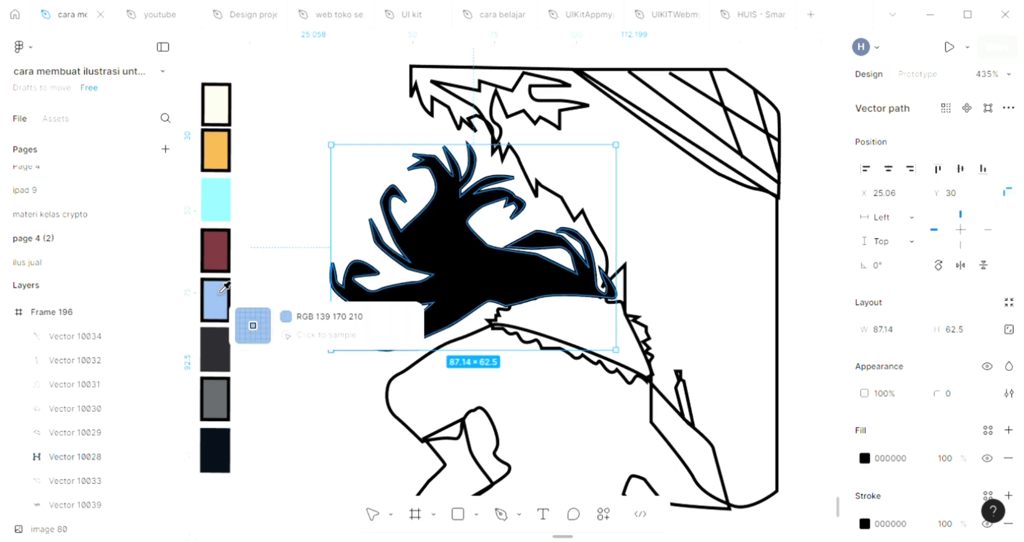
pyautogui.click(226, 298)
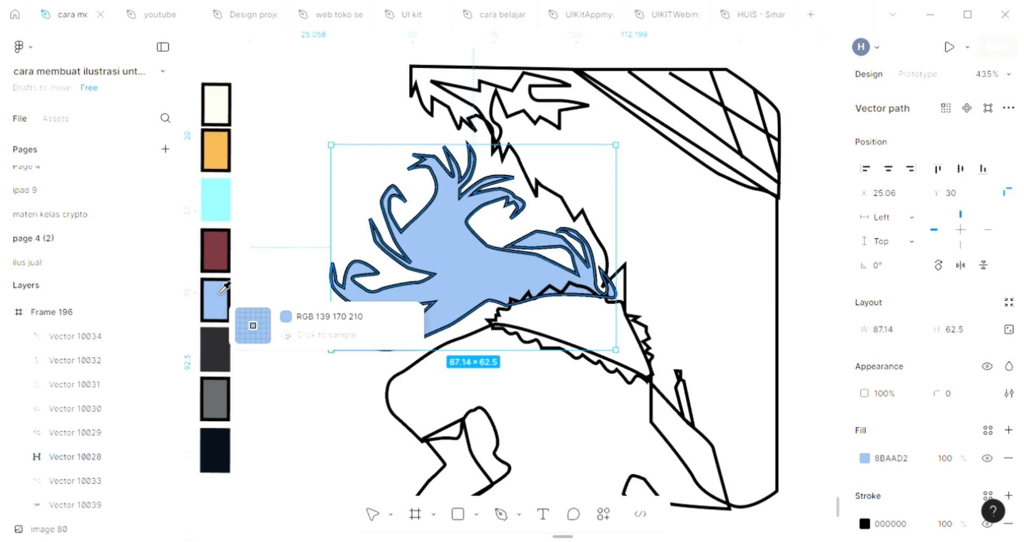
# Step: Lighten the hair shape's fill to the pale blue B1CAE9
pyautogui.click(864, 458)
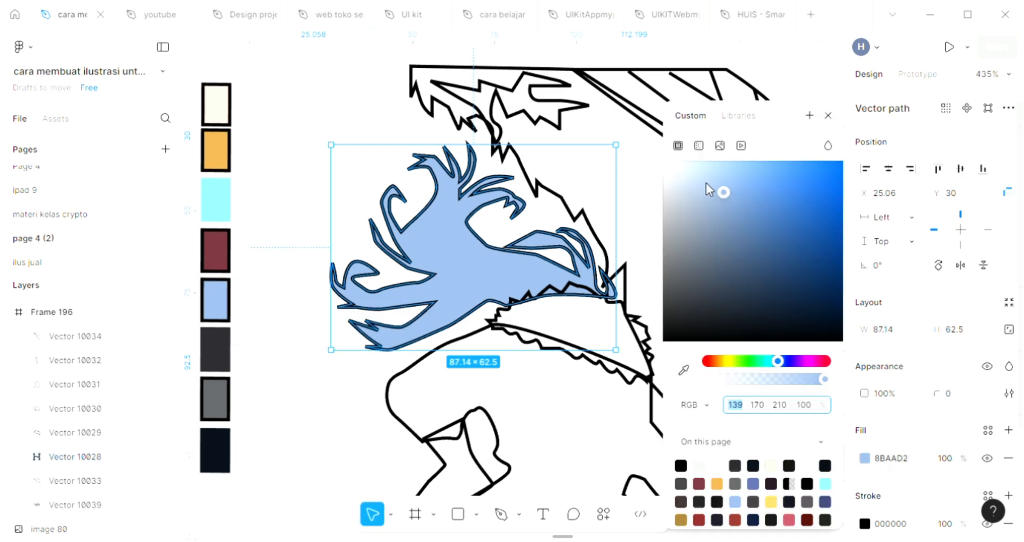
pyautogui.moveTo(711, 192); pyautogui.dragTo(706, 186)
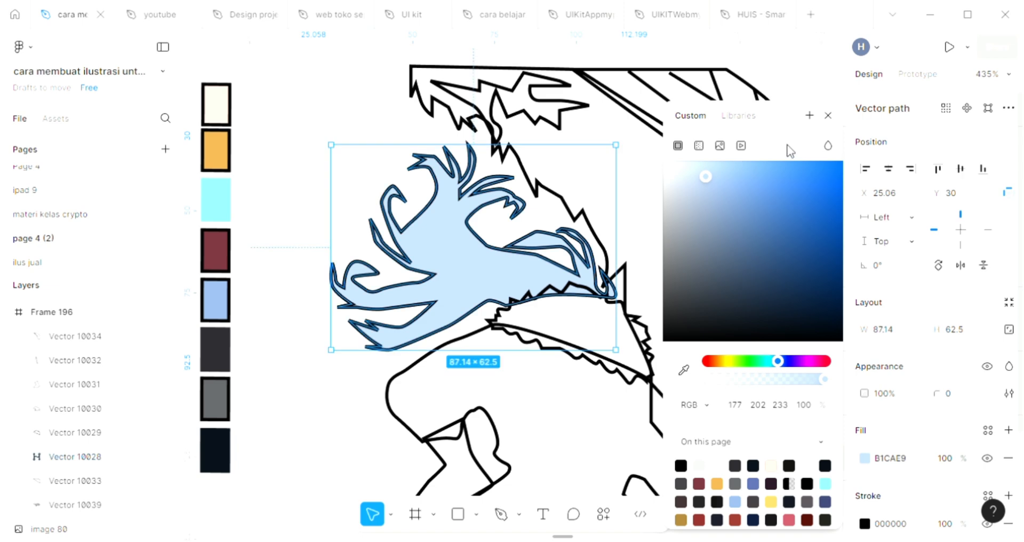
pyautogui.click(828, 115)
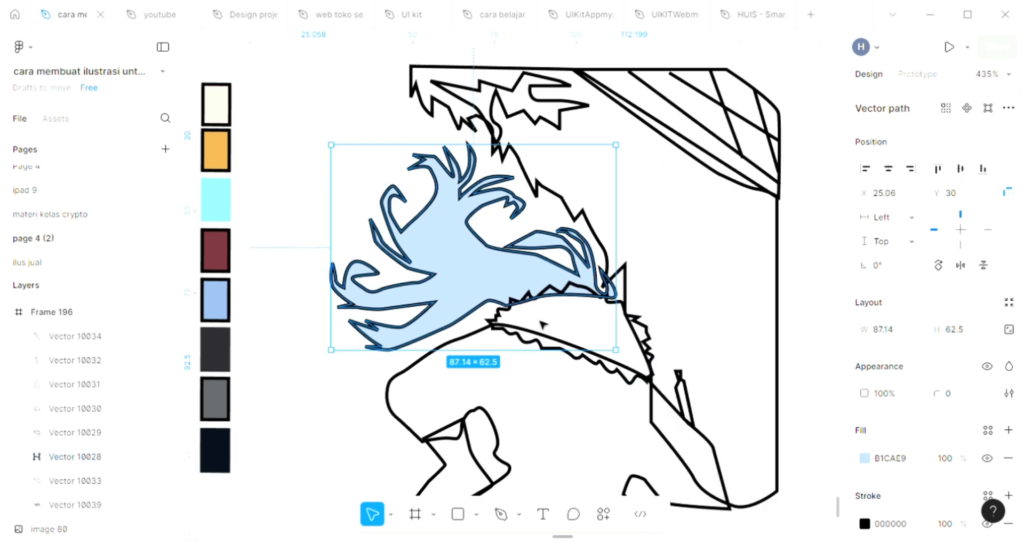
# Step: Fill the jagged fur collar shape below the hair with the palette's dark grey, 29282D
pyautogui.click(516, 341)
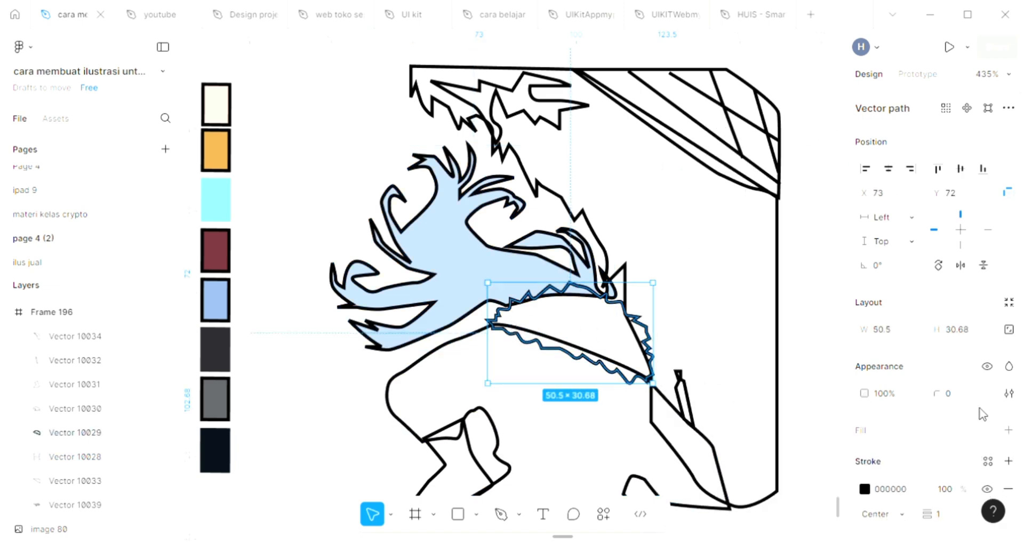
pyautogui.click(1008, 430)
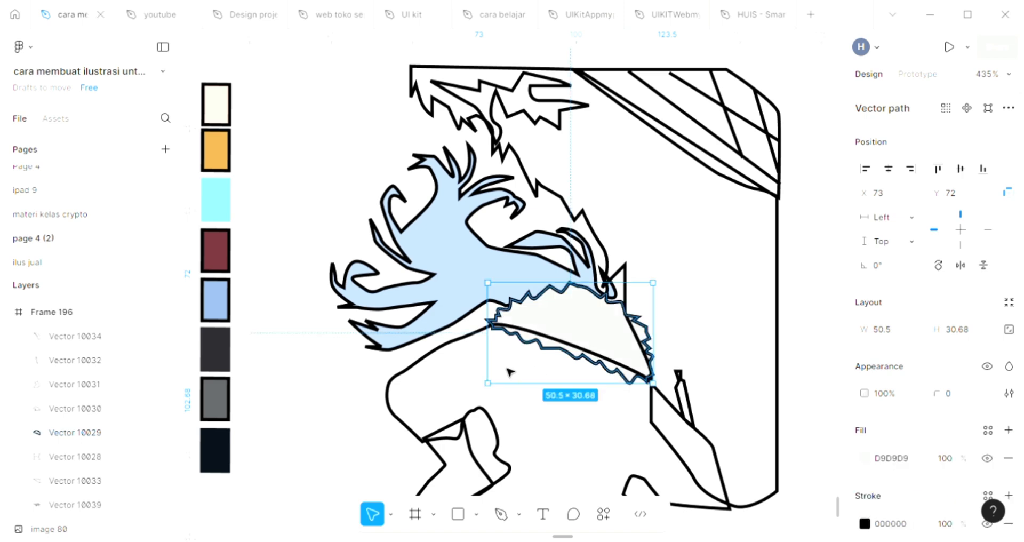
pyautogui.press('i')
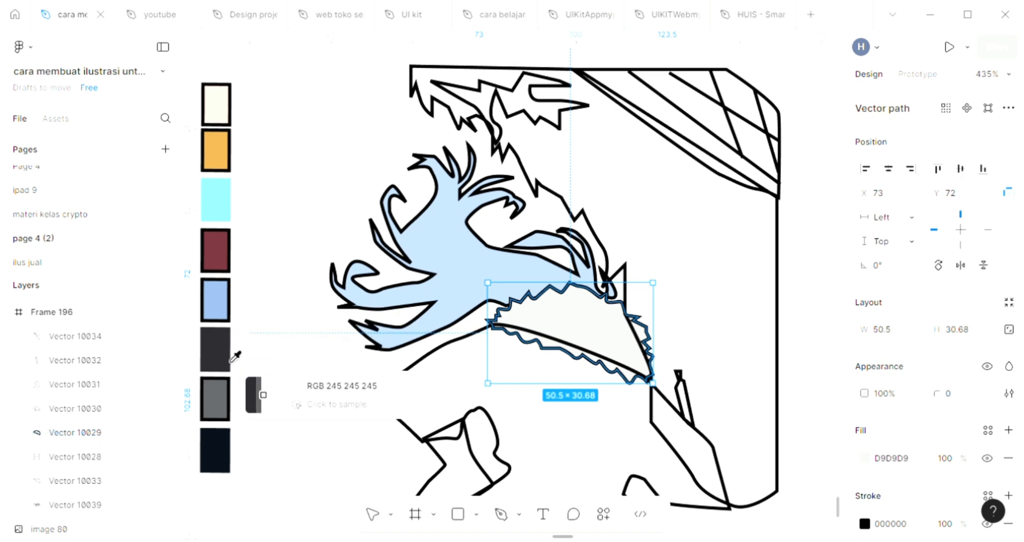
pyautogui.click(217, 352)
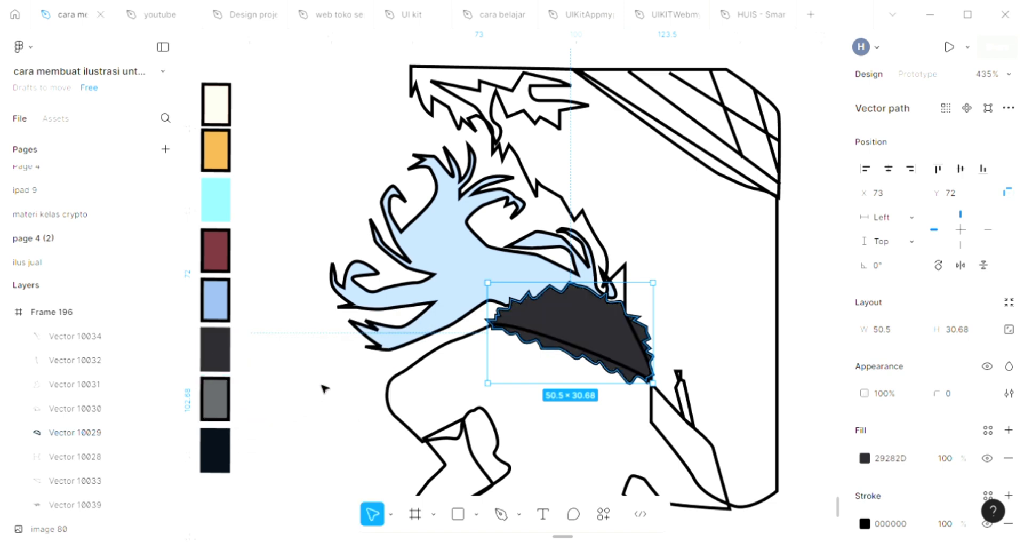
pyautogui.click(327, 389)
# Step: Fill the large body shape beneath the fur collar with the palette's light blue, 8BAAD2
pyautogui.scroll(-2, 448, 430)
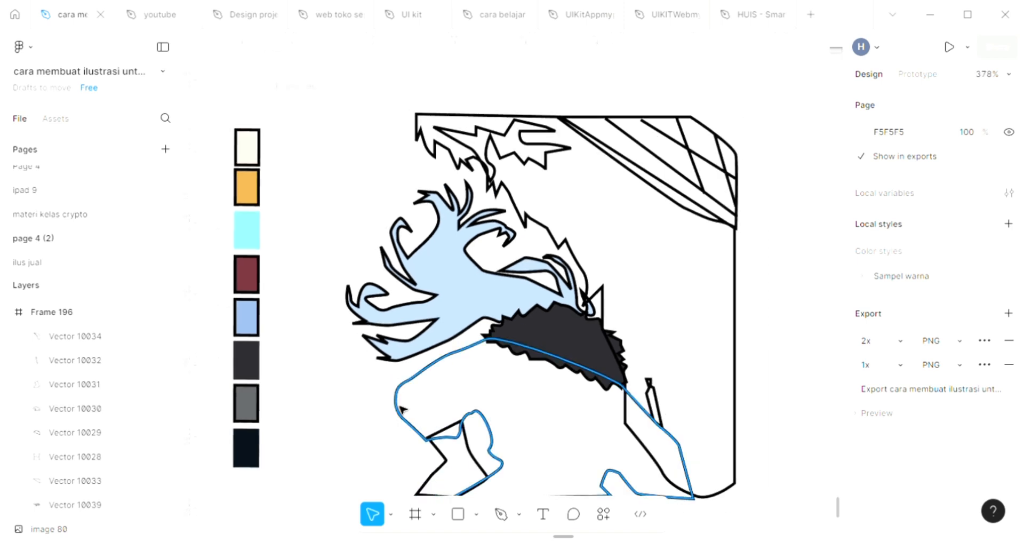
pyautogui.click(401, 409)
pyautogui.scroll(-3, 405, 411)
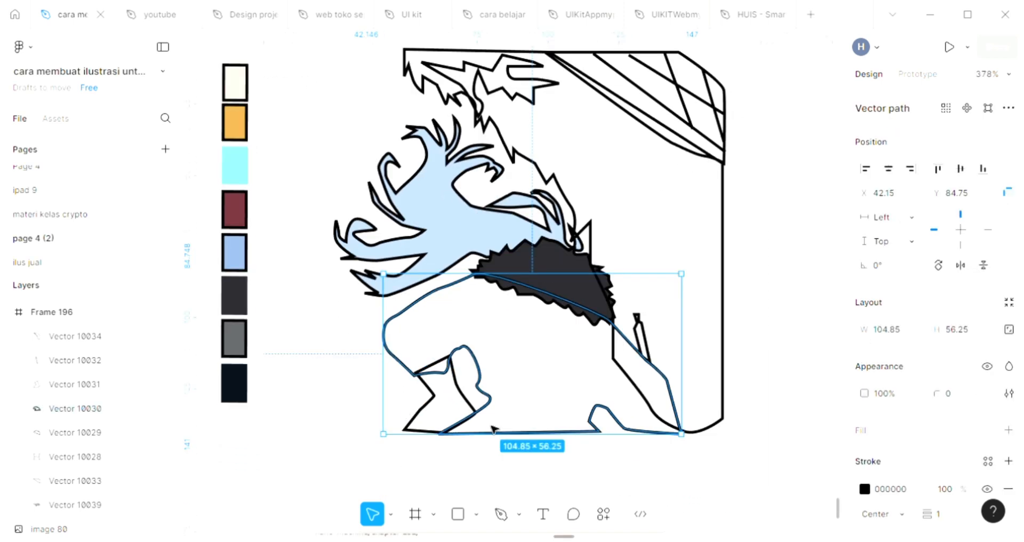
pyautogui.click(1007, 429)
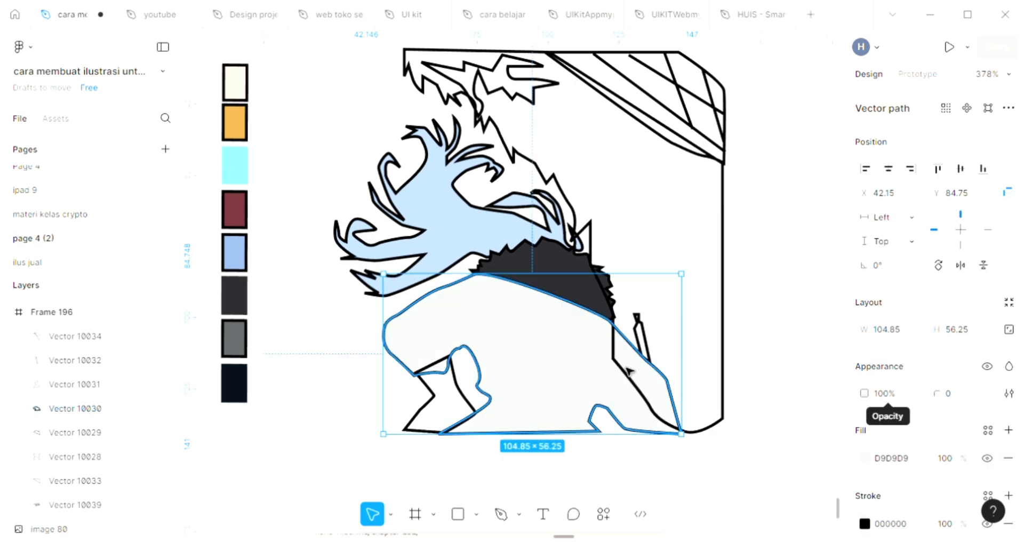
pyautogui.scroll(1, 423, 320)
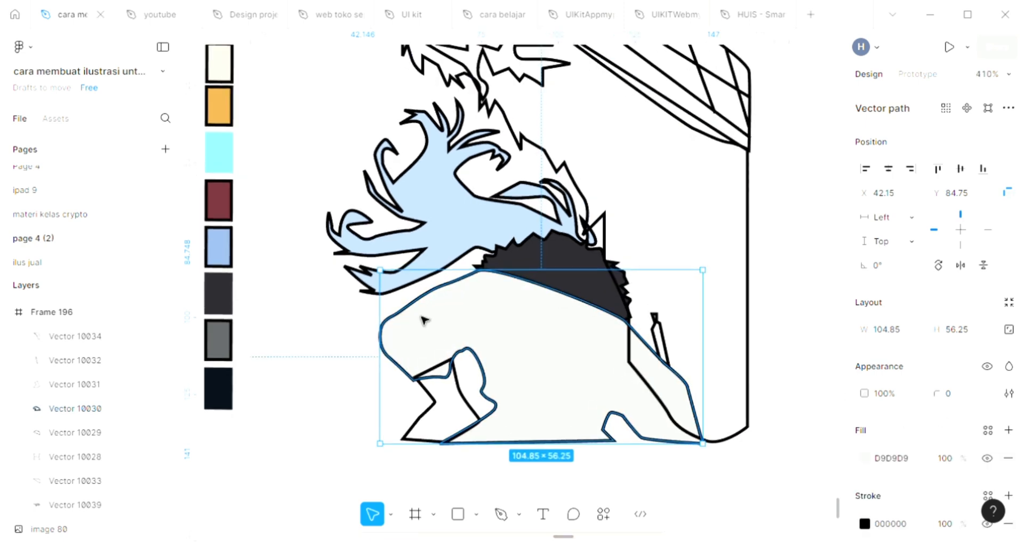
pyautogui.press('i')
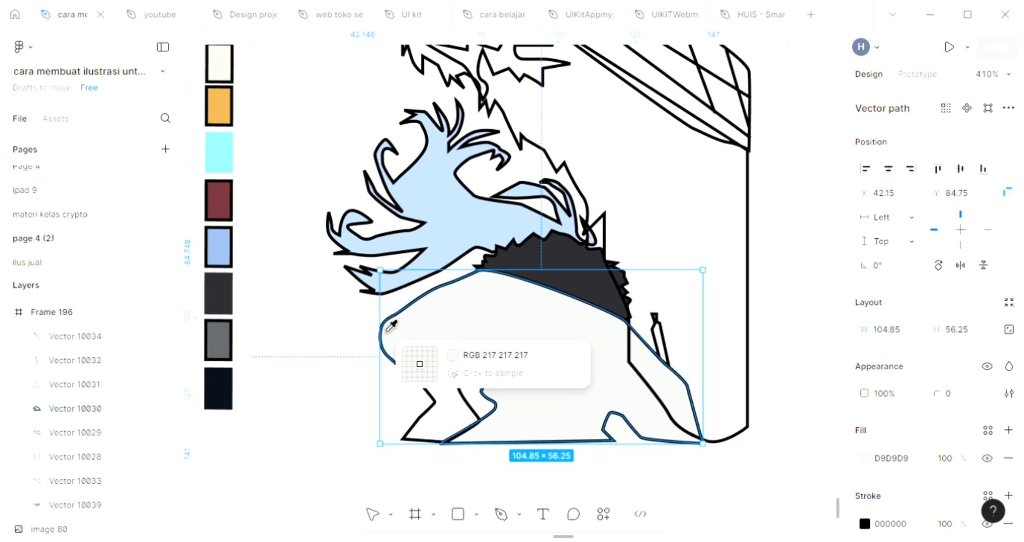
pyautogui.click(213, 246)
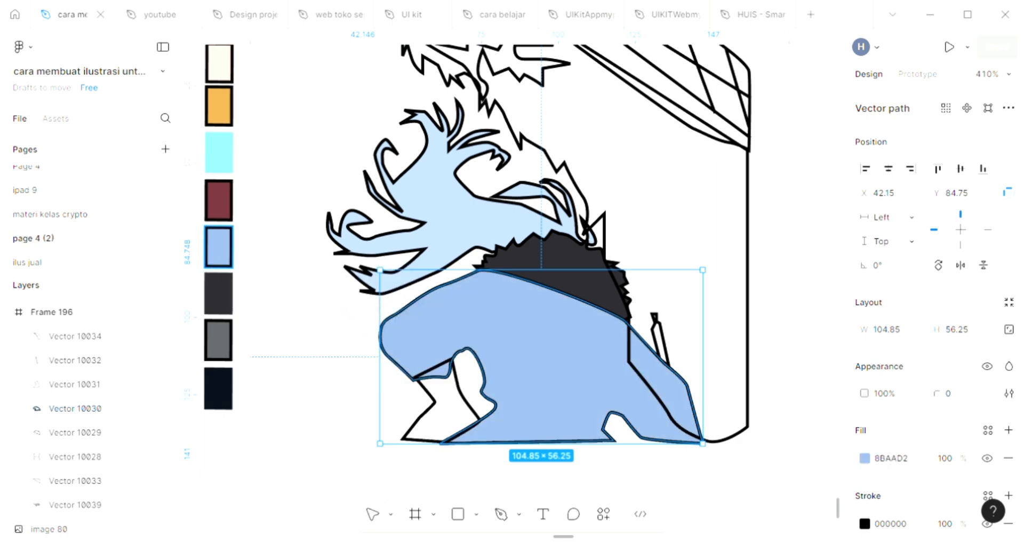
# Step: Fill the small angular shape at the body's lower left with the collar's dark grey, 29282D
pyautogui.click(434, 412)
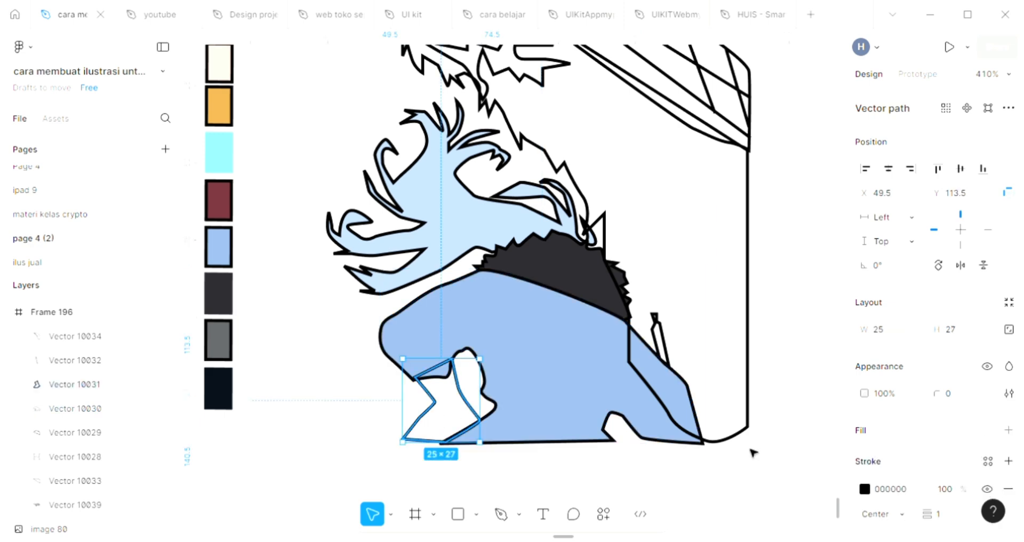
pyautogui.click(1008, 430)
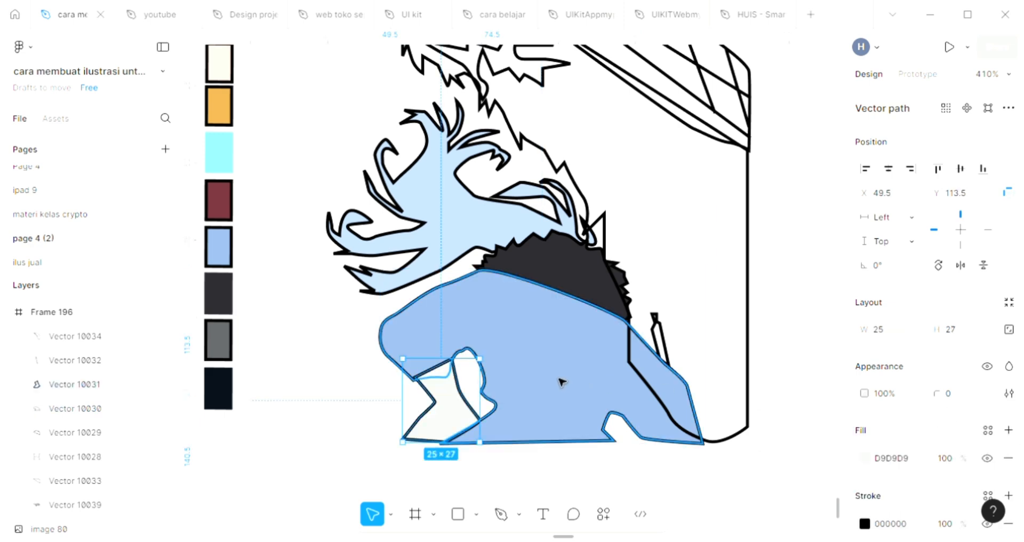
pyautogui.press('i')
pyautogui.click(576, 264)
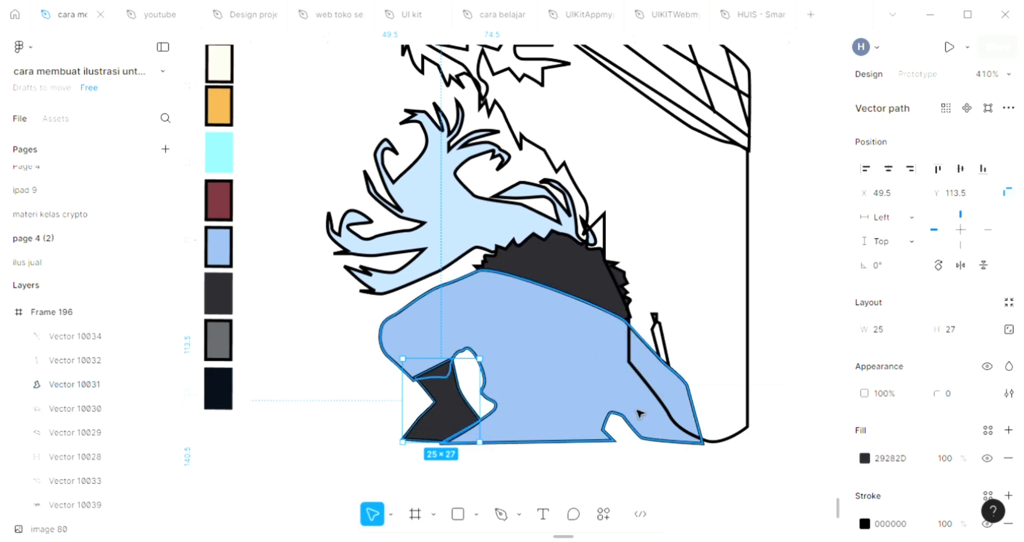
# Step: Fill the narrow slanted shape behind the figure's back with the collar's dark grey, 29282D
pyautogui.click(658, 337)
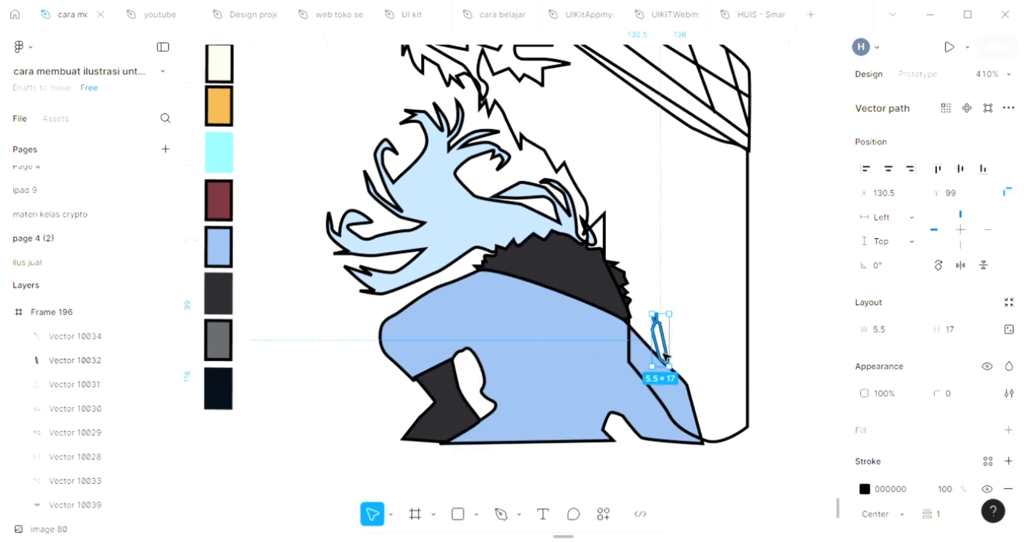
pyautogui.click(1007, 430)
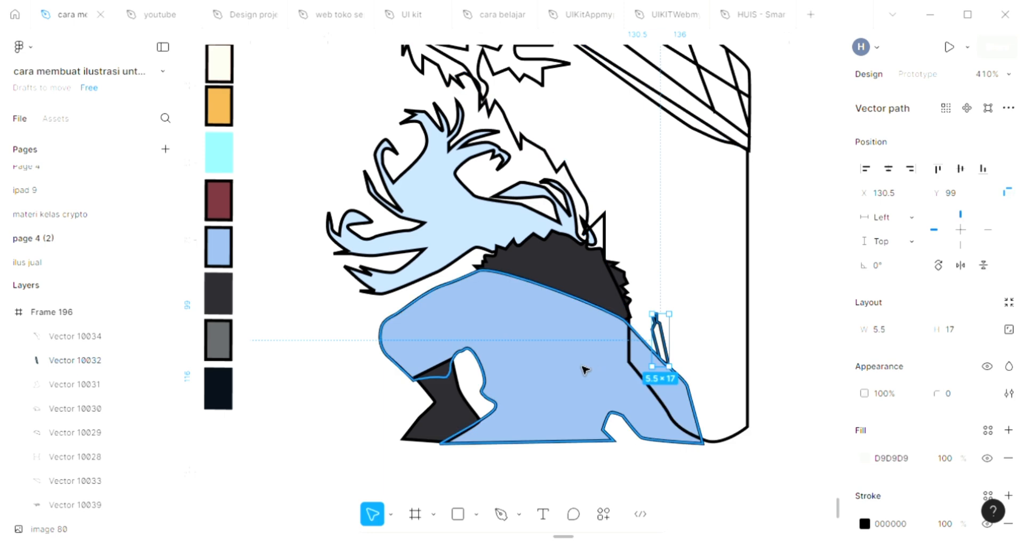
pyautogui.press('i')
pyautogui.click(555, 267)
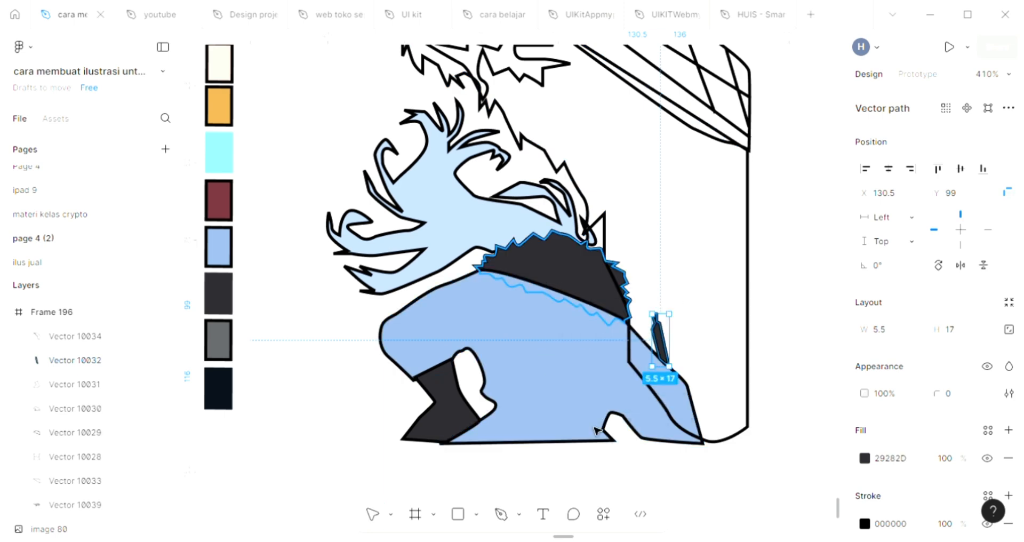
pyautogui.click(618, 474)
# Step: Change the background fill of Frame 196 to the pink EF9999
pyautogui.scroll(1, 618, 472)
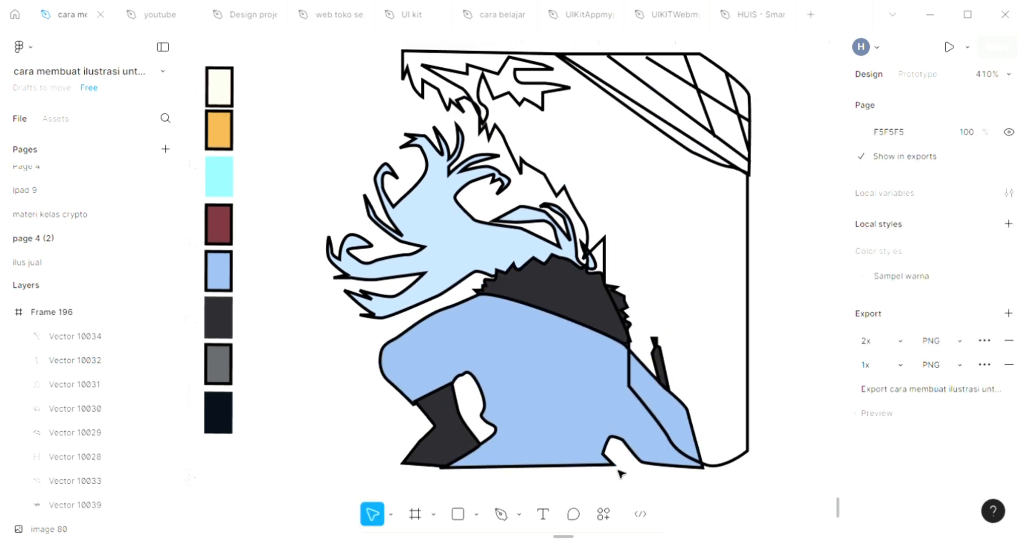
pyautogui.scroll(1, 622, 469)
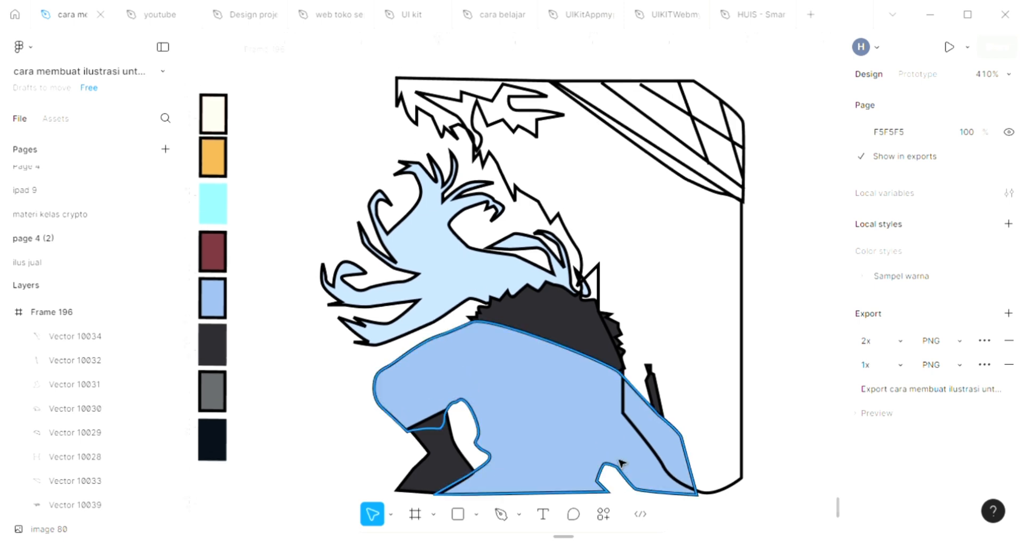
pyautogui.scroll(-1, 621, 463)
pyautogui.click(293, 102)
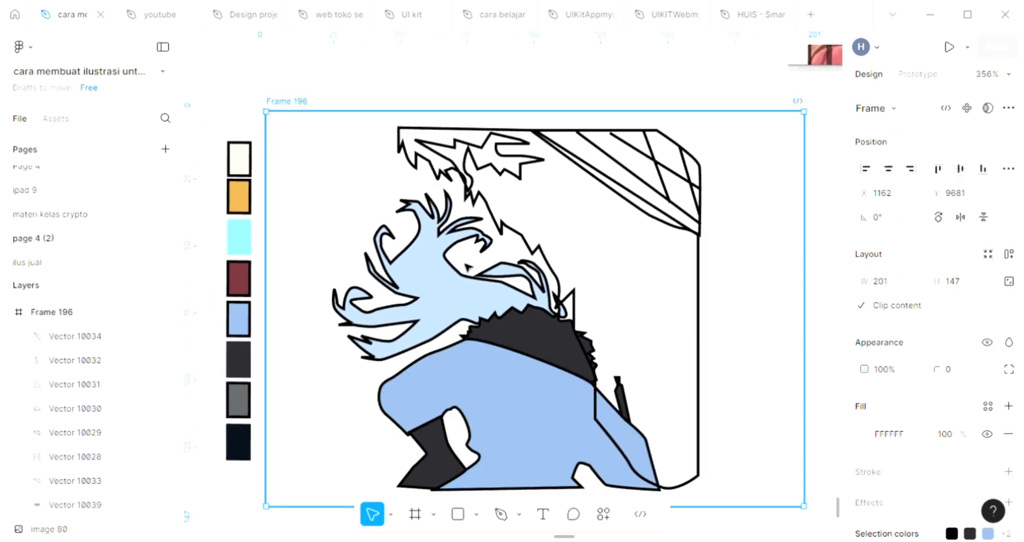
pyautogui.scroll(-1, 467, 268)
pyautogui.scroll(-1, 468, 268)
pyautogui.hscroll(5, 468, 268)
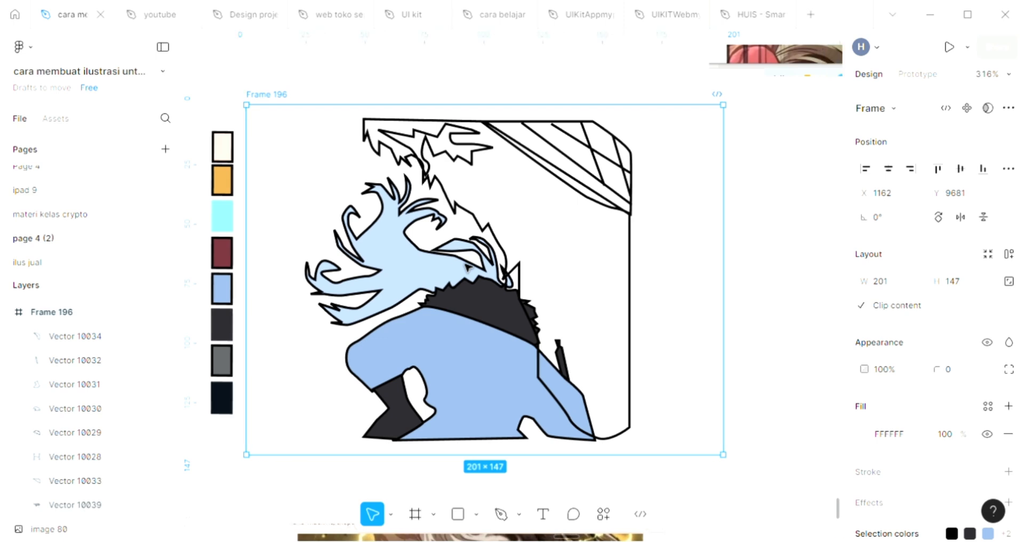
pyautogui.hscroll(2, 467, 267)
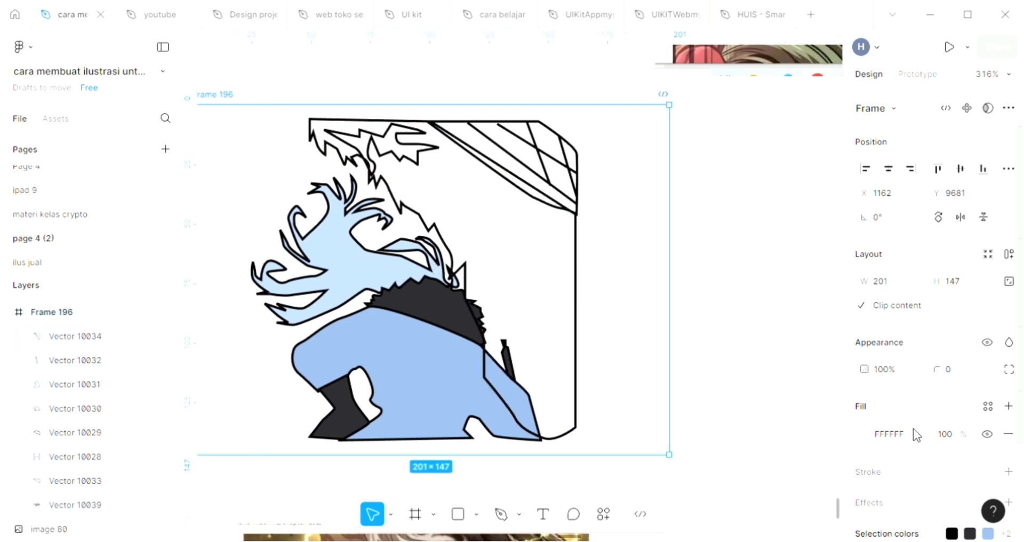
pyautogui.click(867, 433)
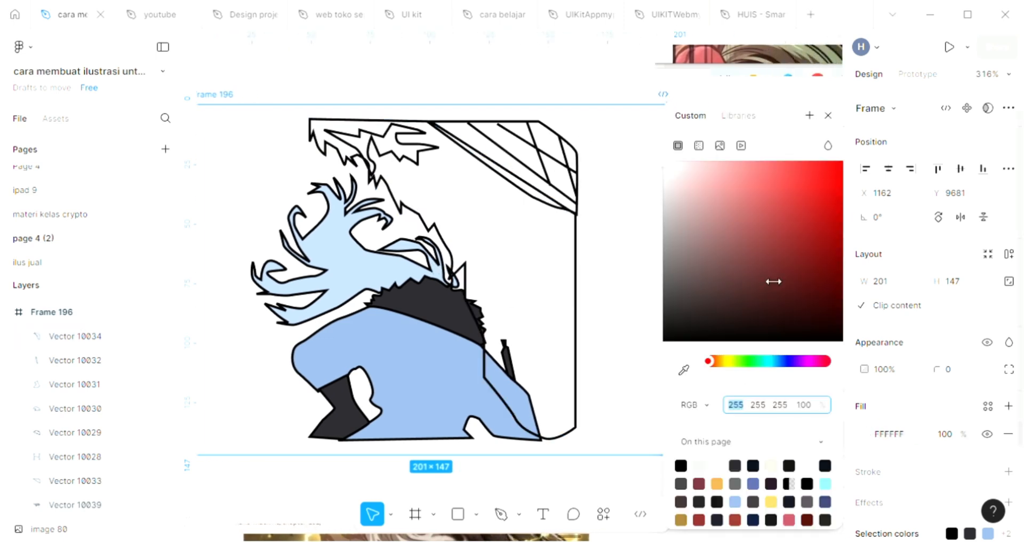
pyautogui.click(727, 172)
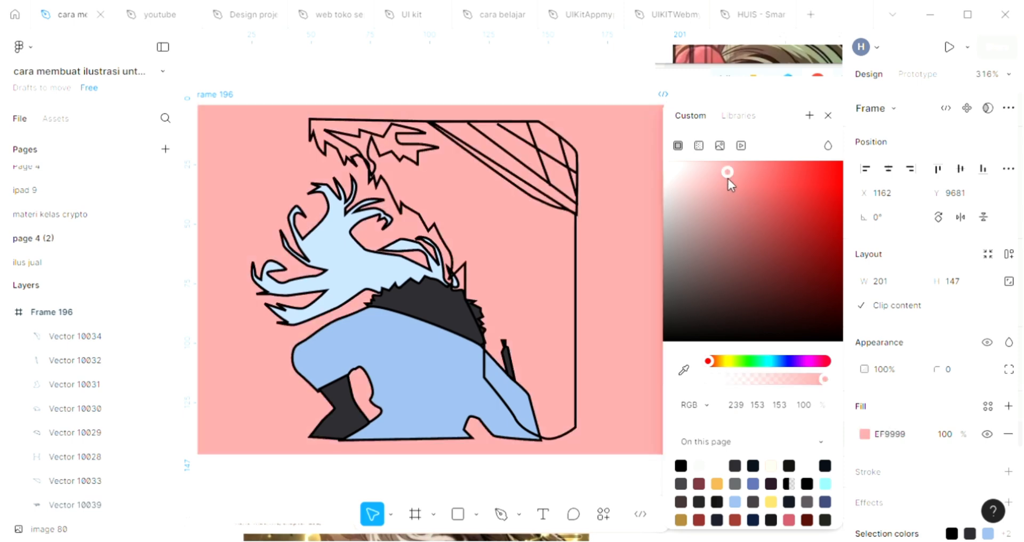
# Step: Turn the frame's fill into a linear gradient and shift its 0% stop to mint green, keeping 895858 at 100%
pyautogui.click(698, 145)
pyautogui.click(716, 282)
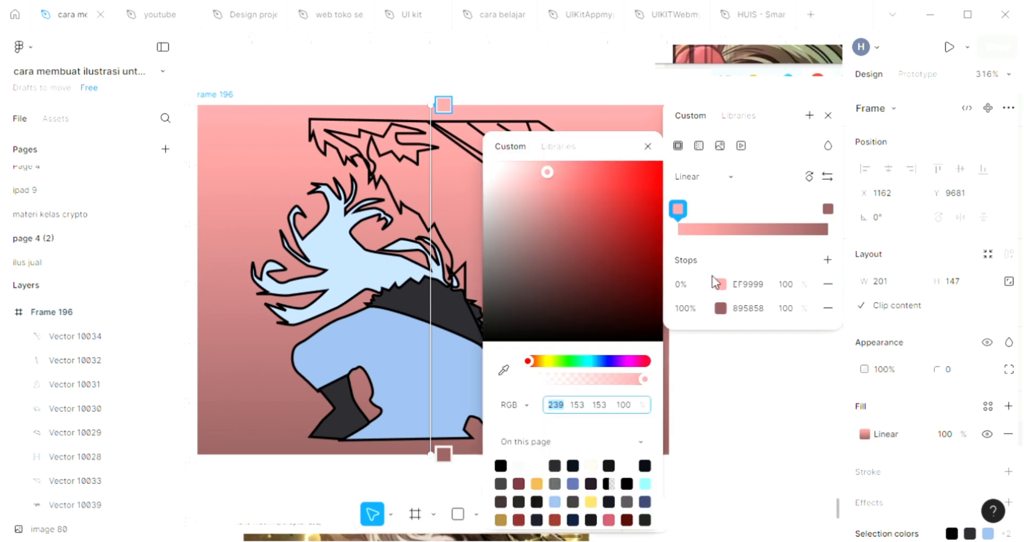
pyautogui.moveTo(546, 361); pyautogui.dragTo(578, 361)
pyautogui.press('Escape')
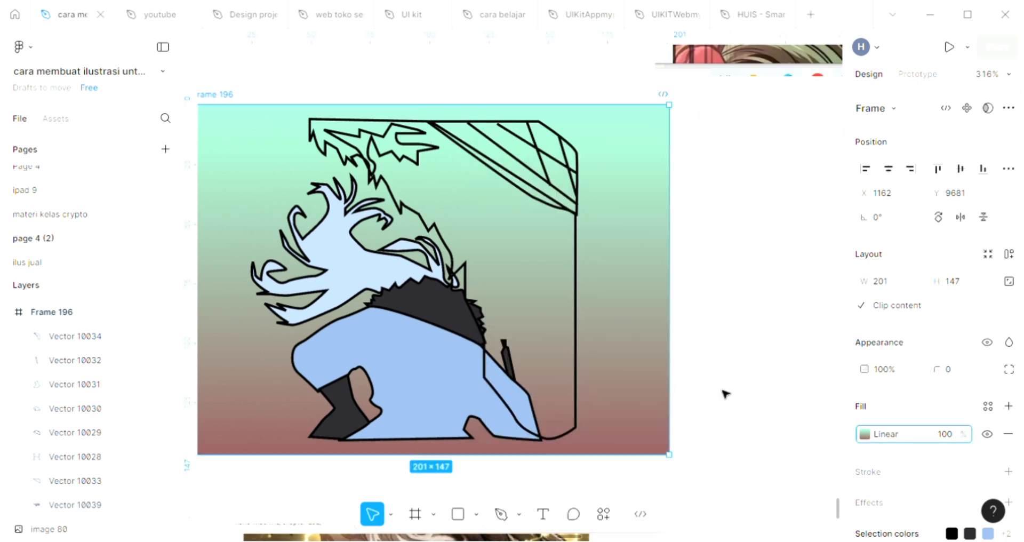
pyautogui.click(701, 364)
pyautogui.hscroll(-3, 701, 364)
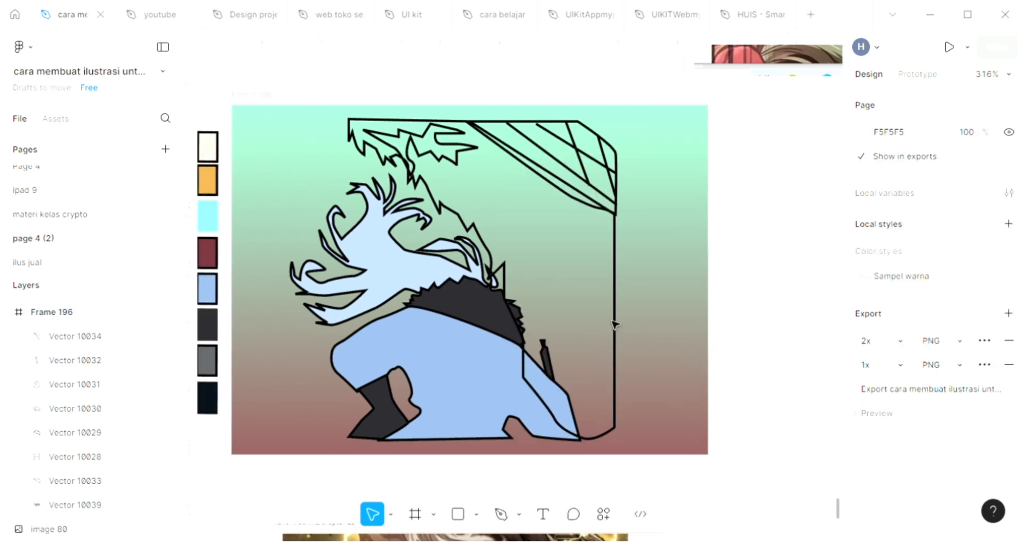
# Step: Send the tall jagged-edged outline behind the figure to the back of Frame 196 and add a D9D9D9 fill to it
pyautogui.click(618, 335)
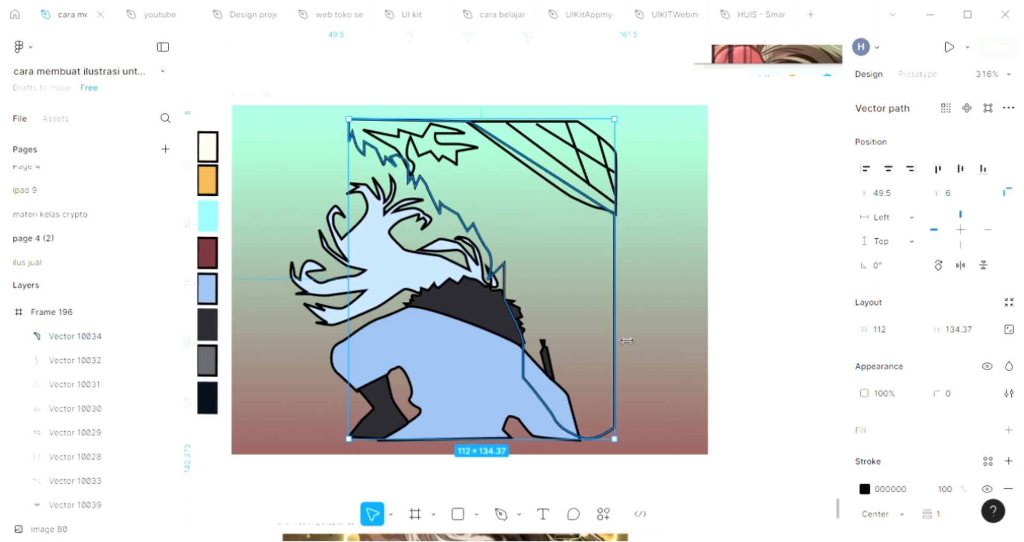
pyautogui.scroll(1, 621, 335)
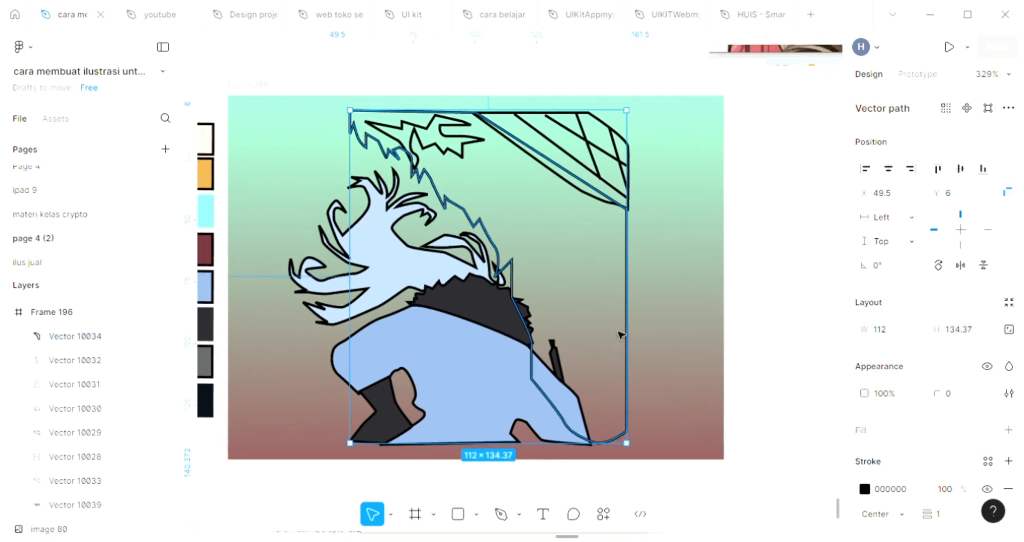
pyautogui.hotkey('ctrl', 'shift', '[')
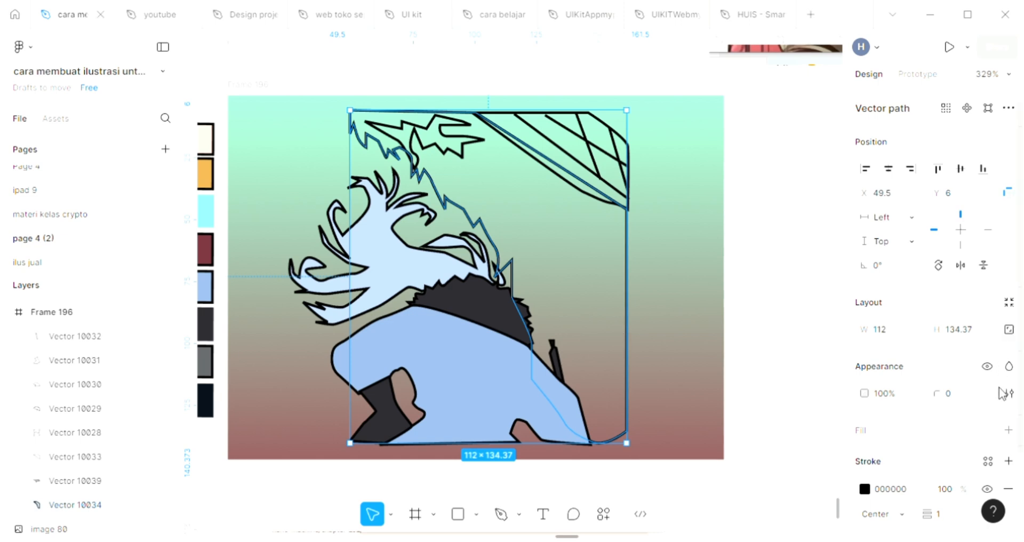
pyautogui.click(1008, 429)
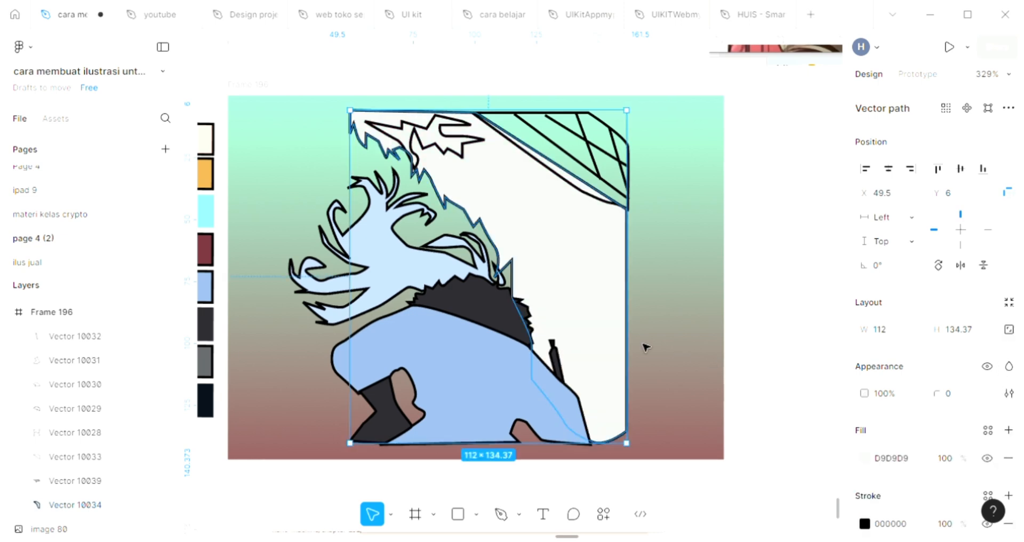
pyautogui.scroll(1, 687, 329)
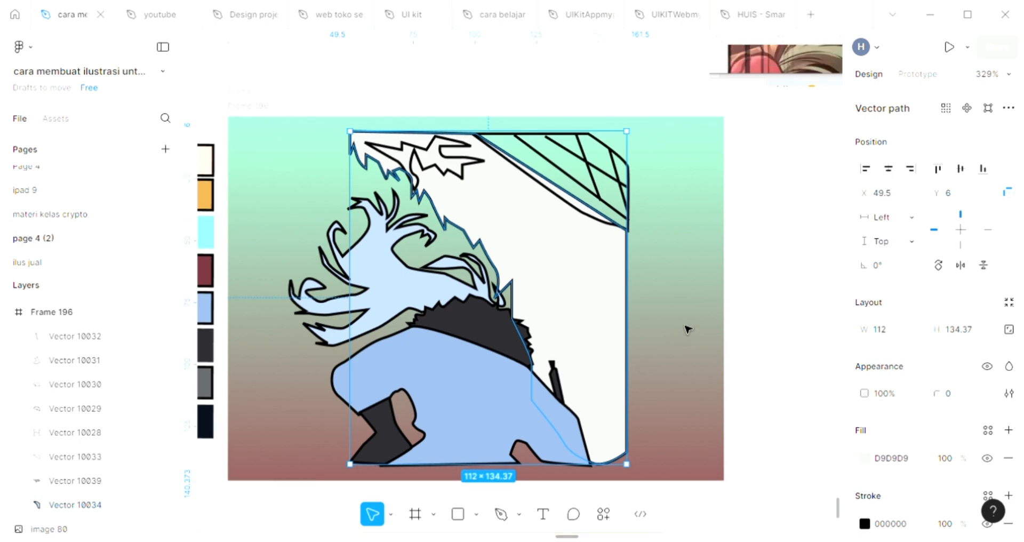
pyautogui.click(649, 209)
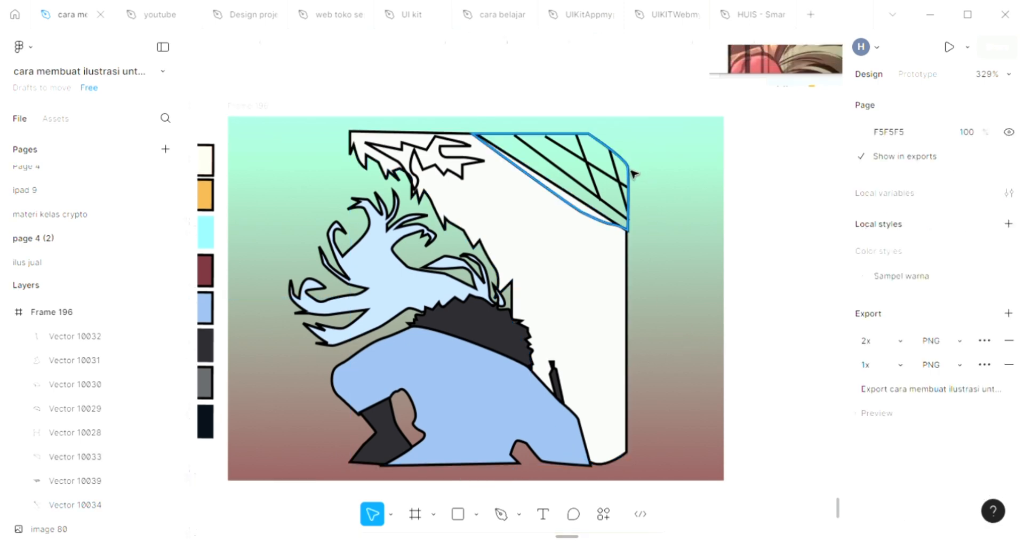
# Step: Add a fill to the curved corner shape under the crossing lines, sampling the light blue palette swatch, 8BAAD2
pyautogui.click(633, 173)
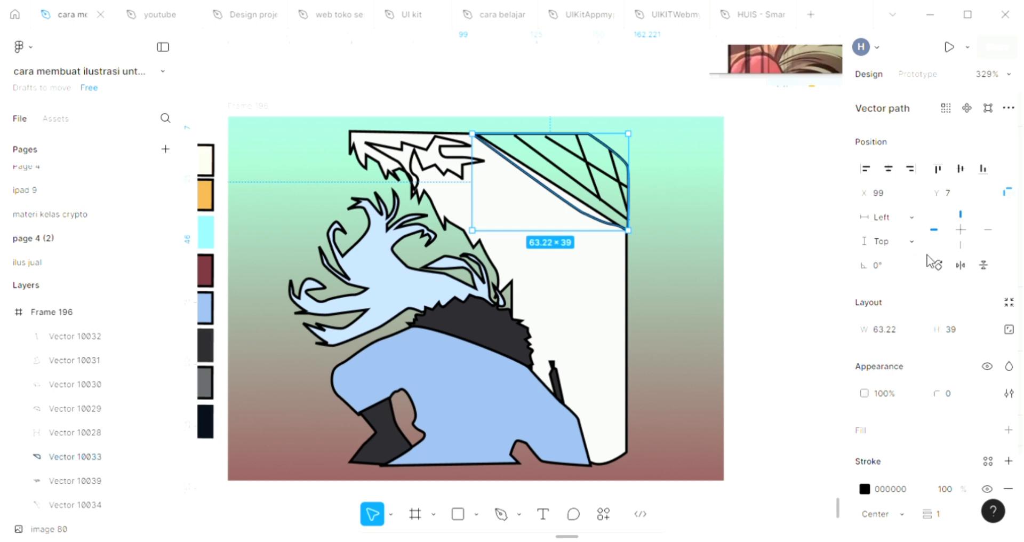
pyautogui.click(1008, 430)
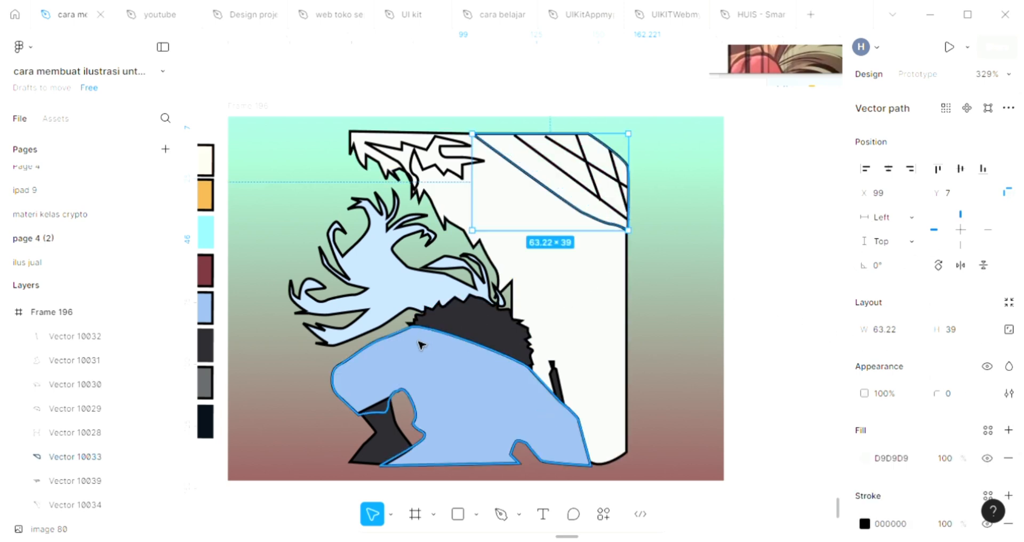
pyautogui.press('i')
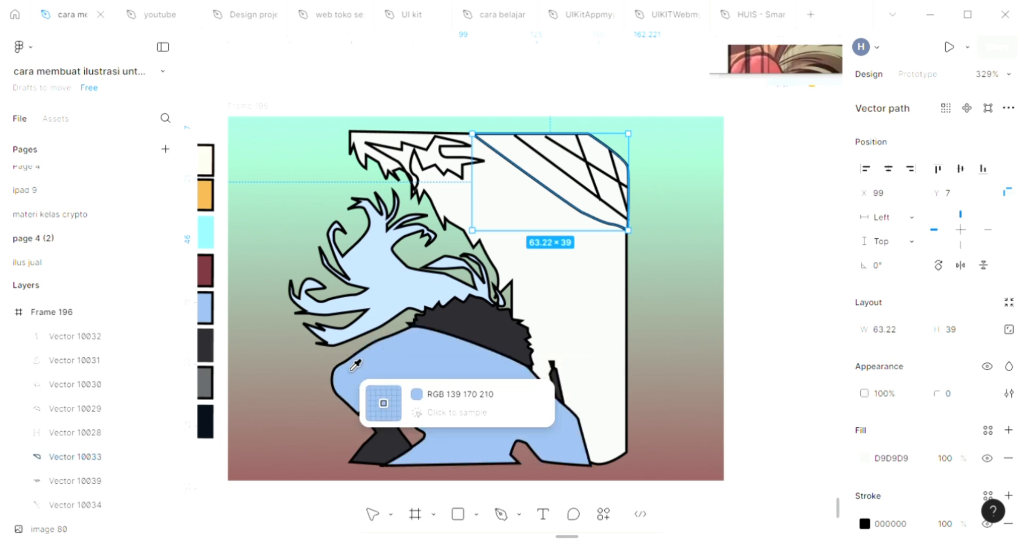
pyautogui.hscroll(-3, 356, 364)
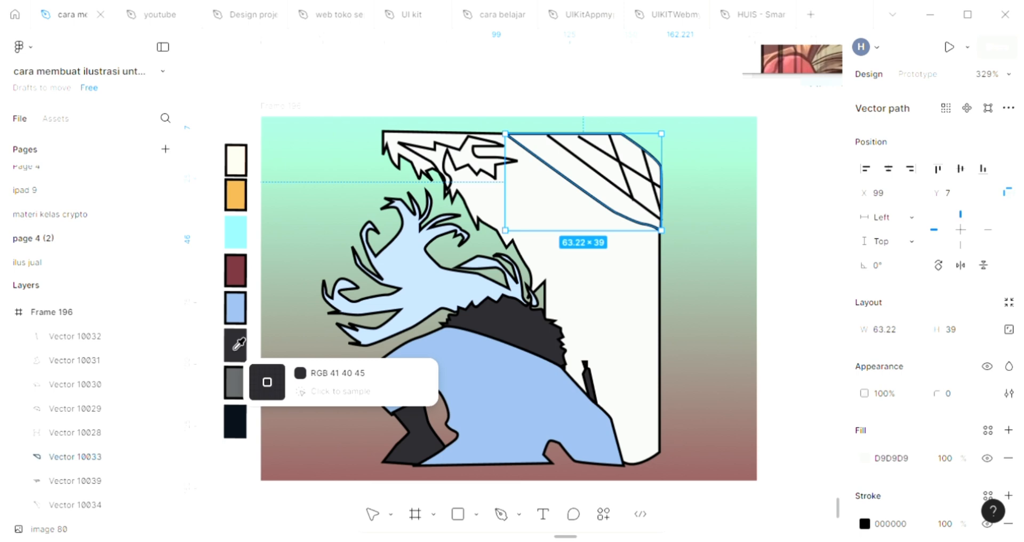
pyautogui.scroll(2, 624, 206)
pyautogui.scroll(-2, 610, 207)
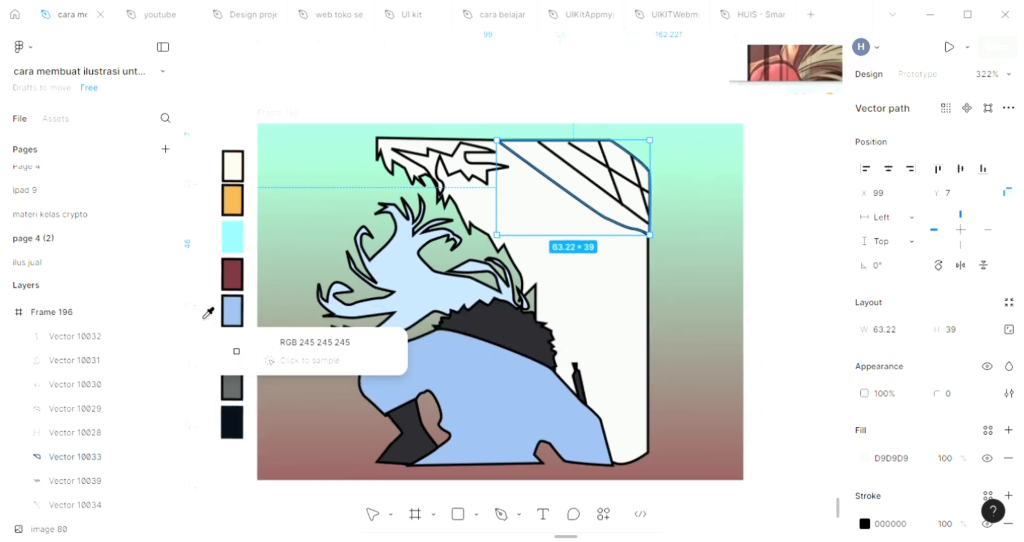
pyautogui.click(233, 310)
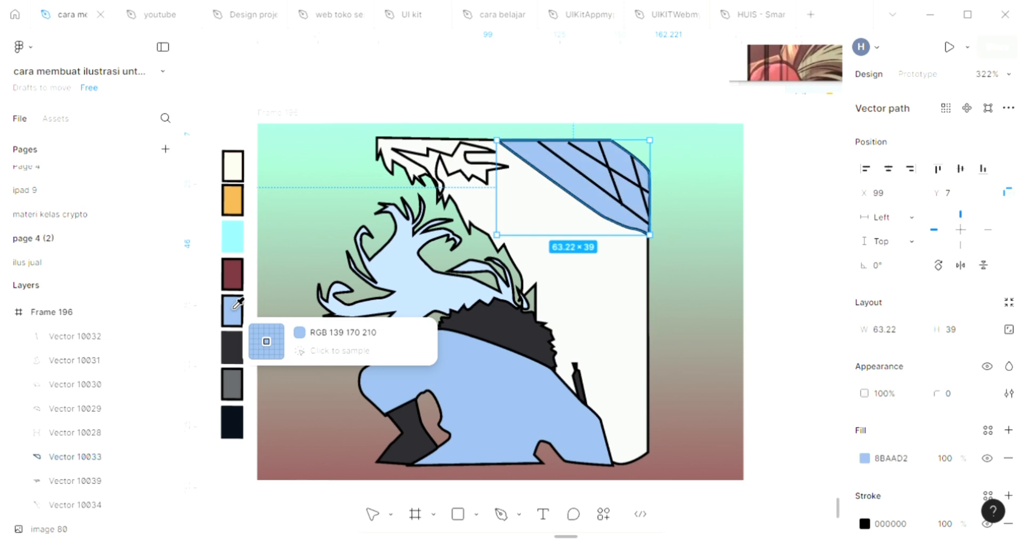
# Step: Darken the fill of the curved corner shape to the deeper blue 5D7DA6
pyautogui.click(865, 458)
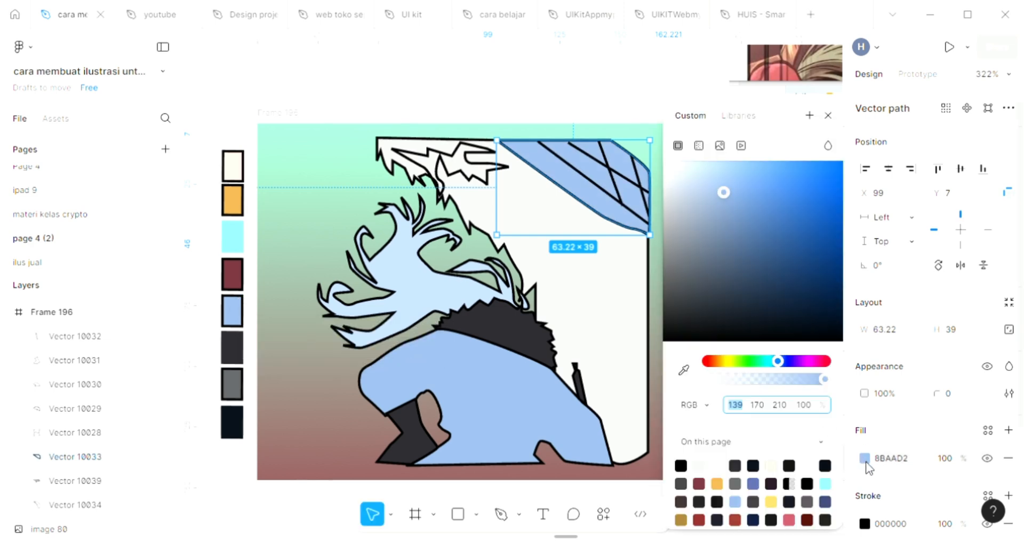
pyautogui.click(741, 226)
pyautogui.click(828, 116)
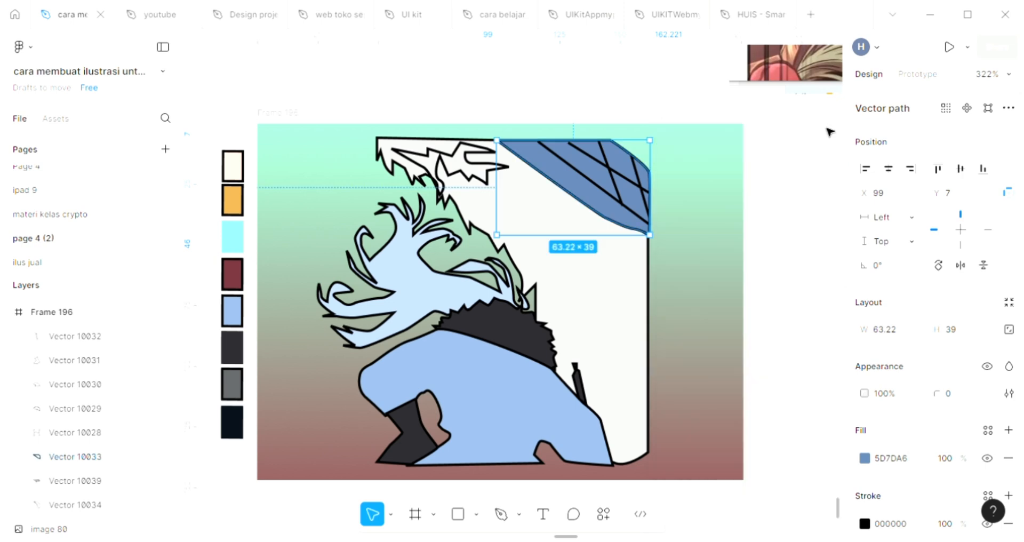
pyautogui.click(815, 271)
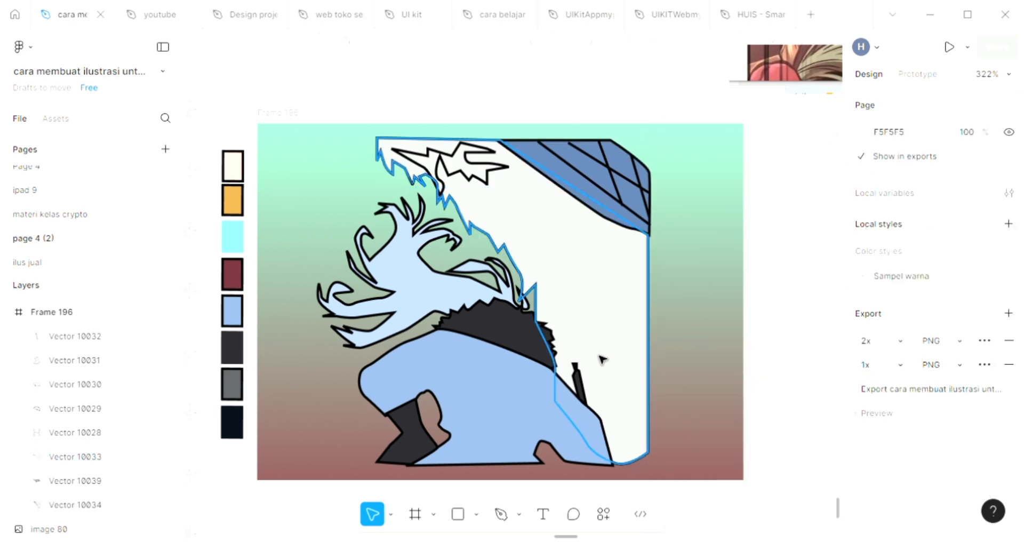
# Step: Fill the spiky marking near the upper tip of the pale shape with black sampled from the figure's outline
pyautogui.scroll(1, 469, 201)
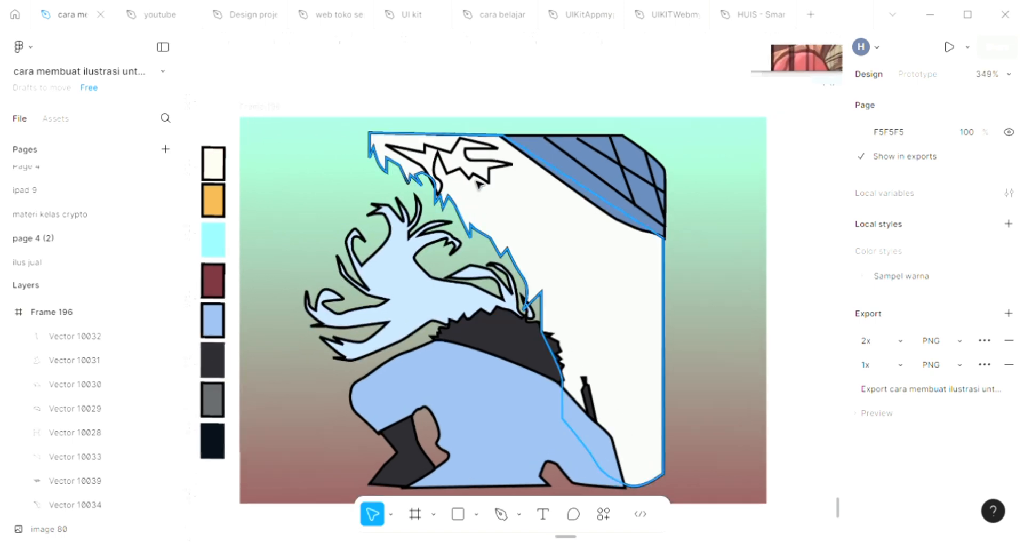
pyautogui.click(475, 179)
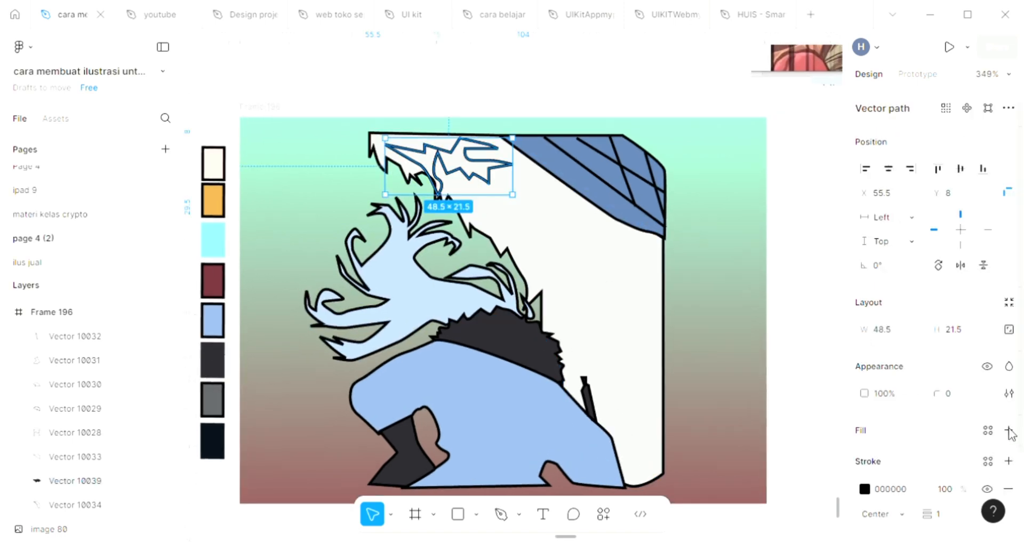
pyautogui.click(1008, 430)
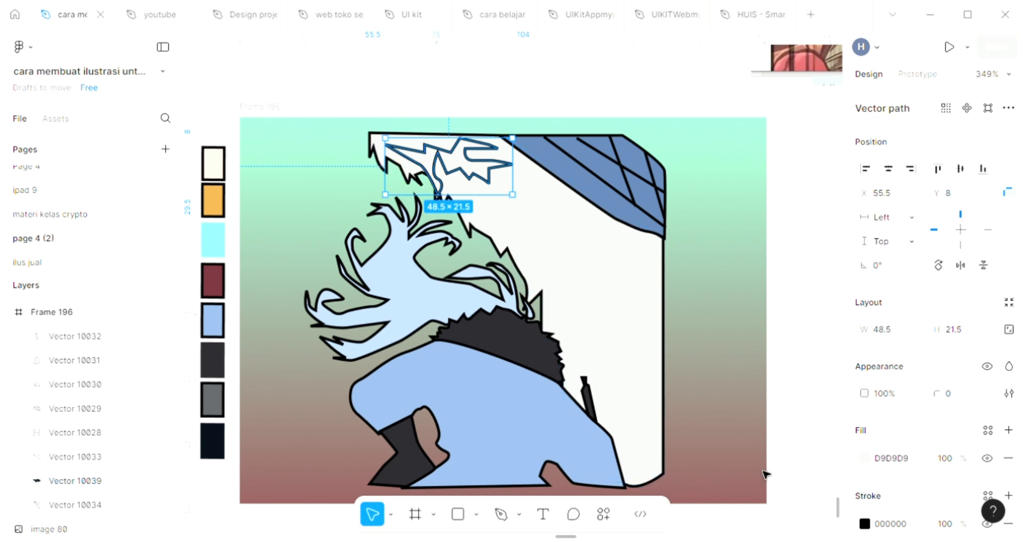
pyautogui.press('i')
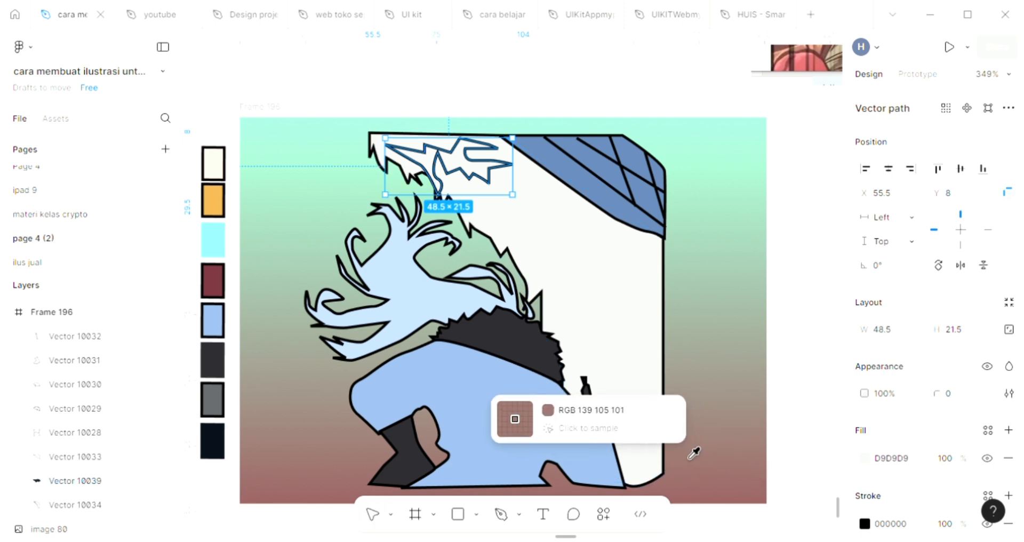
pyautogui.click(508, 351)
pyautogui.click(781, 357)
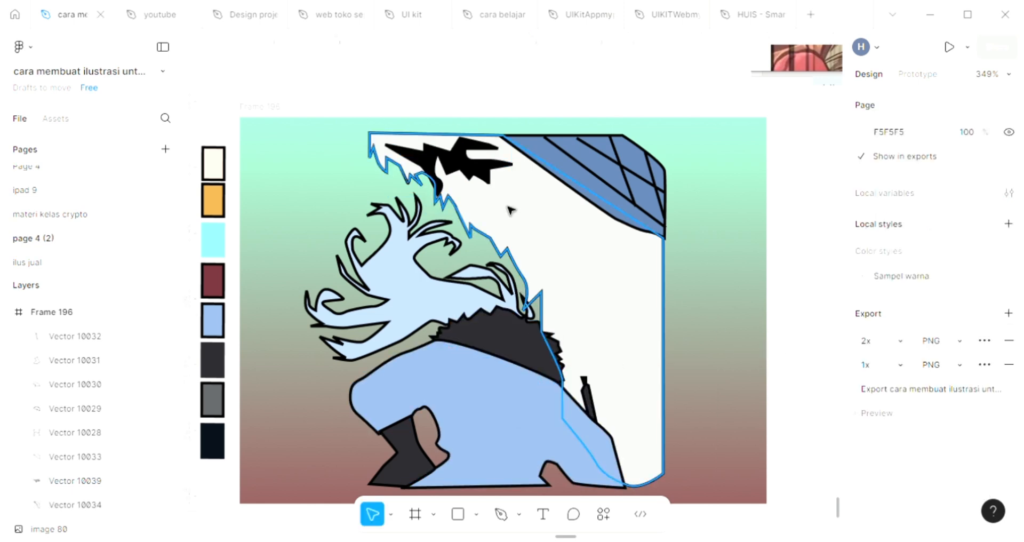
# Step: Draw a closed jagged marking about 42 × 13 with the Pen tool on the pale shape, just below the black marking
pyautogui.keyDown('ctrl'); pyautogui.scroll(3, 509, 224); pyautogui.keyUp('ctrl')
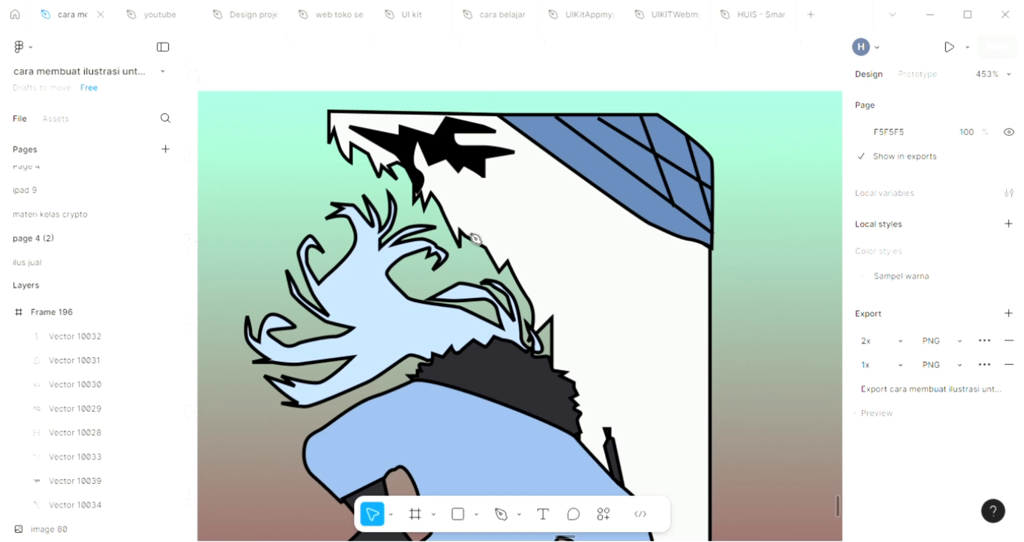
pyautogui.click(501, 513)
pyautogui.keyDown('ctrl'); pyautogui.scroll(1, 510, 175); pyautogui.keyUp('ctrl')
pyautogui.keyDown('ctrl'); pyautogui.scroll(1, 510, 176); pyautogui.keyUp('ctrl')
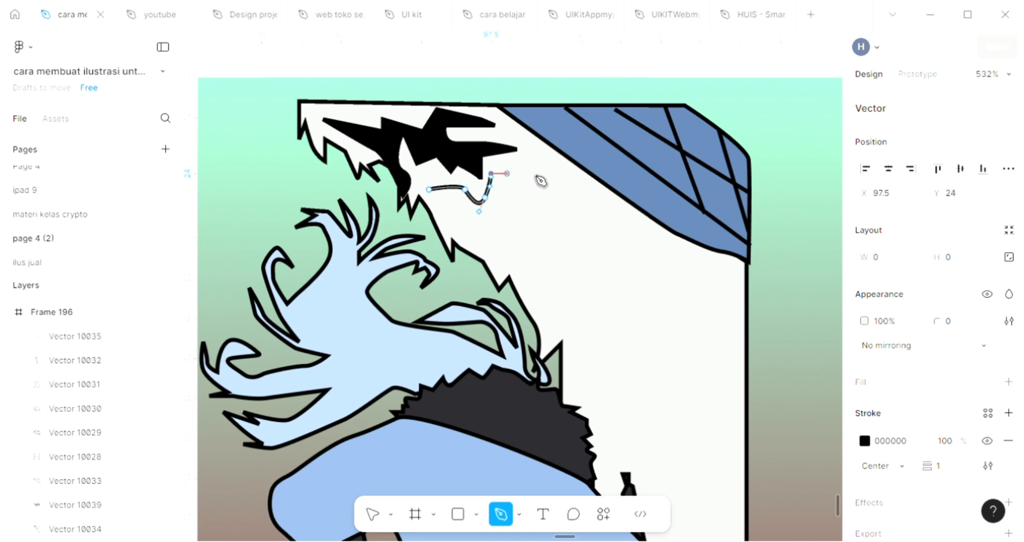
pyautogui.click(533, 173)
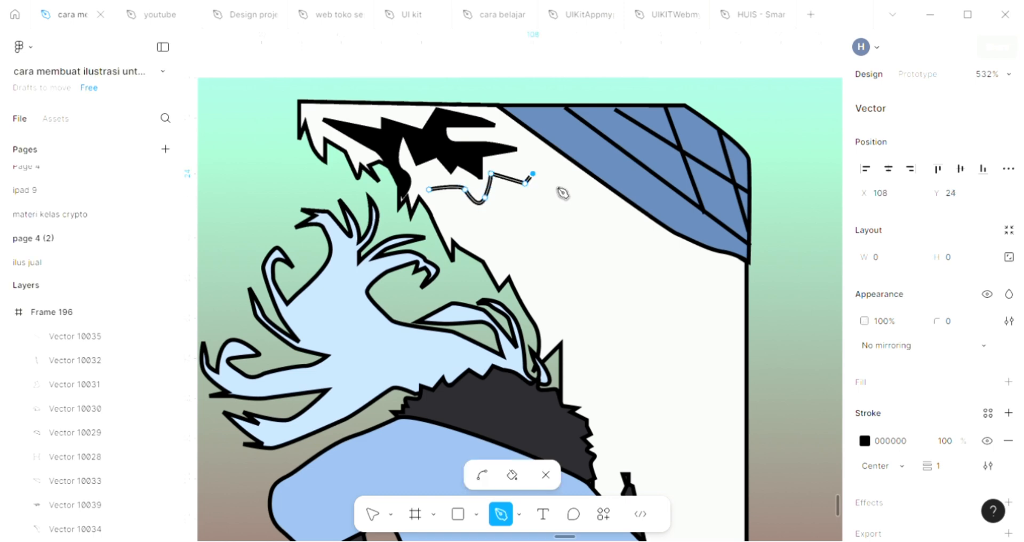
pyautogui.click(555, 183)
pyautogui.click(578, 203)
pyautogui.click(544, 189)
pyautogui.click(544, 197)
pyautogui.click(504, 189)
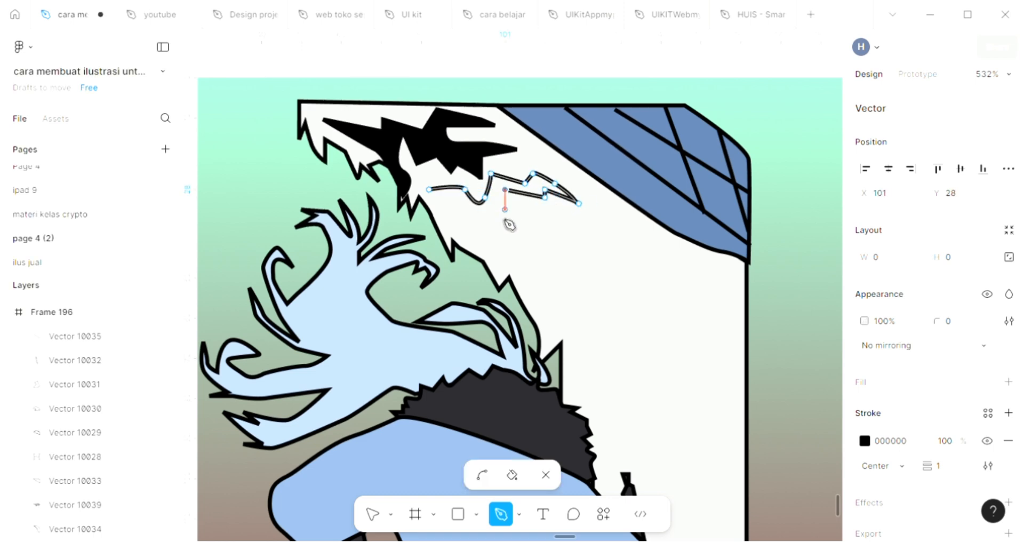
pyautogui.click(505, 215)
pyautogui.moveTo(472, 215); pyautogui.dragTo(447, 234)
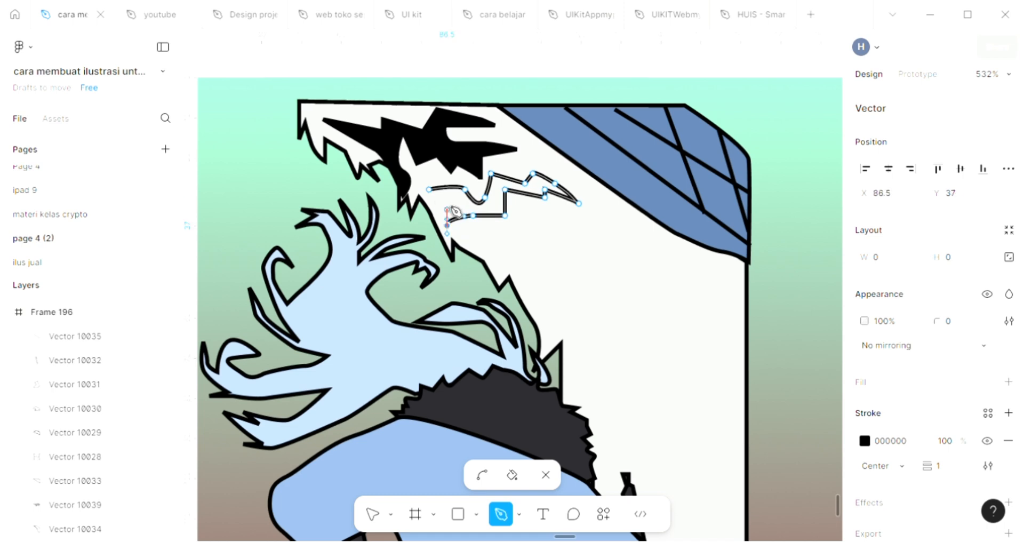
pyautogui.click(412, 190)
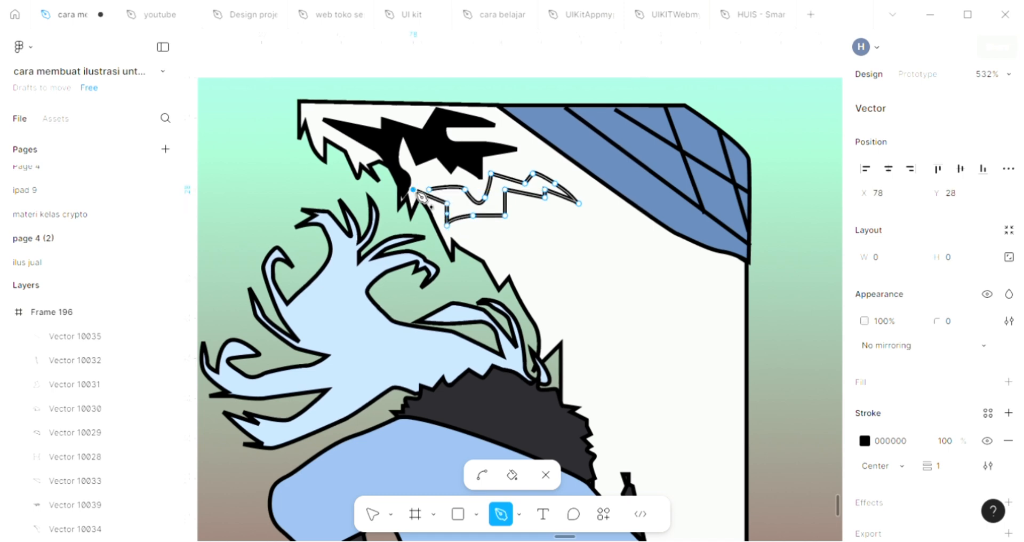
pyautogui.click(446, 203)
pyautogui.press('Escape')
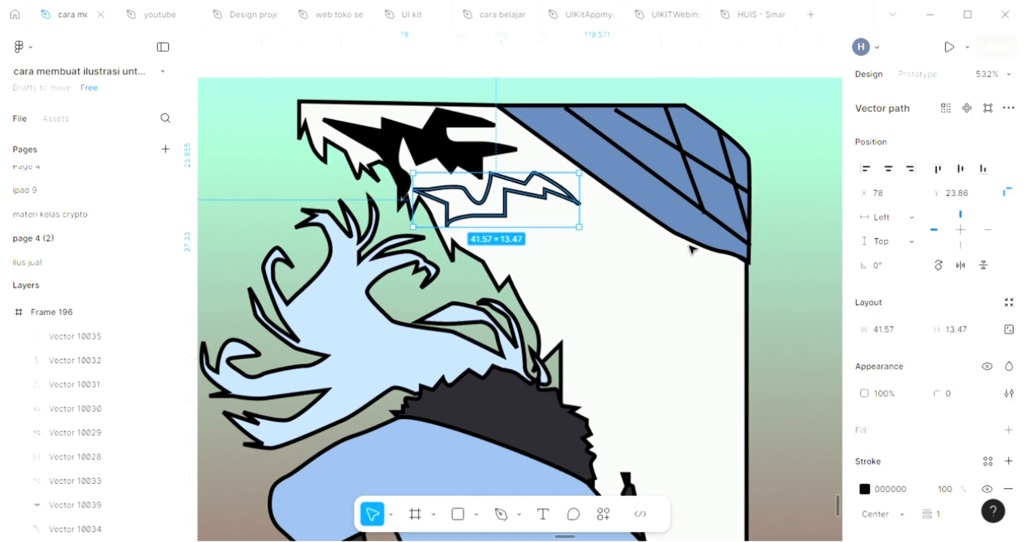
# Step: Fill the newly drawn jagged marking with the collar's dark grey, 29282D
pyautogui.click(1007, 430)
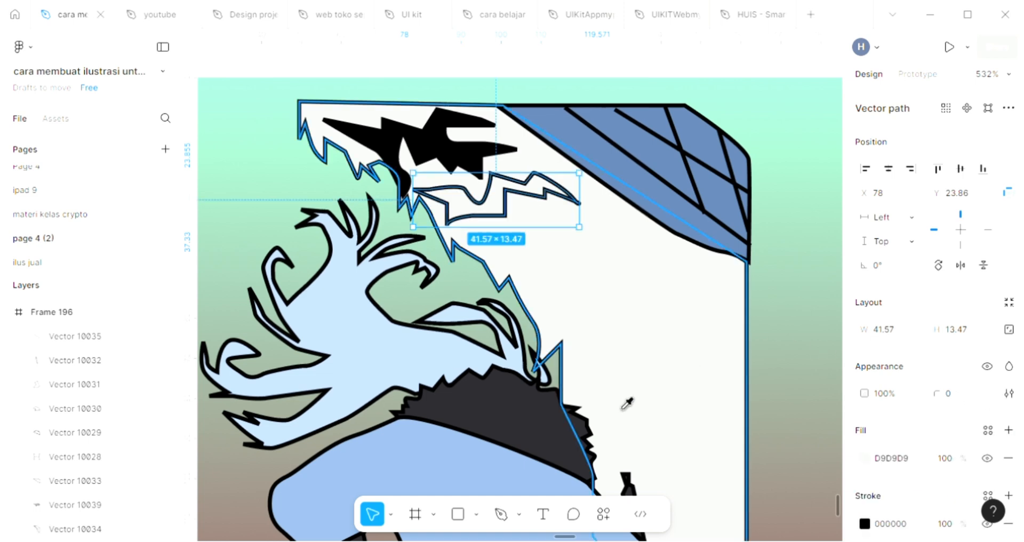
pyautogui.press('i')
pyautogui.click(565, 419)
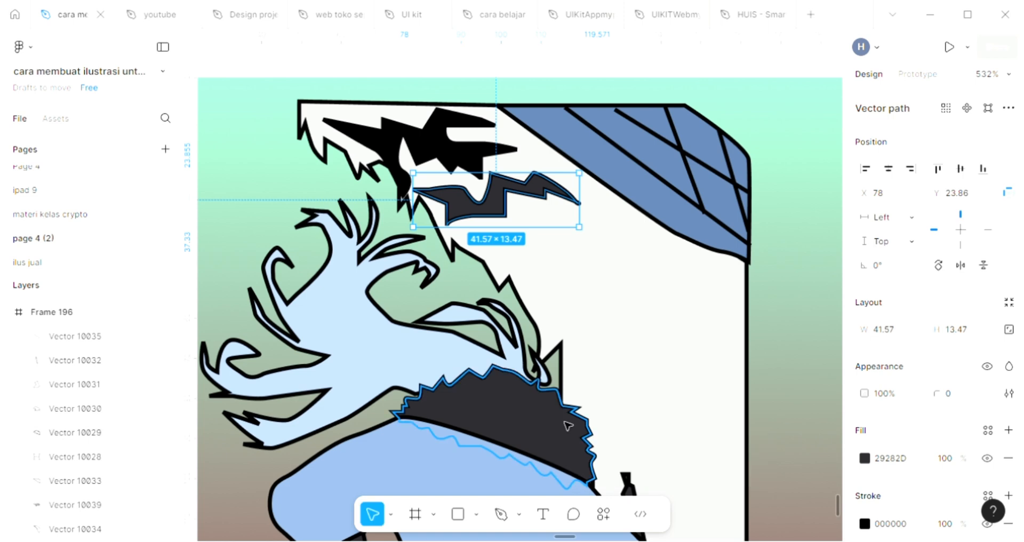
pyautogui.scroll(-2, 566, 423)
pyautogui.hscroll(2, 566, 423)
pyautogui.click(709, 339)
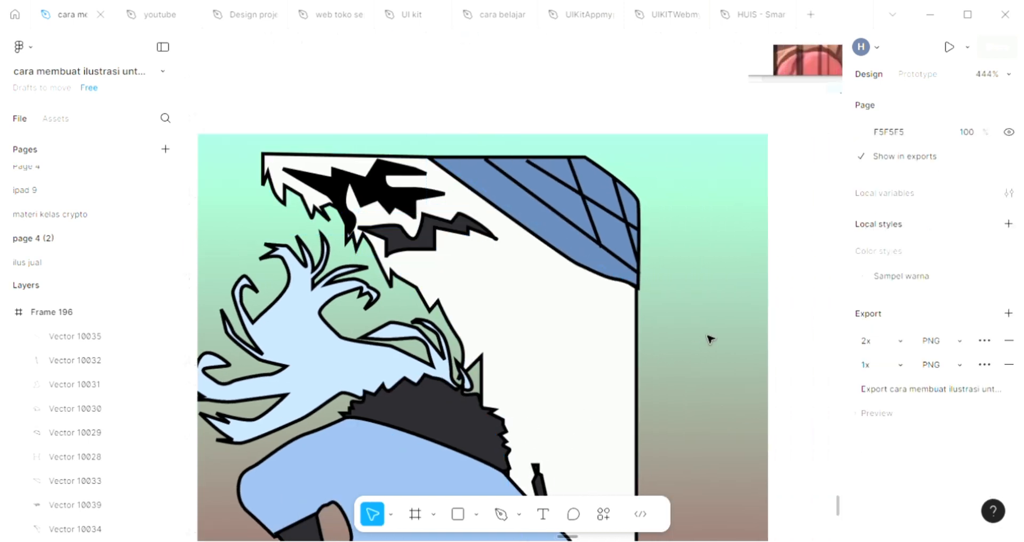
# Step: Duplicate the dark grey jagged marking, rotate the copy to about -21°, and place it beneath the blue corner shape at about X 111, Y 27
pyautogui.click(437, 245)
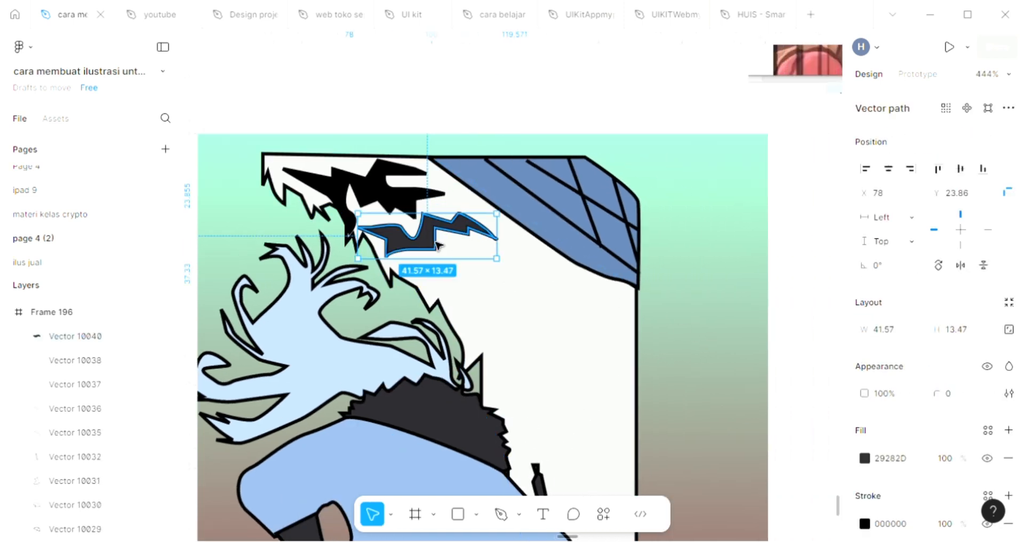
pyautogui.scroll(2, 400, 240)
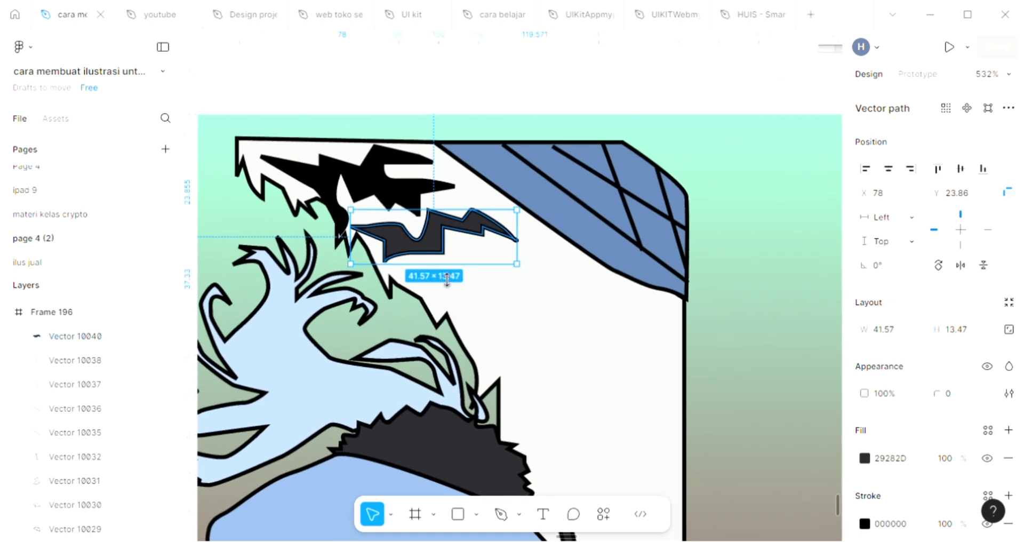
pyautogui.scroll(1, 447, 278)
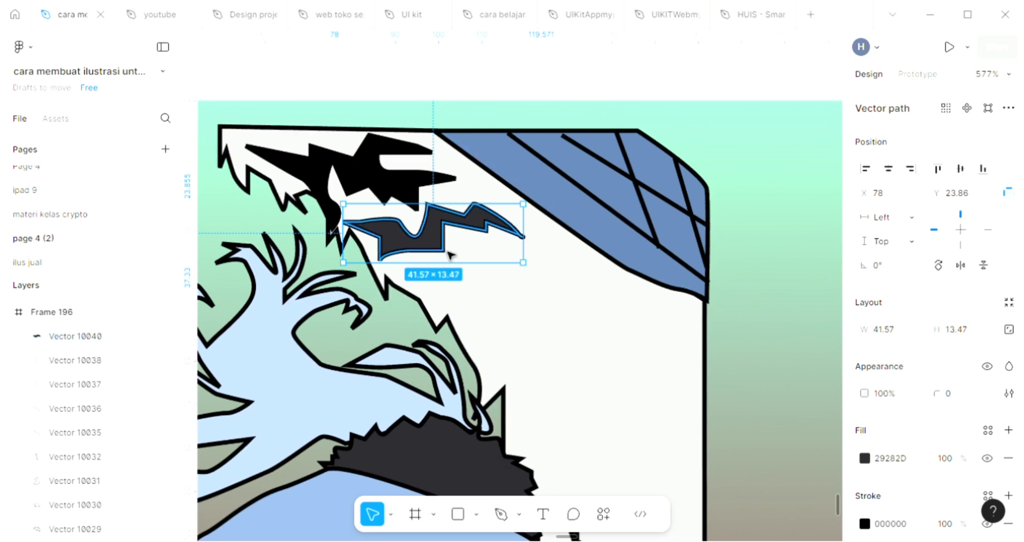
pyautogui.hotkey('ctrl', 'd')
pyautogui.moveTo(438, 238); pyautogui.dragTo(542, 291)
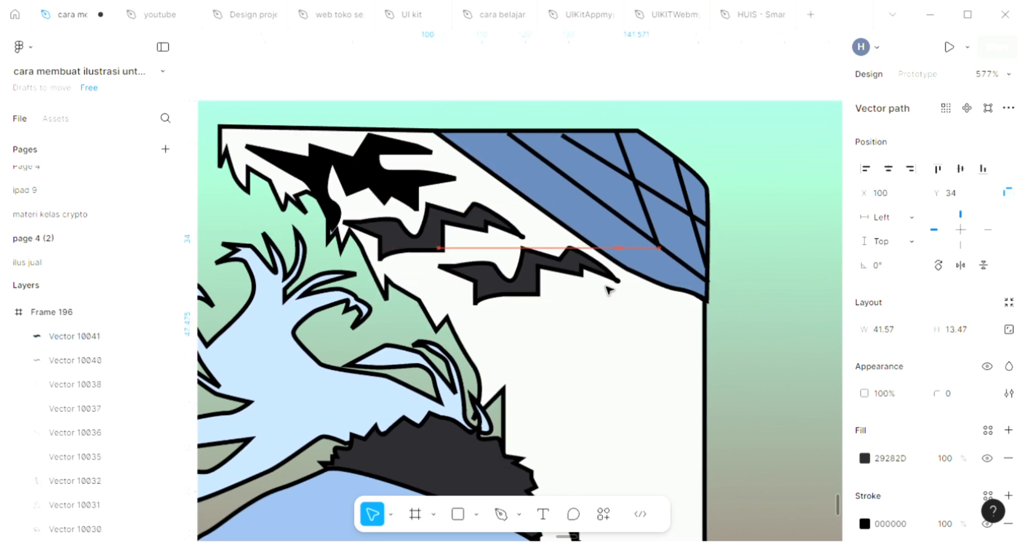
pyautogui.moveTo(637, 323); pyautogui.dragTo(624, 360)
pyautogui.moveTo(554, 283); pyautogui.dragTo(583, 284)
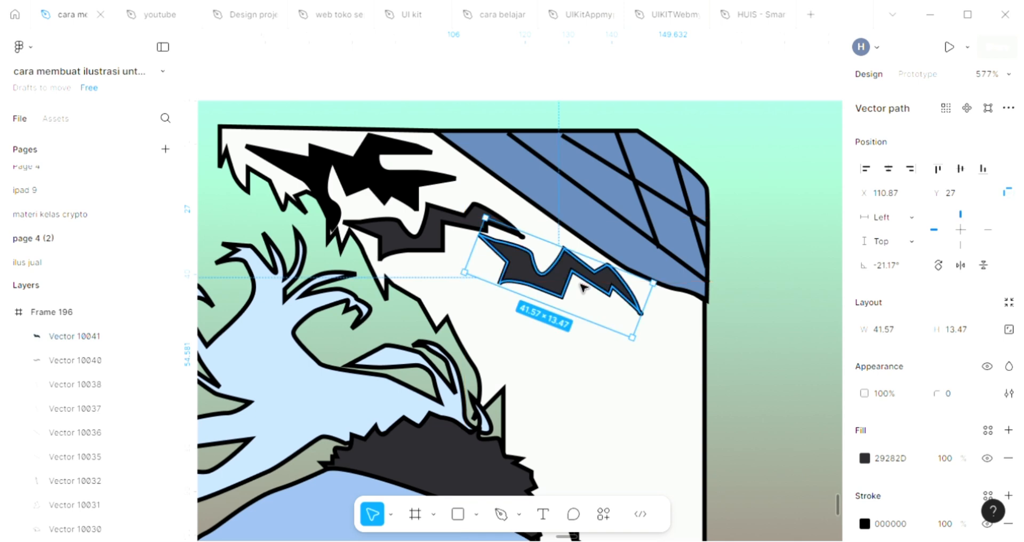
pyautogui.hotkey('ctrl', 'd')
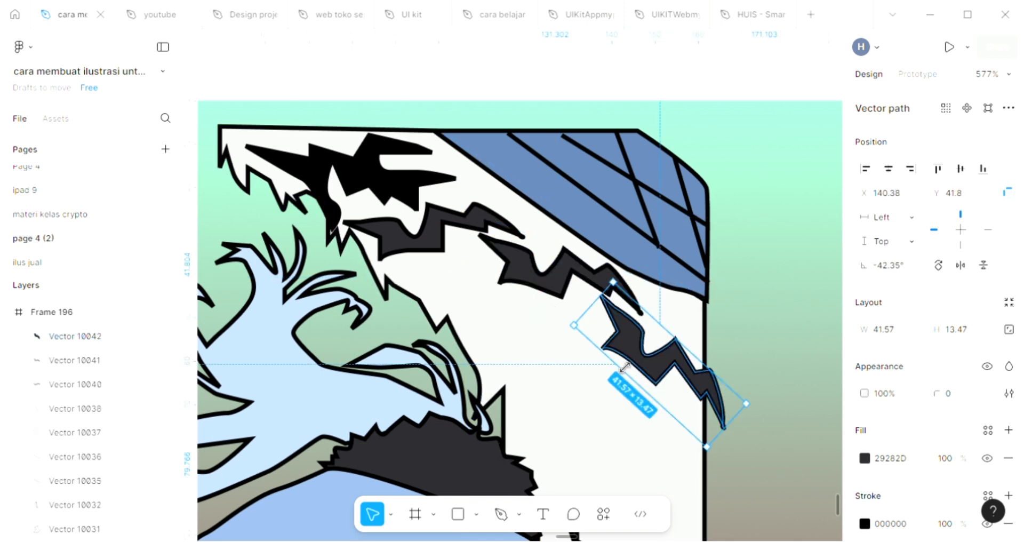
pyautogui.moveTo(634, 350); pyautogui.dragTo(486, 312)
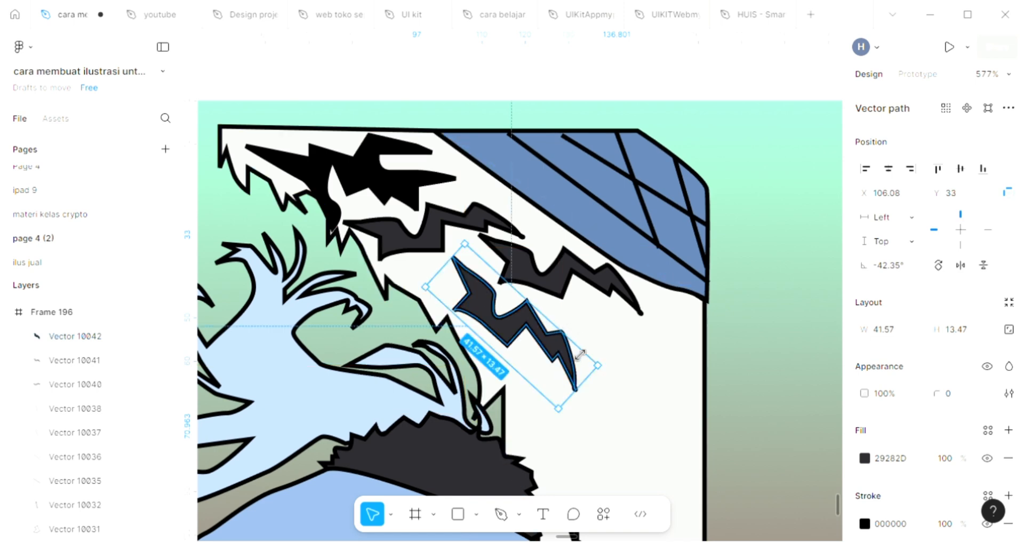
pyautogui.scroll(-1, 580, 357)
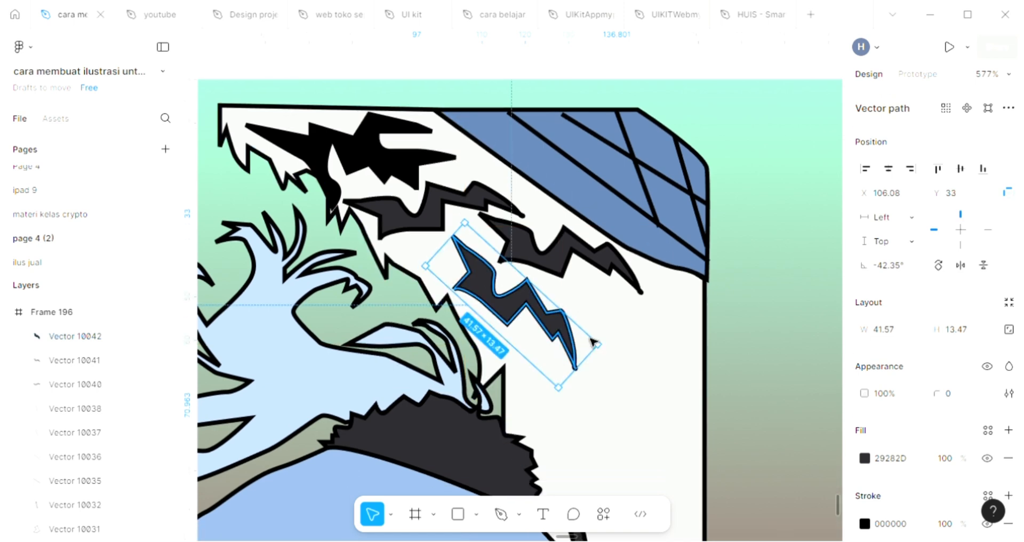
pyautogui.press('Delete')
pyautogui.press('Escape')
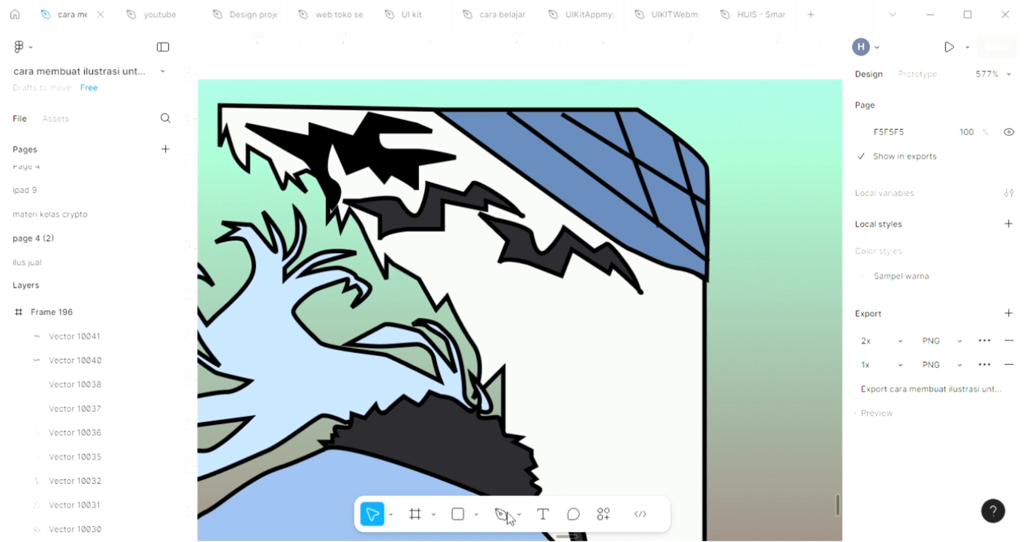
# Step: Draw a closed, sharply toothed marking about 20 wide with the Pen tool on the pale shape, below the first dark grey marking
pyautogui.click(500, 514)
pyautogui.click(394, 248)
pyautogui.click(415, 259)
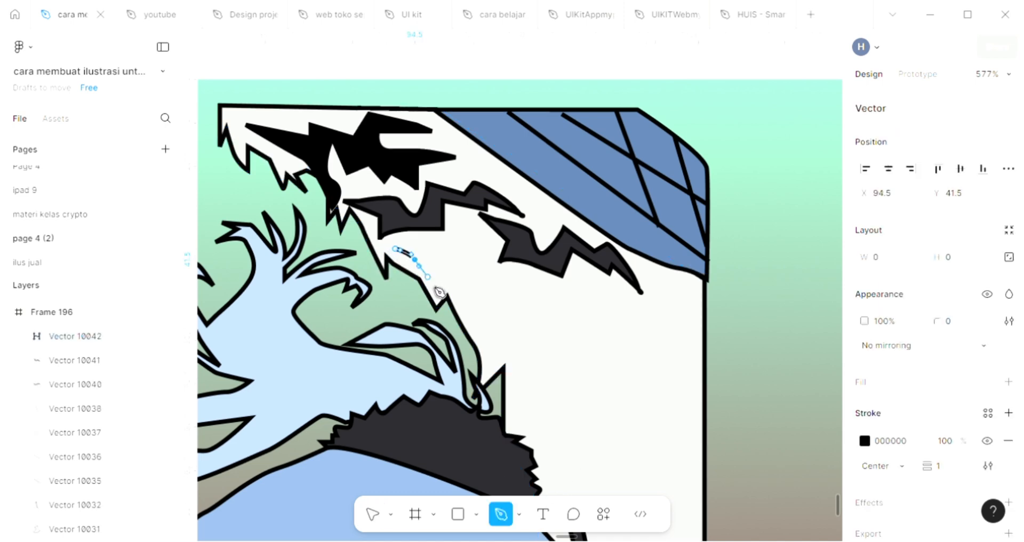
pyautogui.click(431, 283)
pyautogui.click(425, 260)
pyautogui.click(434, 270)
pyautogui.click(456, 294)
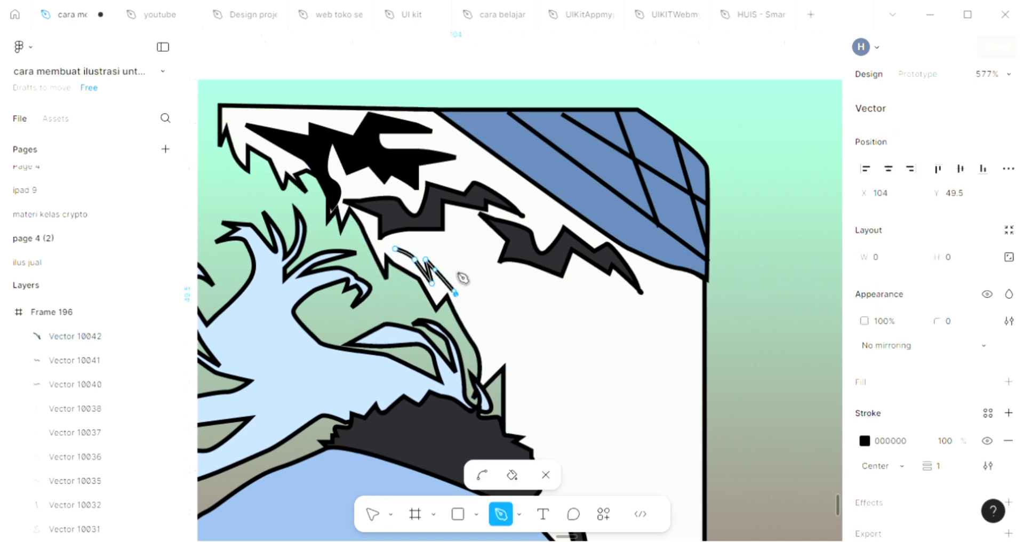
pyautogui.click(477, 305)
pyautogui.click(477, 230)
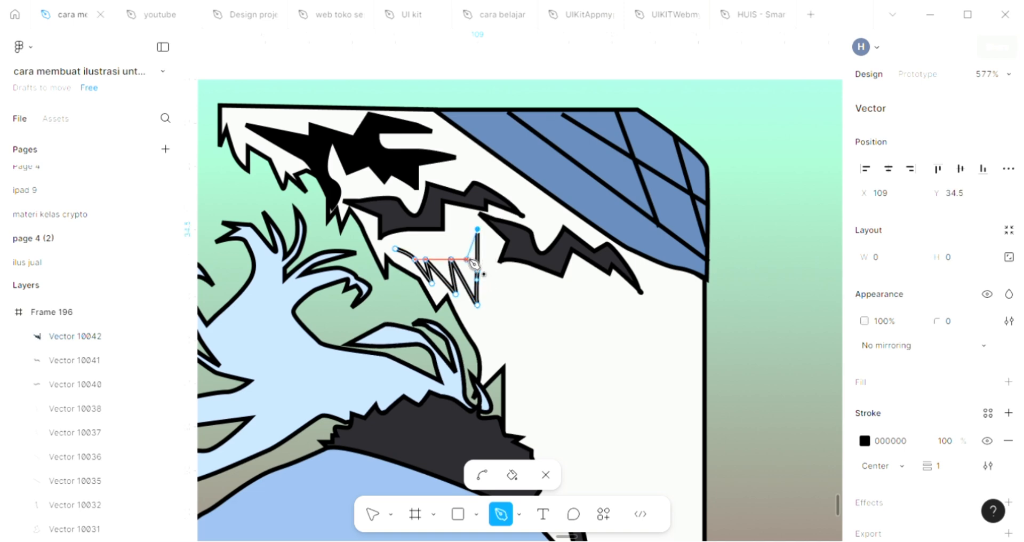
pyautogui.click(466, 260)
pyautogui.click(455, 248)
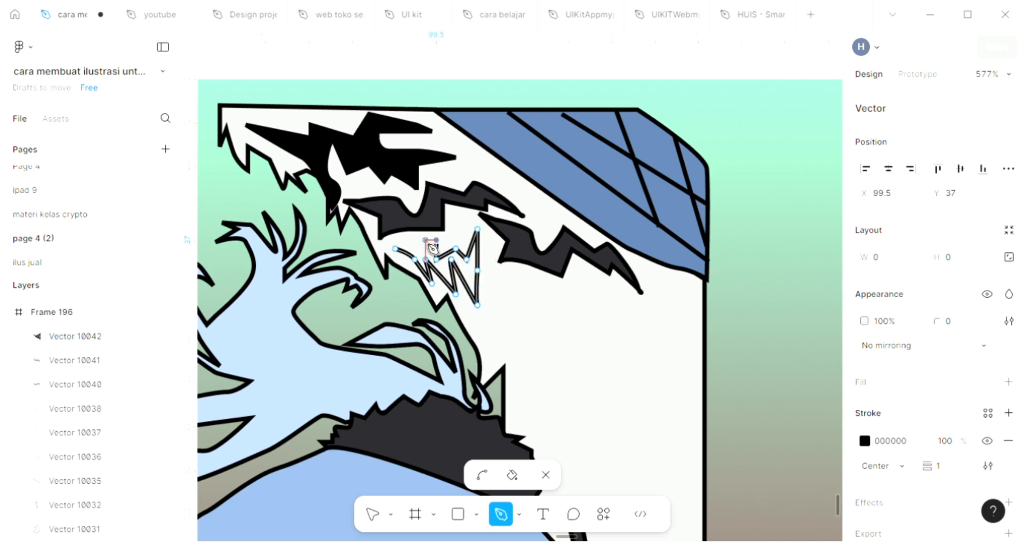
pyautogui.click(420, 248)
pyautogui.click(389, 239)
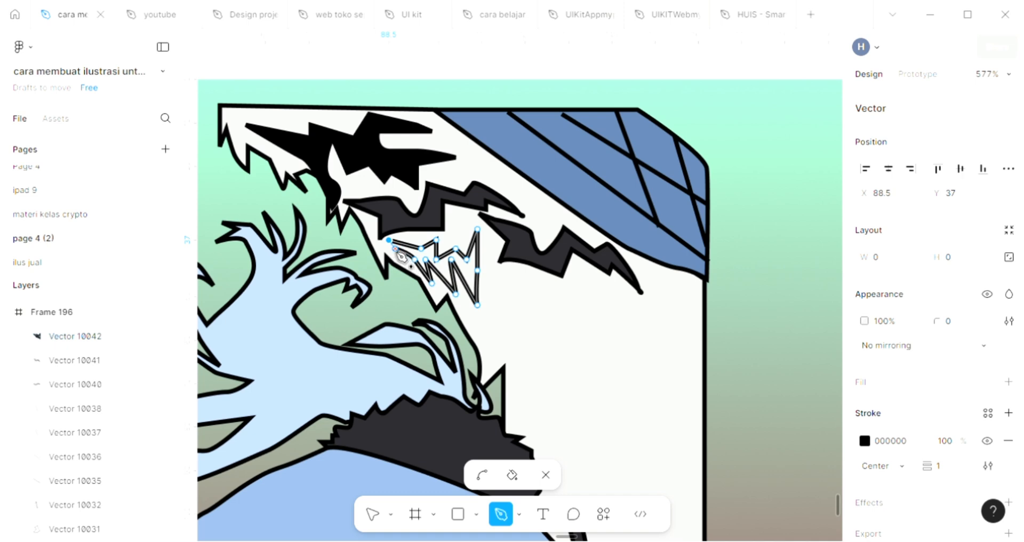
pyautogui.click(395, 249)
# Step: Fill the new toothed marking with the dark grey 29282D sampled from the neighbouring marking, leaving nothing selected
pyautogui.click(1008, 382)
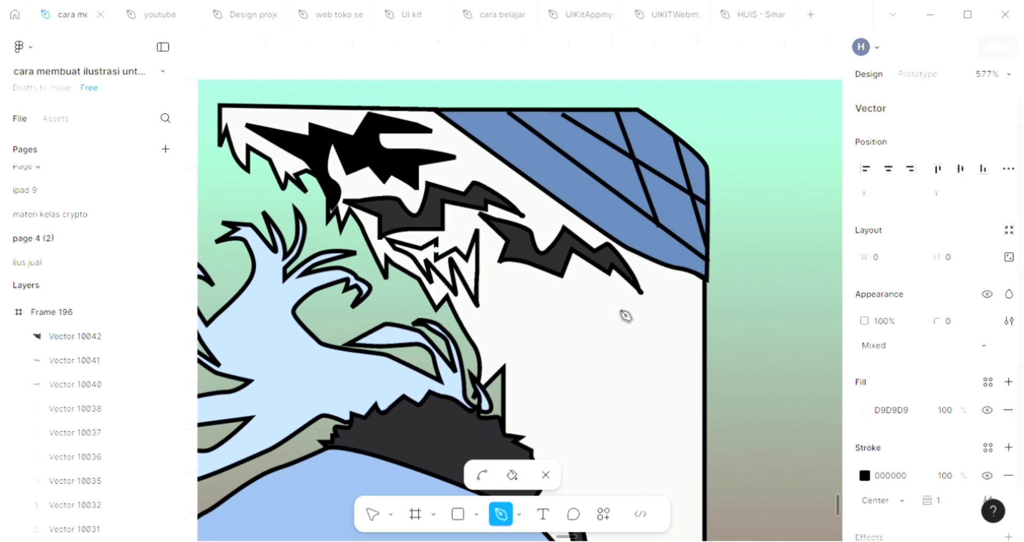
pyautogui.press('i')
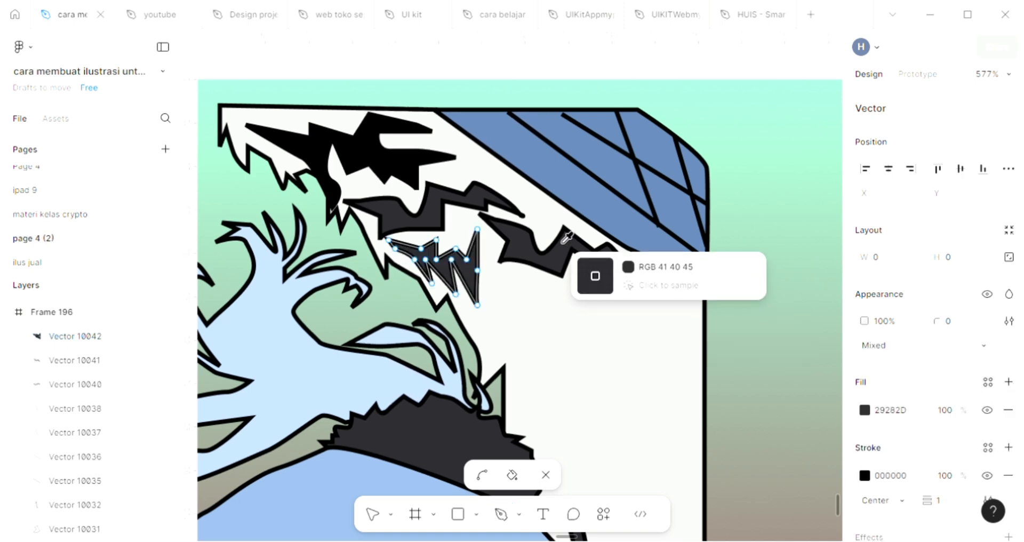
pyautogui.click(563, 242)
pyautogui.press('Escape')
pyautogui.click(579, 351)
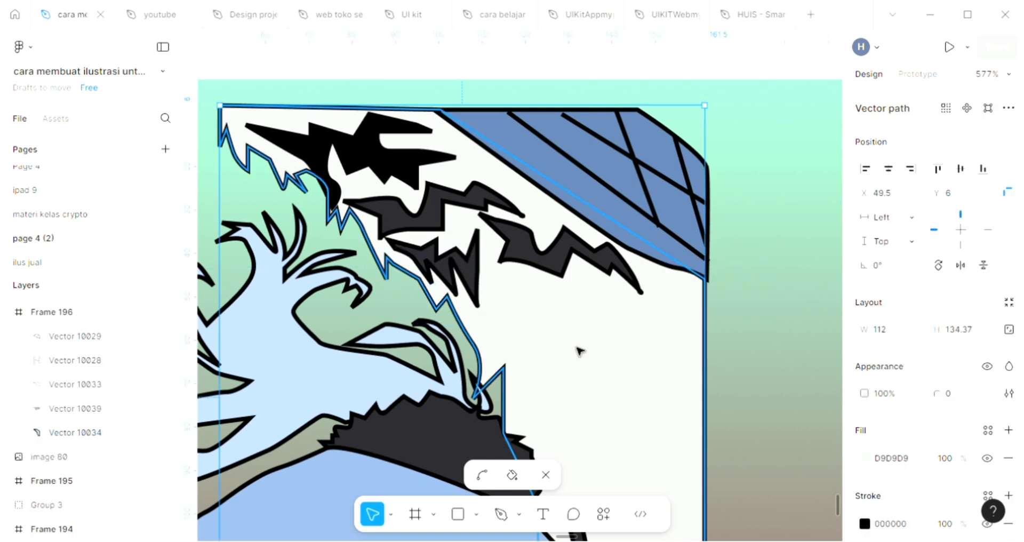
pyautogui.scroll(-3, 579, 351)
pyautogui.scroll(-1, 579, 351)
pyautogui.press('Escape')
# Step: Draw a closed, curved band with the Pen tool across the lower blue garment, between its two openings
pyautogui.scroll(-1, 581, 407)
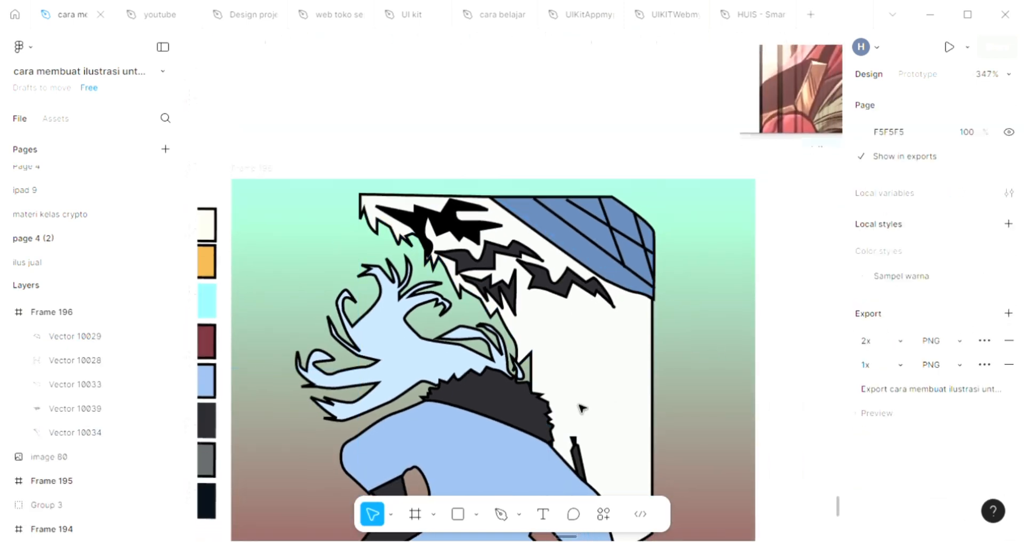
pyautogui.click(501, 515)
pyautogui.scroll(-1, 508, 447)
pyautogui.scroll(-1, 512, 448)
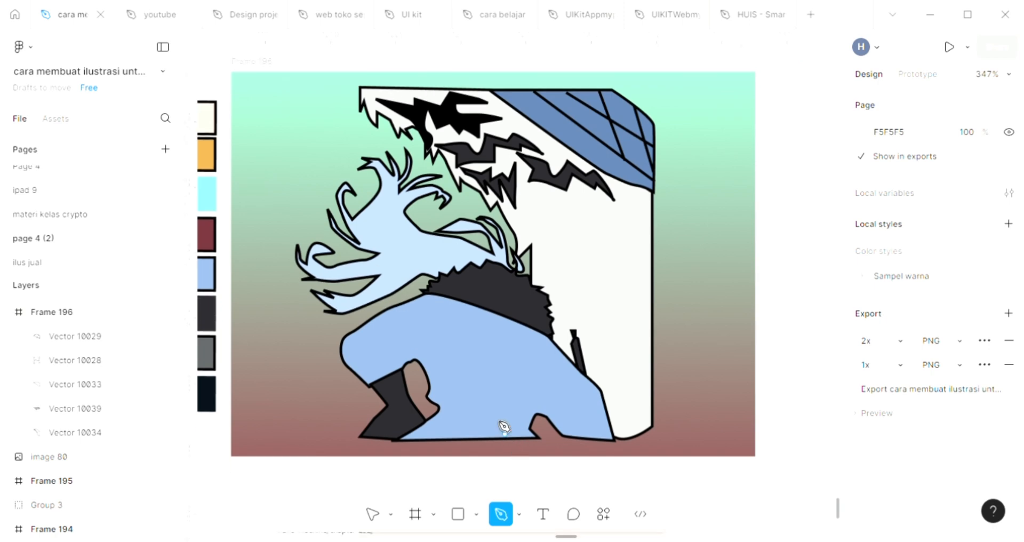
pyautogui.scroll(3, 503, 421)
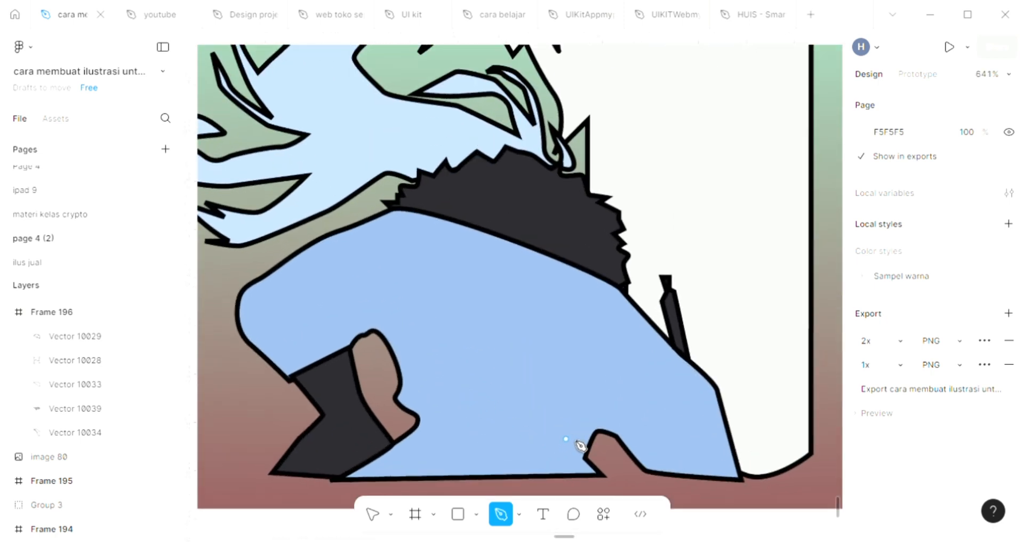
pyautogui.moveTo(496, 391); pyautogui.dragTo(467, 379)
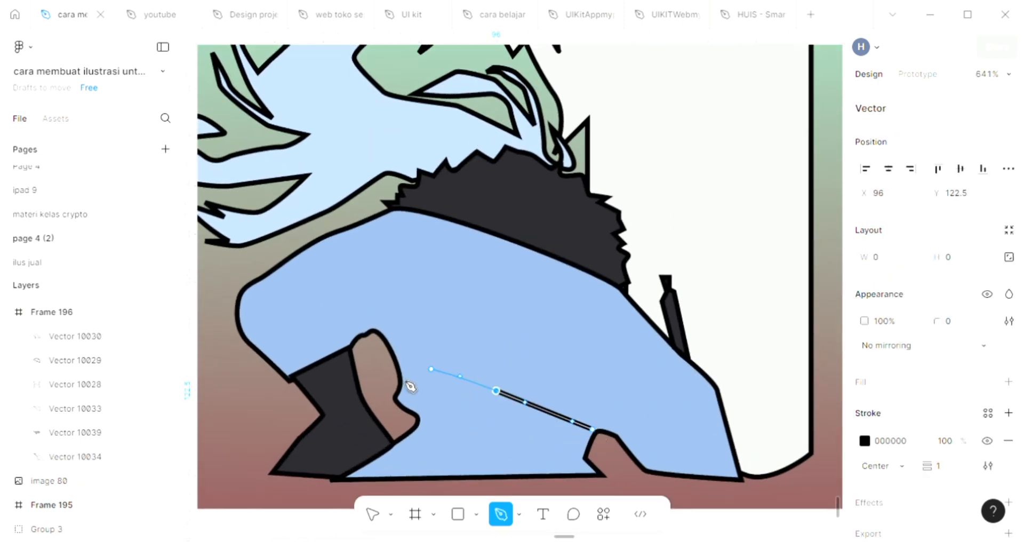
pyautogui.click(402, 385)
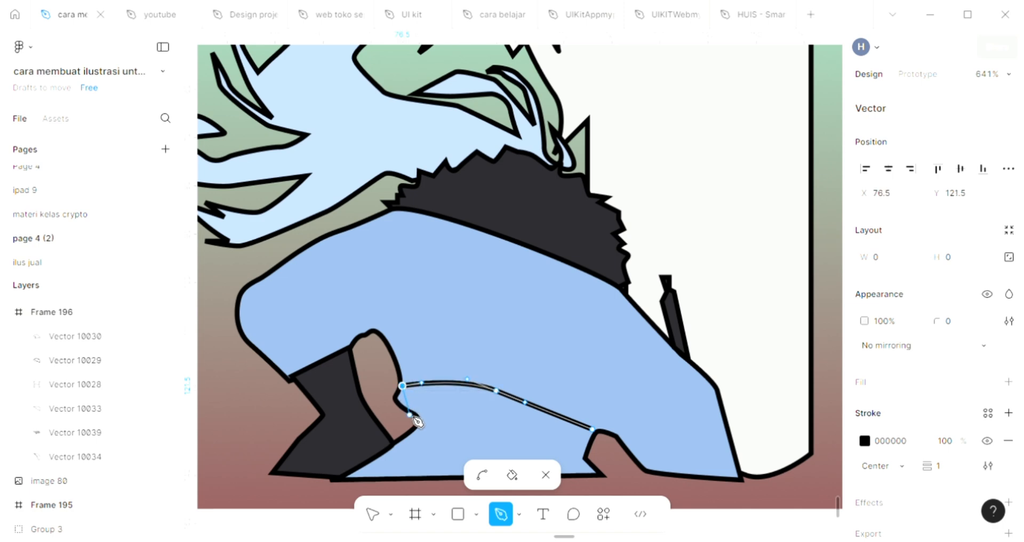
pyautogui.moveTo(419, 414); pyautogui.dragTo(455, 440)
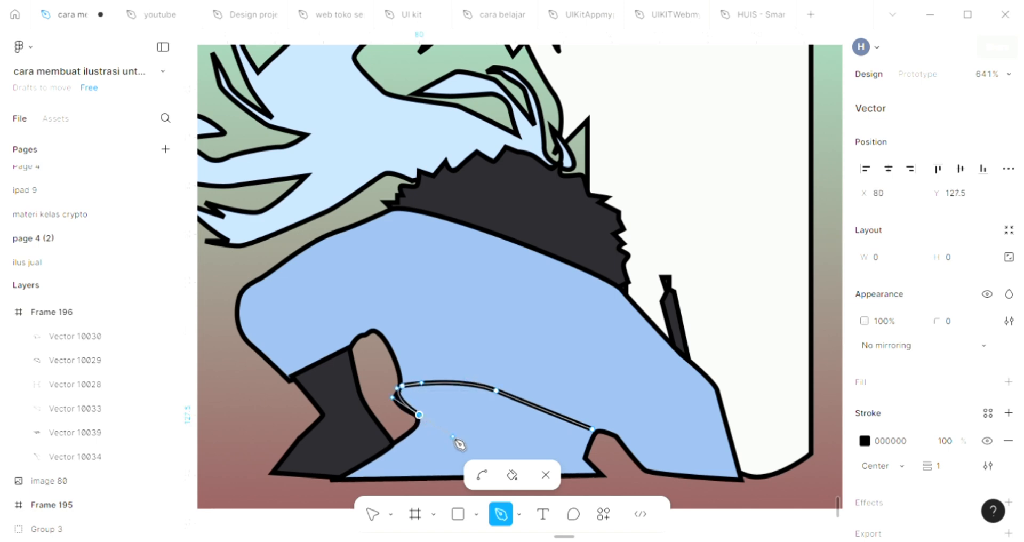
pyautogui.click(585, 456)
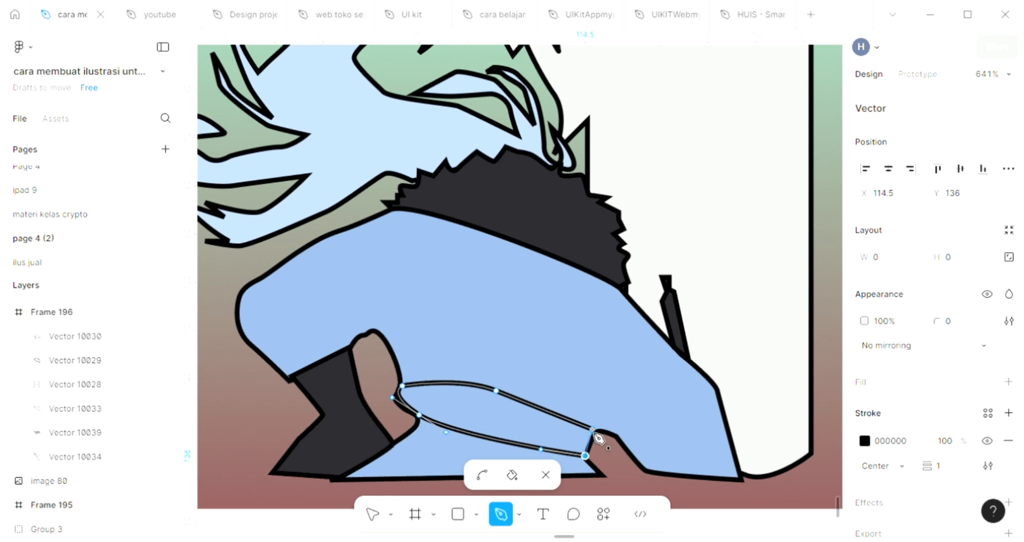
pyautogui.click(592, 428)
# Step: Fill the curved band on the lower garment with the collar's dark grey, 29282D
pyautogui.click(1008, 381)
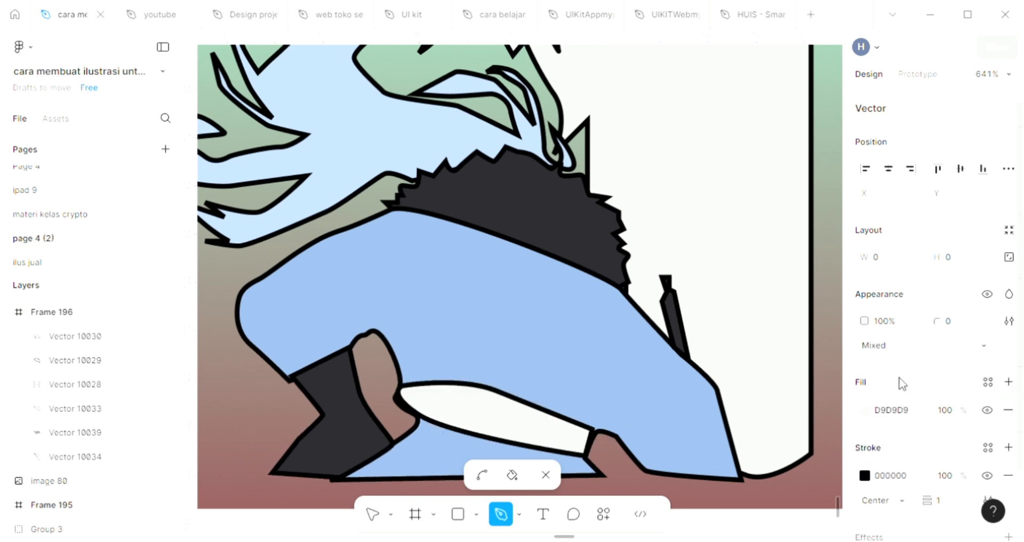
pyautogui.press('i')
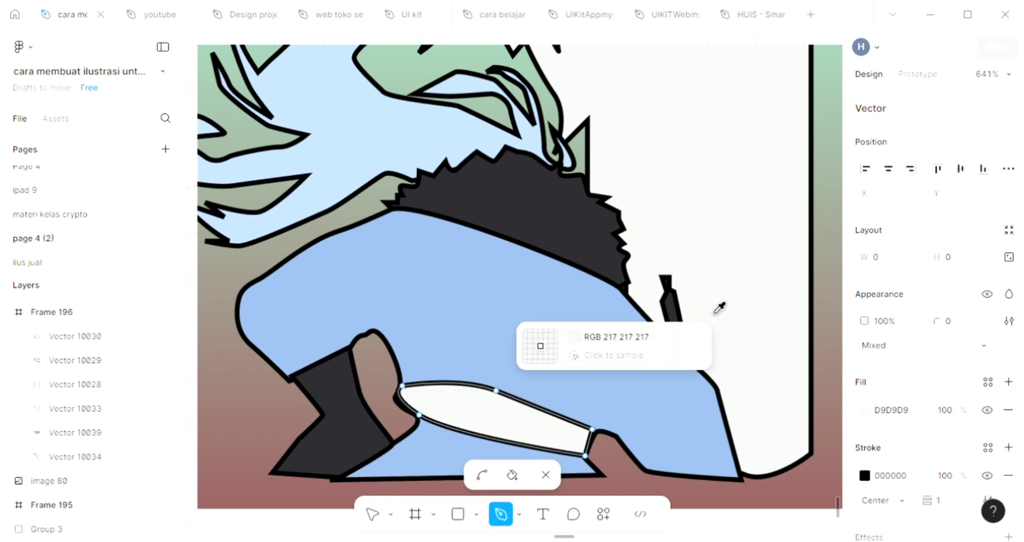
pyautogui.click(580, 230)
pyautogui.scroll(-5, 583, 240)
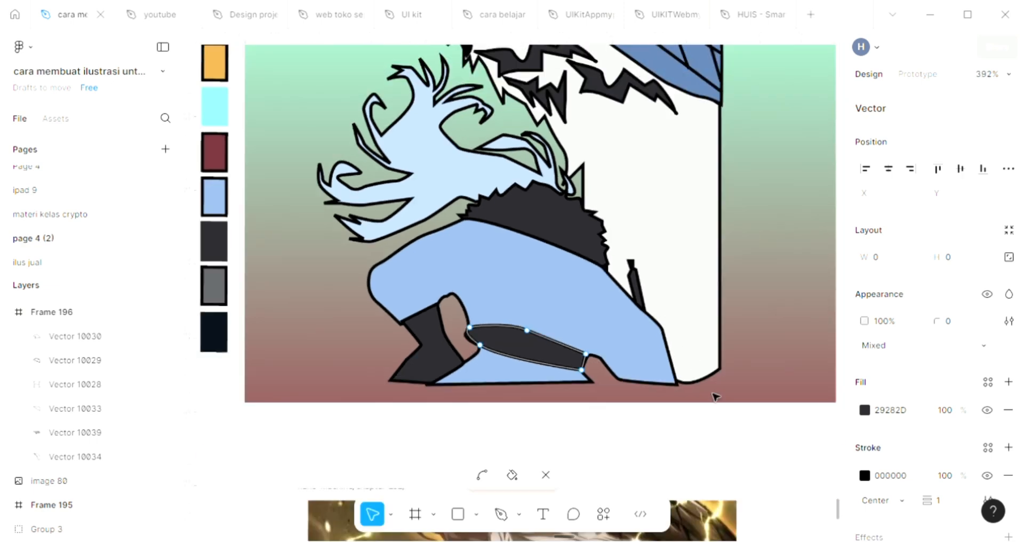
pyautogui.press('Escape')
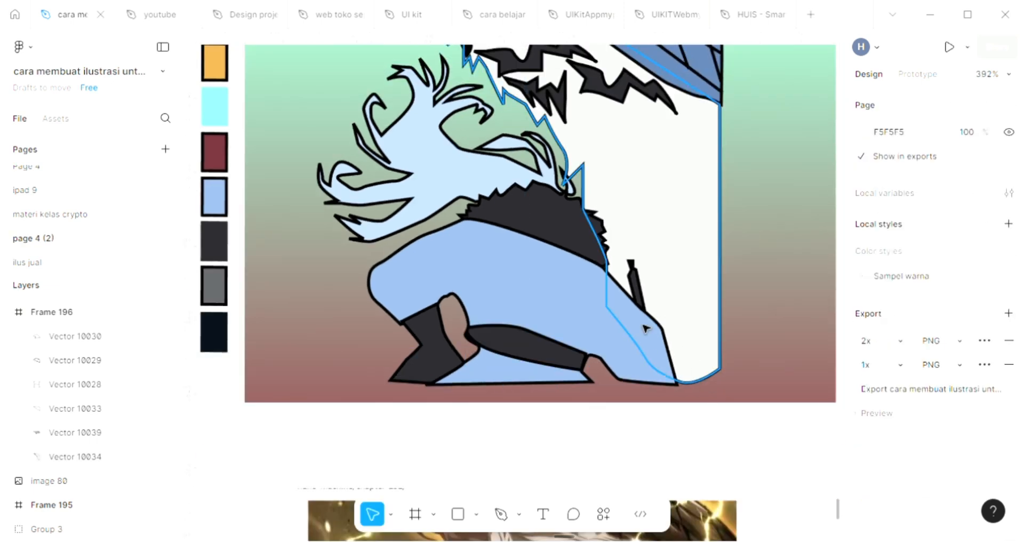
# Step: Draw a small open curved fold line, about 5 × 9, on the shoulder of the blue garment above the dark sleeve
pyautogui.scroll(2, 645, 325)
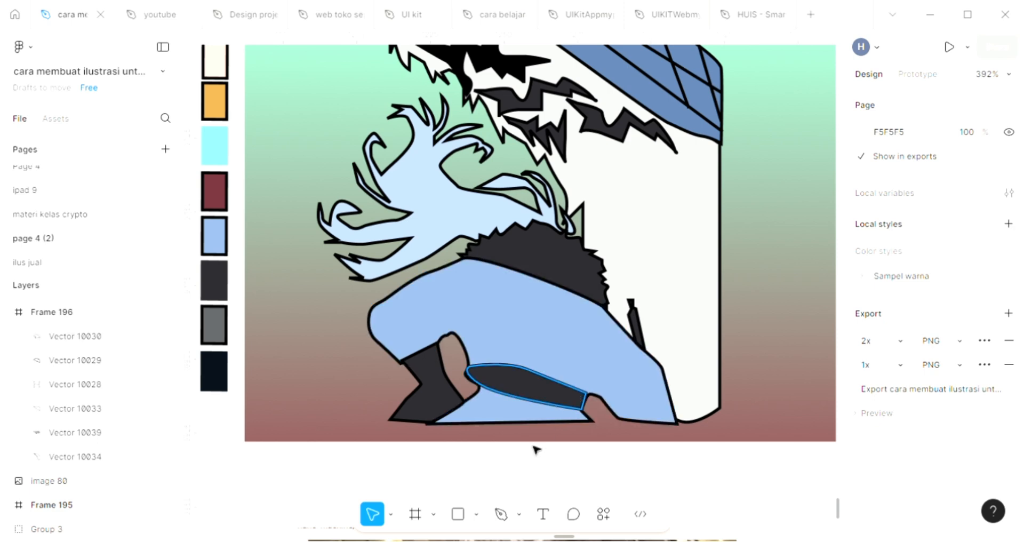
pyautogui.click(500, 514)
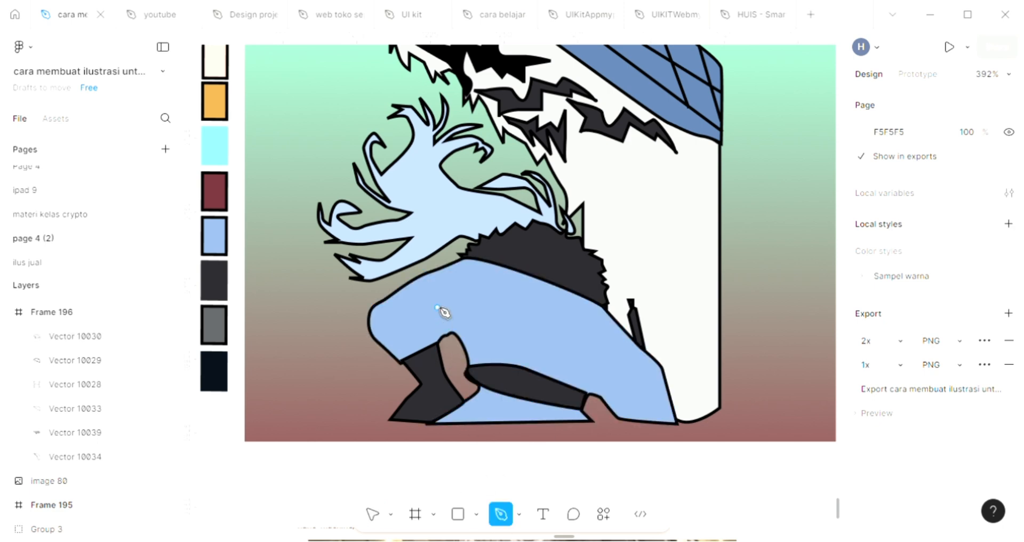
pyautogui.click(453, 310)
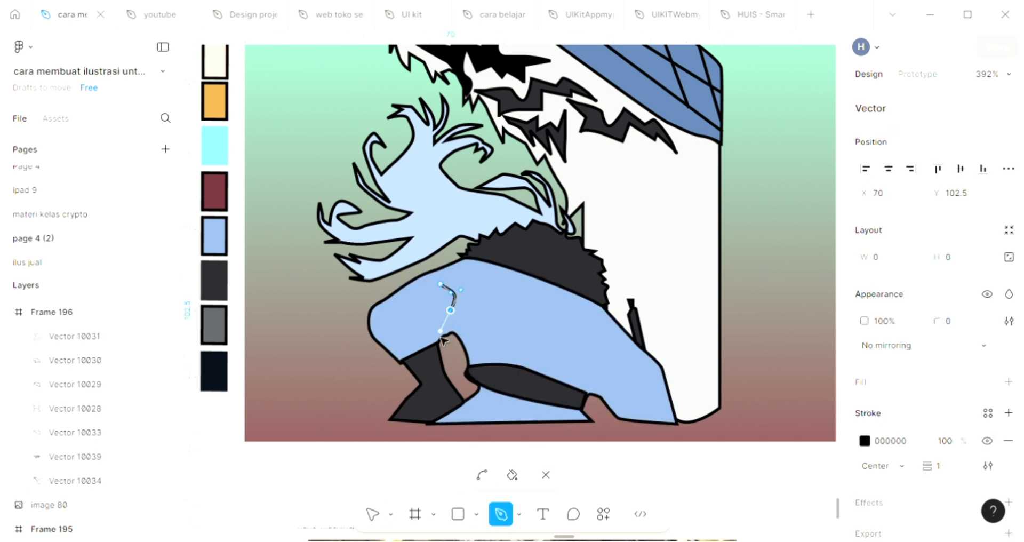
pyautogui.press('Escape')
# Step: Draw two straight slanted fold lines on the blue garment above the dark band, about 10 × 13 and 5.5 × 15
pyautogui.press('p')
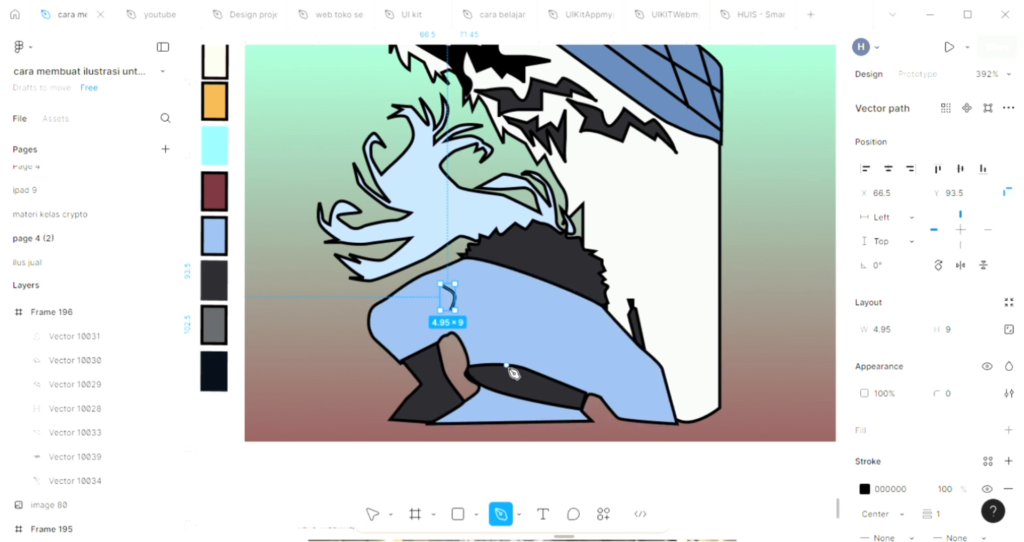
pyautogui.click(520, 323)
pyautogui.click(490, 360)
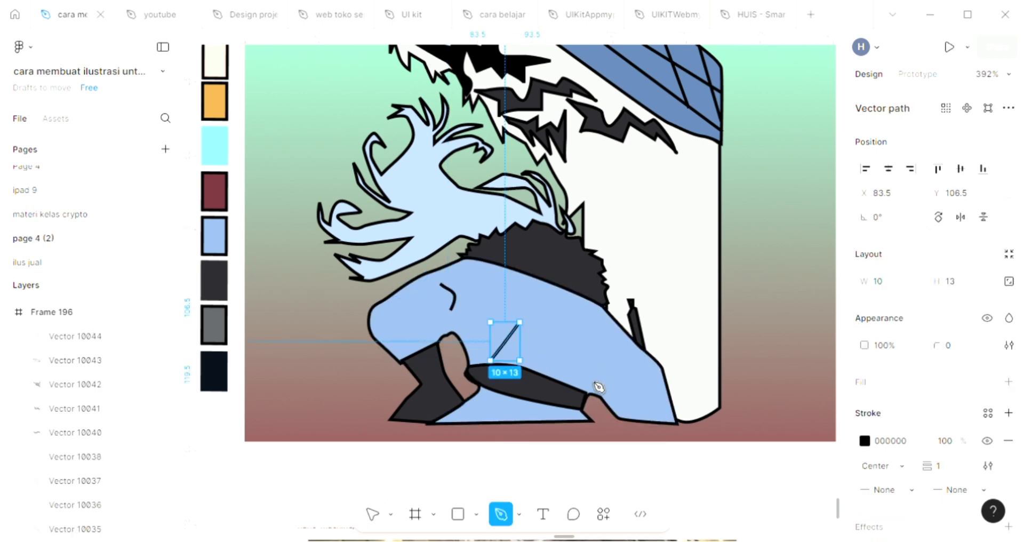
pyautogui.click(568, 346)
pyautogui.click(584, 390)
pyautogui.press('Escape')
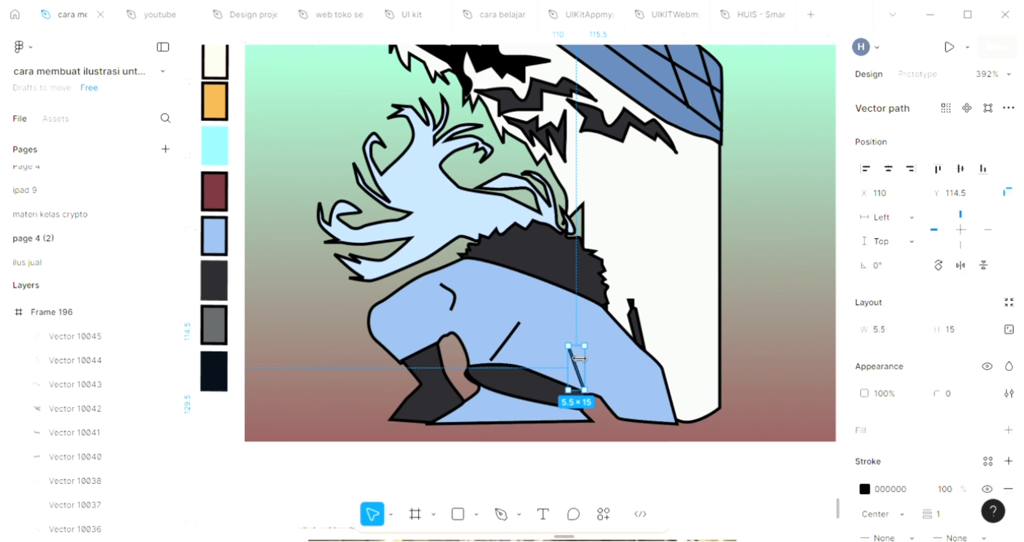
# Step: Draw a short curved fold line, about 9 × 3.6, on the blue garment above the small lower opening, and deselect it
pyautogui.press('p')
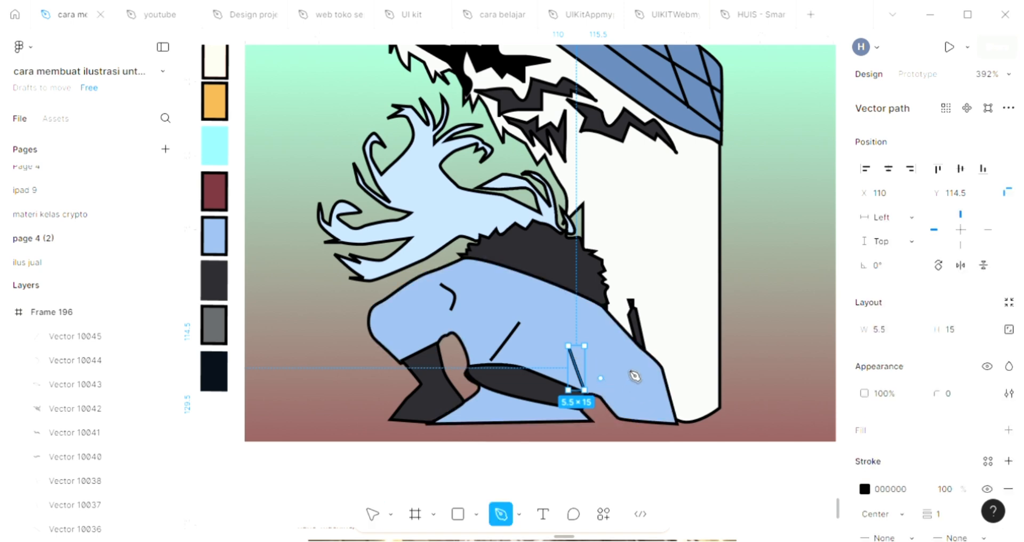
pyautogui.click(601, 376)
pyautogui.click(627, 368)
pyautogui.press('Escape')
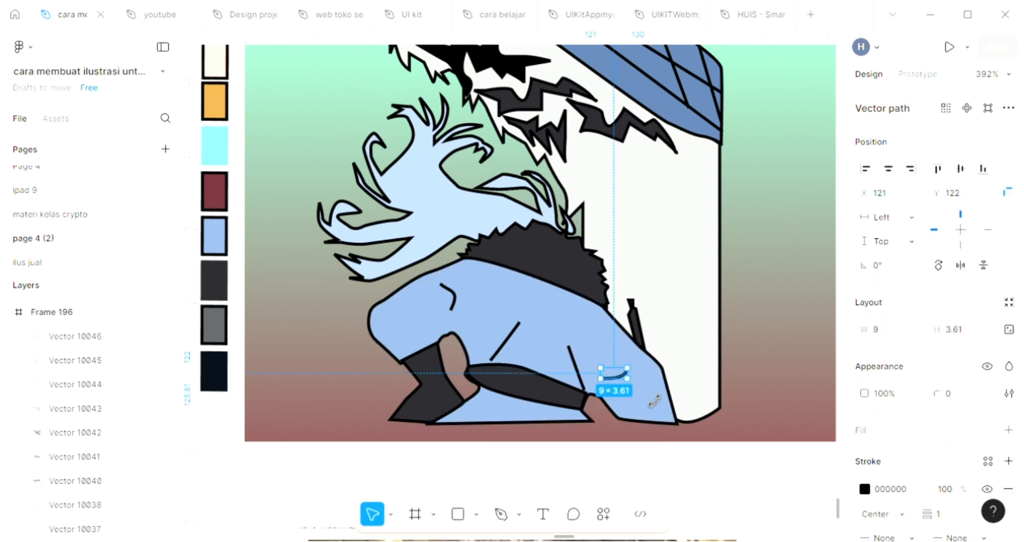
pyautogui.click(686, 481)
# Step: Draw a closed jagged, claw-like outline with the Pen tool on the white shape, below the small spiky dark marking and along its left edge
pyautogui.scroll(3, 686, 482)
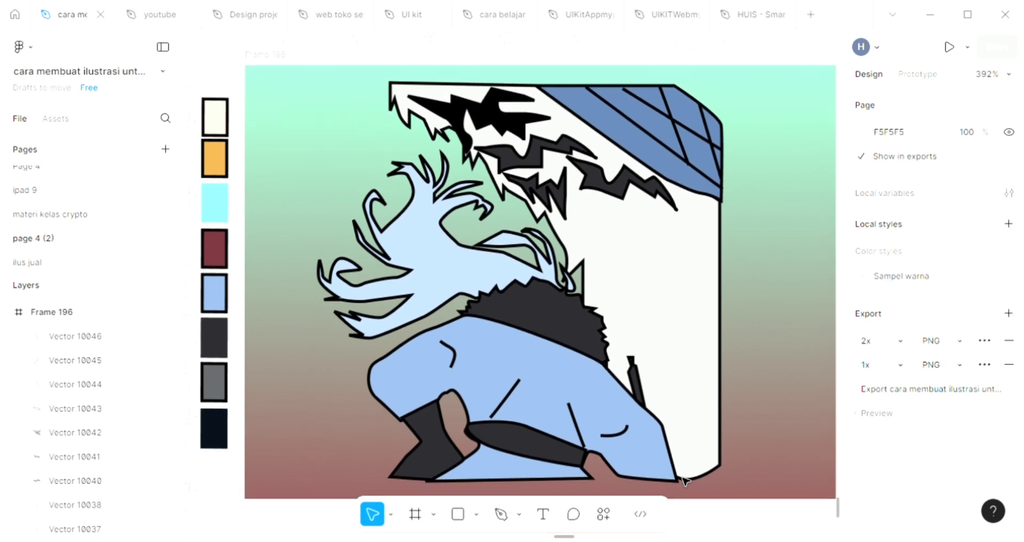
pyautogui.scroll(5, 646, 287)
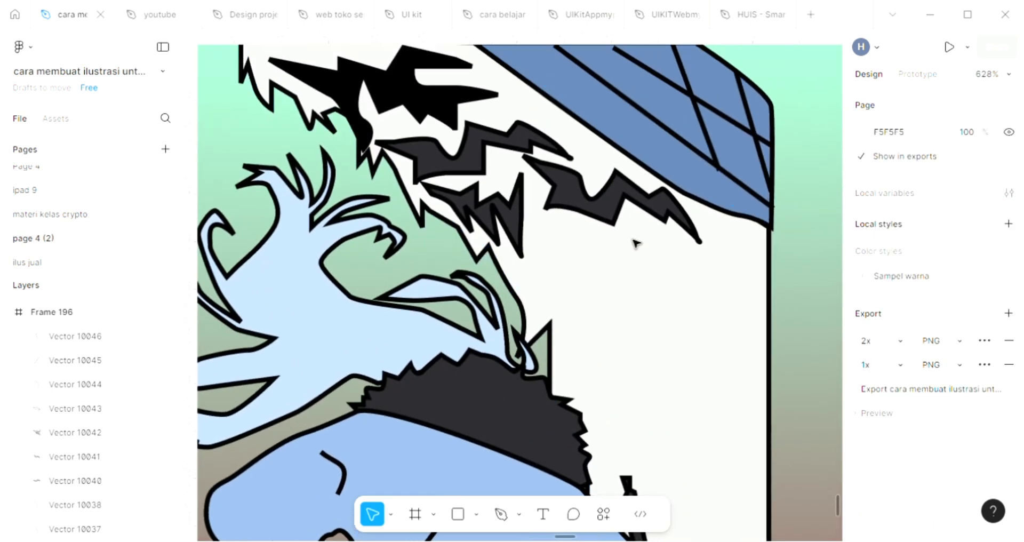
pyautogui.press('p')
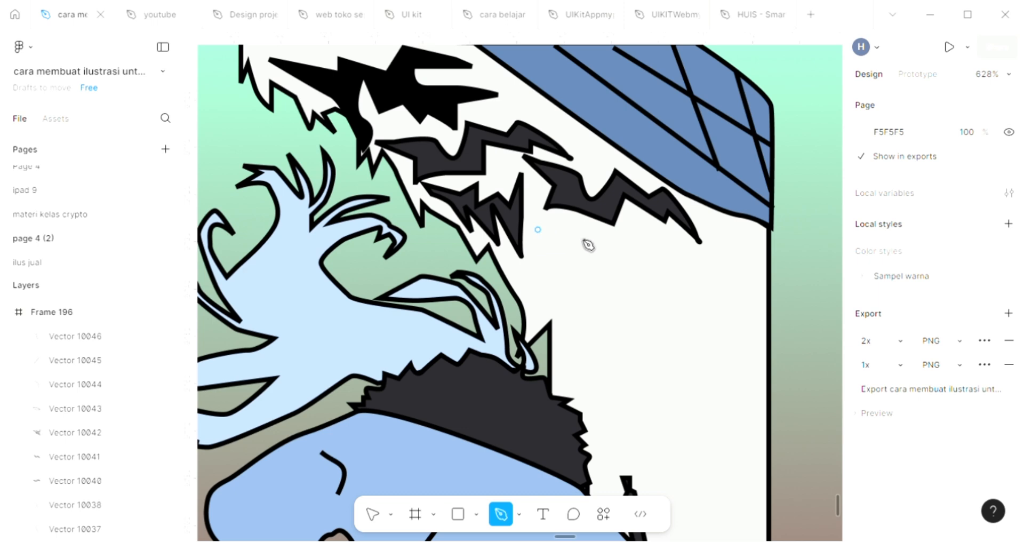
pyautogui.click(566, 222)
pyautogui.click(597, 248)
pyautogui.click(607, 296)
pyautogui.click(573, 258)
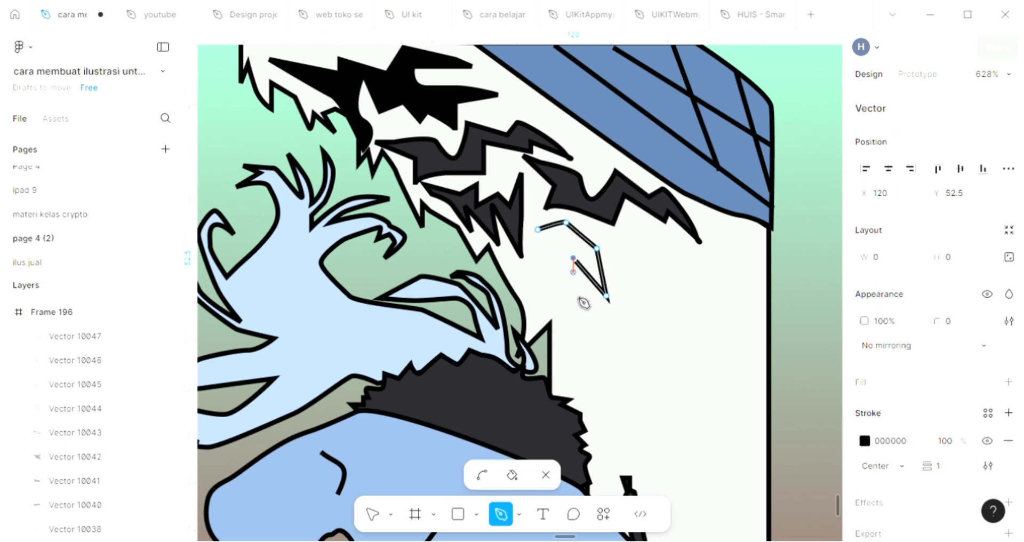
pyautogui.click(587, 318)
pyautogui.click(559, 276)
pyautogui.click(559, 247)
pyautogui.click(538, 277)
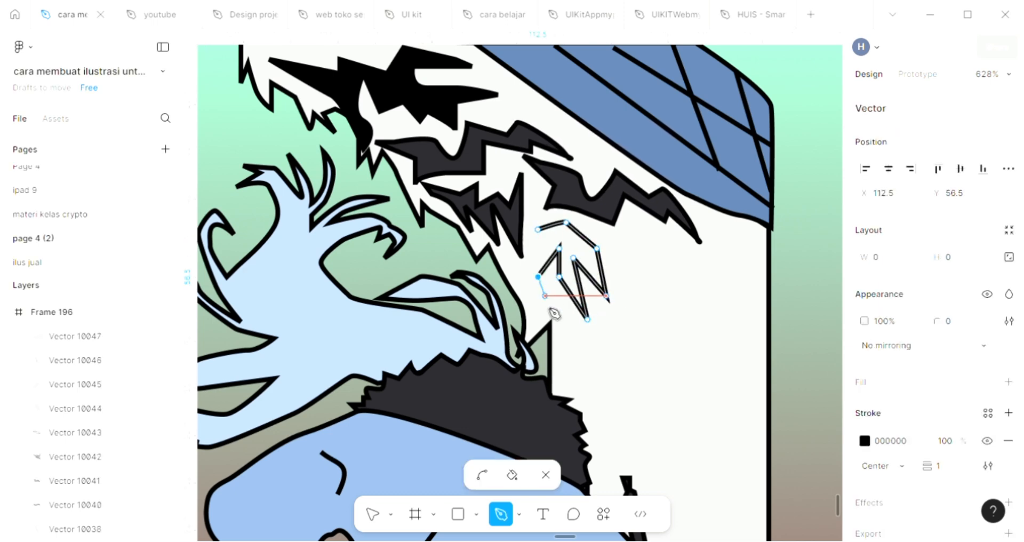
pyautogui.click(547, 309)
pyautogui.click(532, 329)
pyautogui.click(523, 295)
pyautogui.click(505, 258)
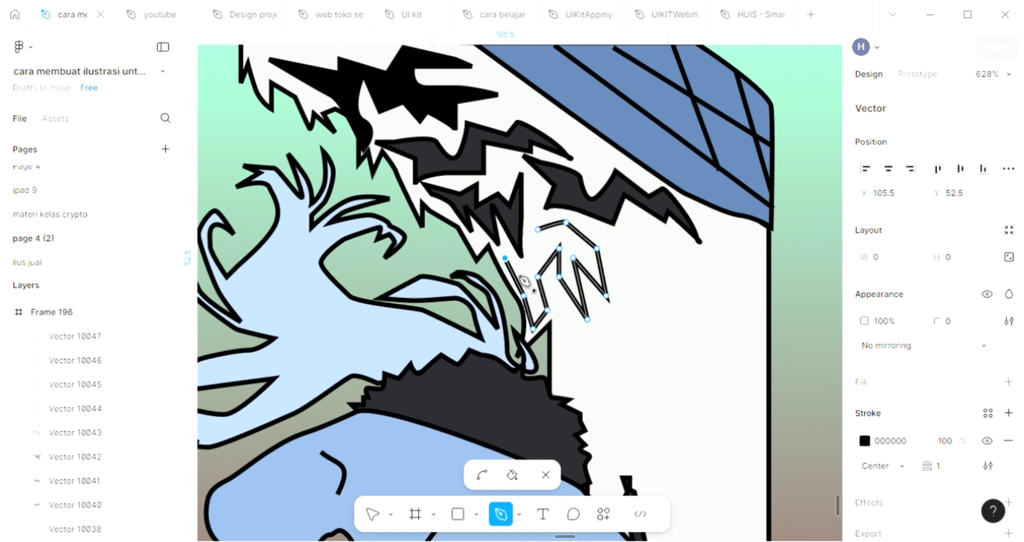
pyautogui.click(514, 278)
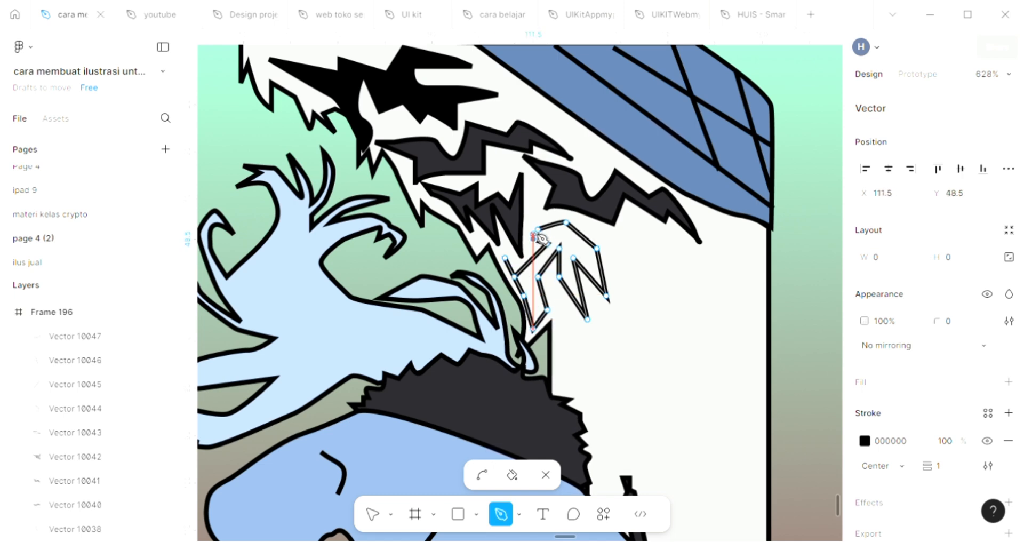
pyautogui.click(547, 242)
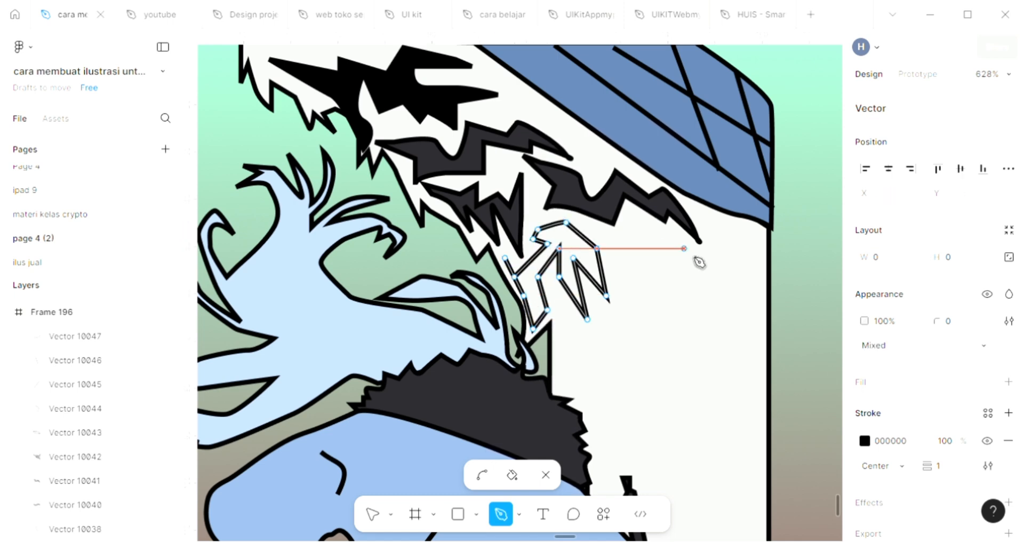
# Step: Fill the new claw-like marking with the dark grey 29282D sampled from the neighbouring marking, and finish editing it
pyautogui.click(1008, 382)
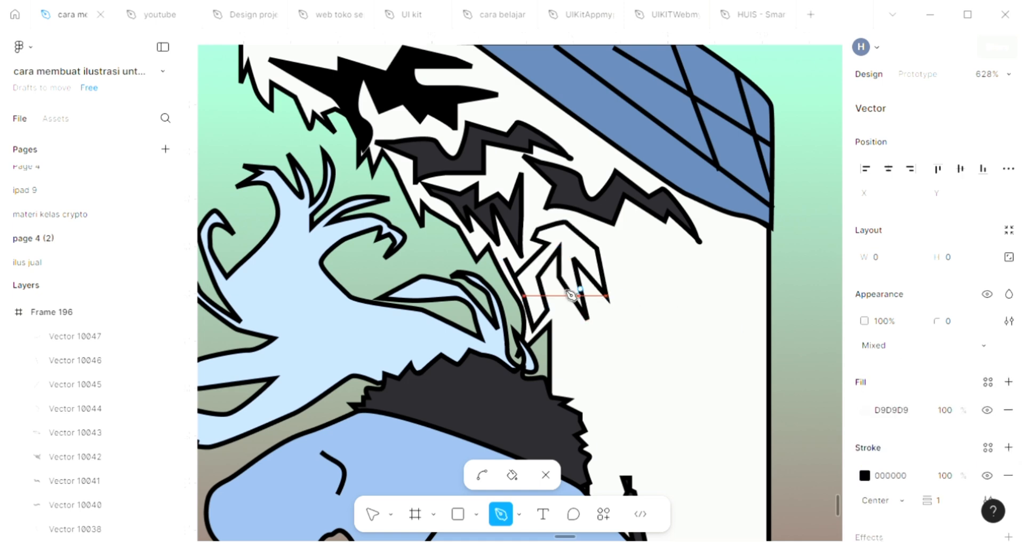
pyautogui.click(509, 228)
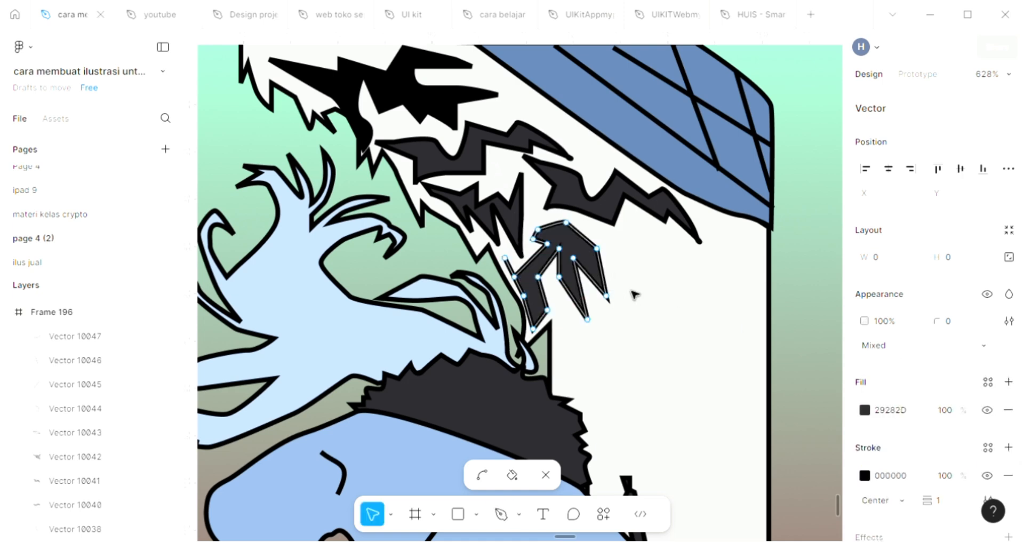
pyautogui.press('Escape')
pyautogui.click(662, 322)
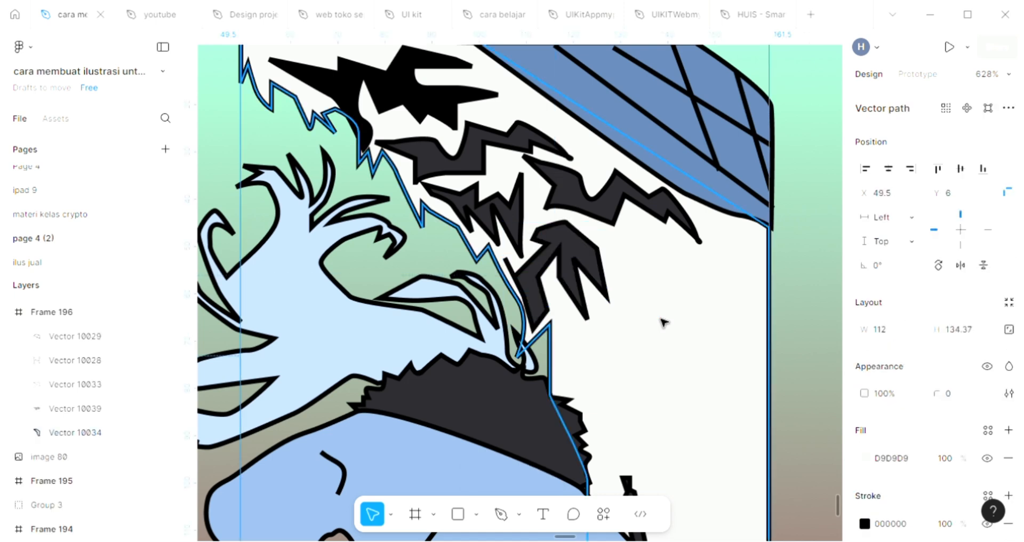
# Step: Draw a closed zigzag band outline on the white shape, running from beside the claw-like marking to the right edge below the blue area
pyautogui.scroll(-3, 662, 322)
pyautogui.scroll(1, 662, 321)
pyautogui.press('p')
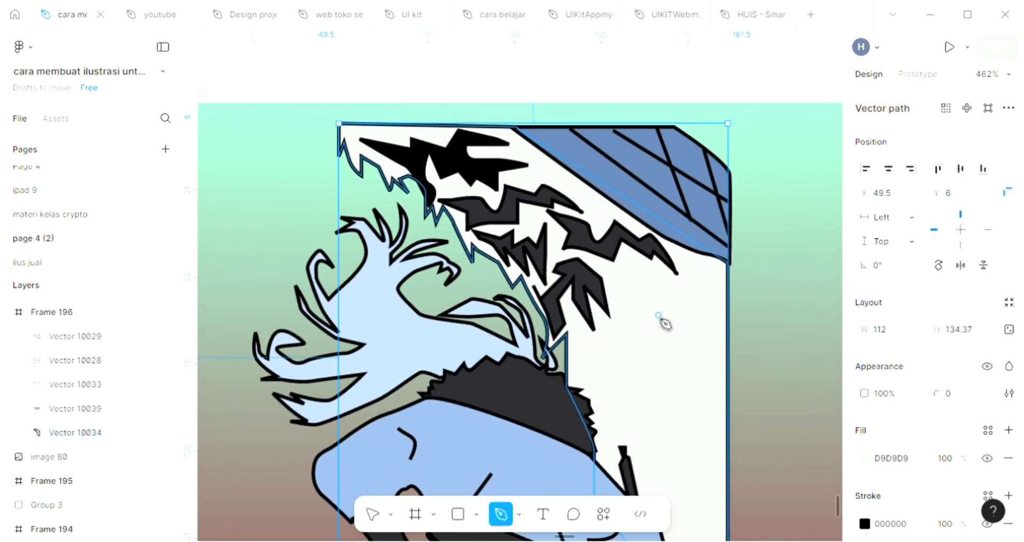
pyautogui.scroll(3, 637, 292)
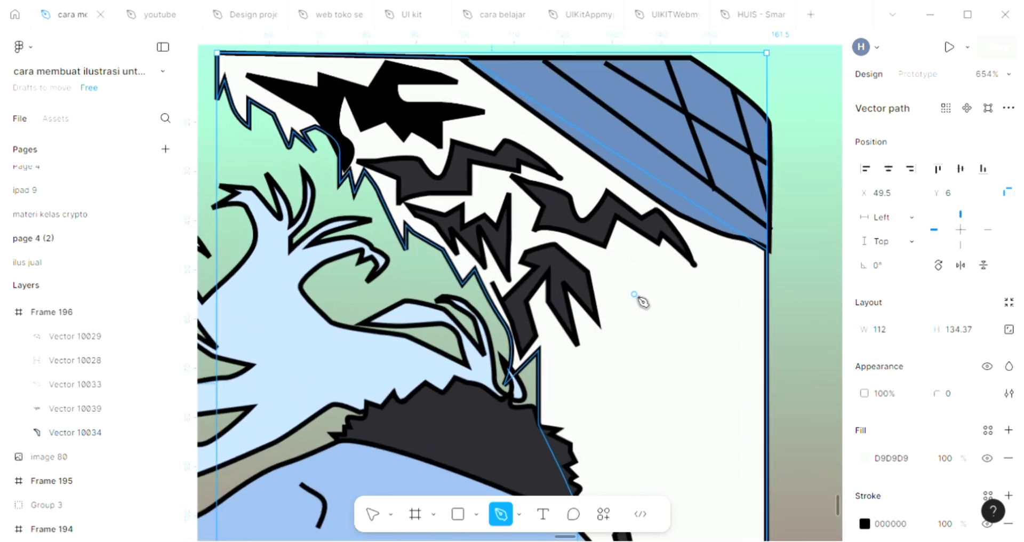
pyautogui.click(606, 304)
pyautogui.click(593, 267)
pyautogui.click(628, 292)
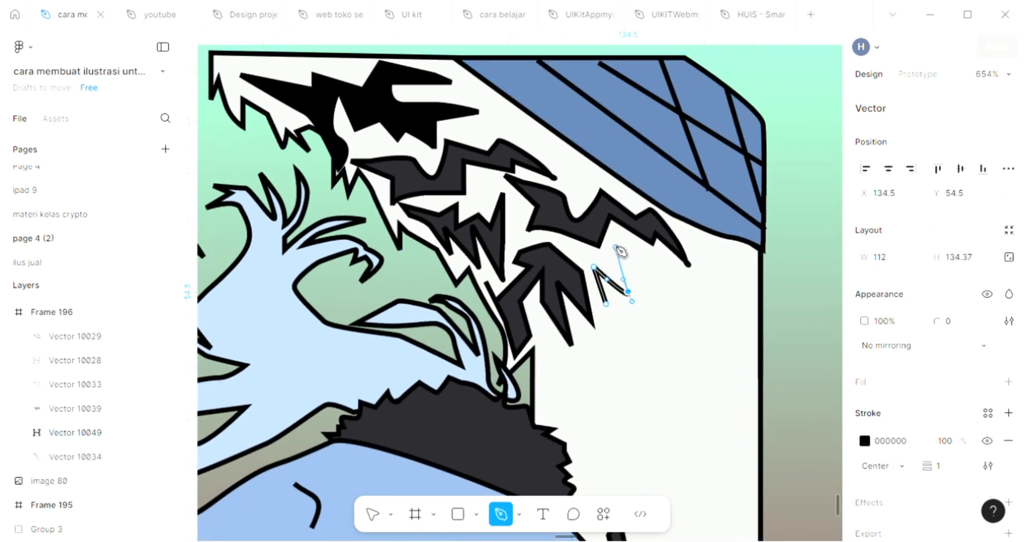
pyautogui.click(612, 242)
pyautogui.click(655, 274)
pyautogui.click(662, 257)
pyautogui.click(688, 279)
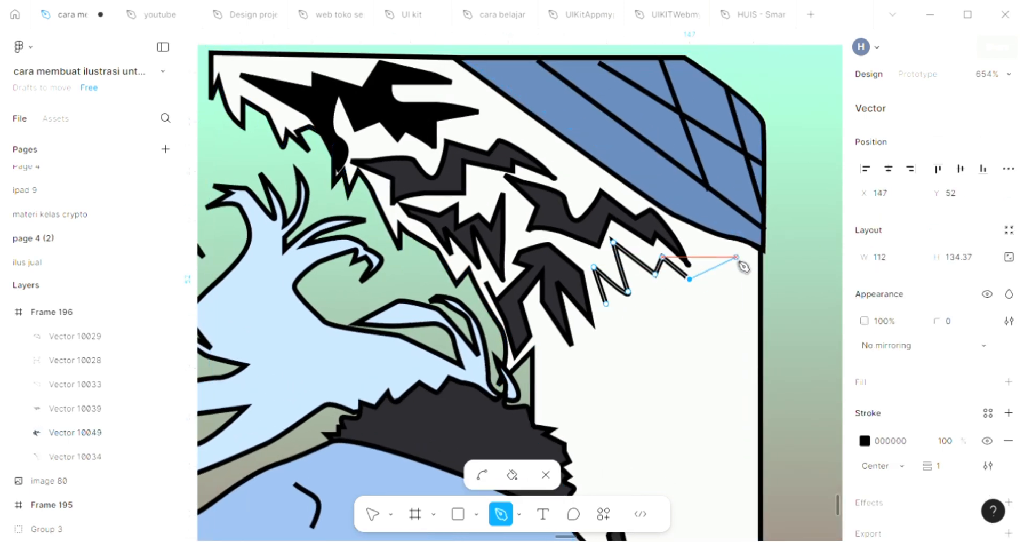
pyautogui.click(699, 252)
pyautogui.click(745, 256)
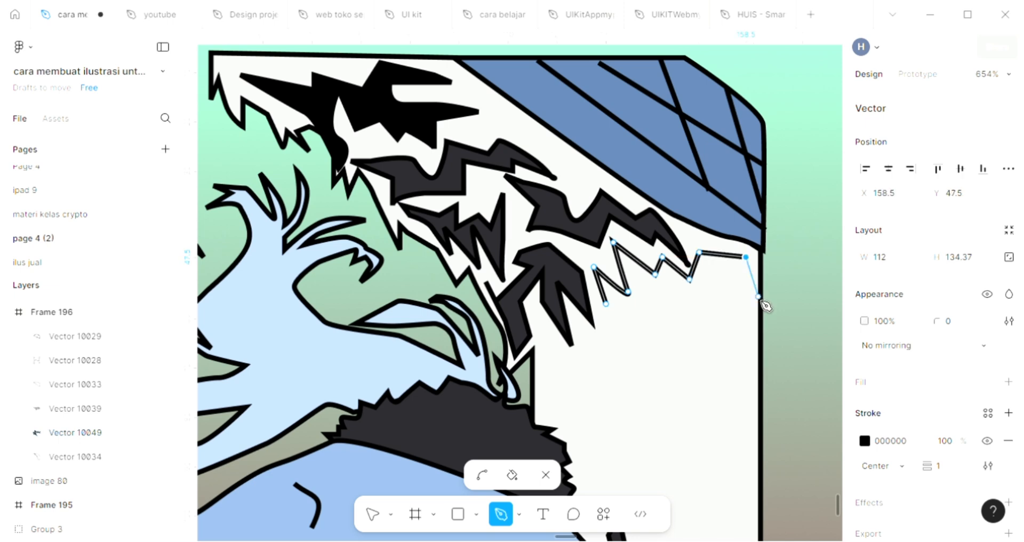
pyautogui.click(758, 296)
pyautogui.click(731, 279)
pyautogui.click(706, 266)
pyautogui.click(691, 298)
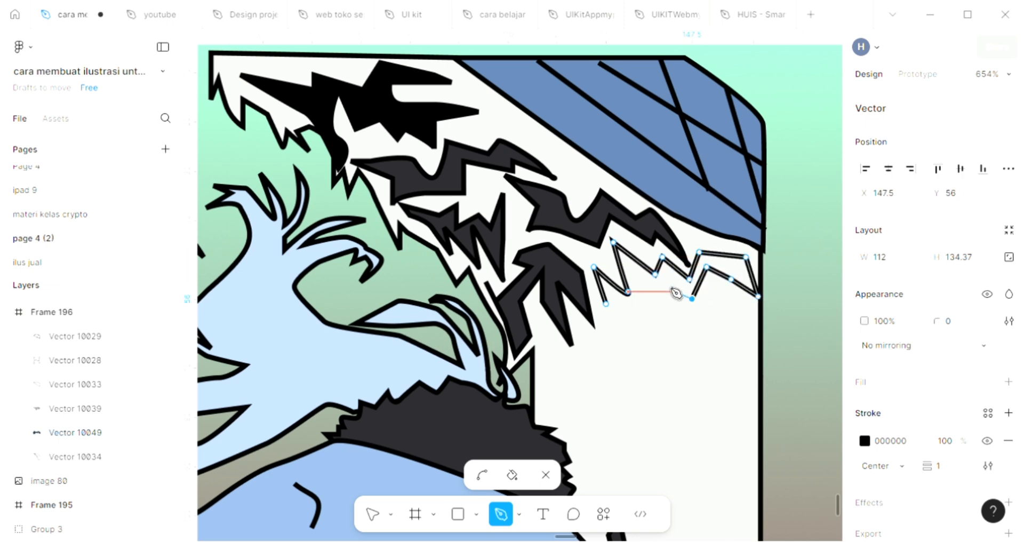
pyautogui.click(667, 284)
pyautogui.click(648, 291)
pyautogui.click(629, 291)
pyautogui.click(636, 317)
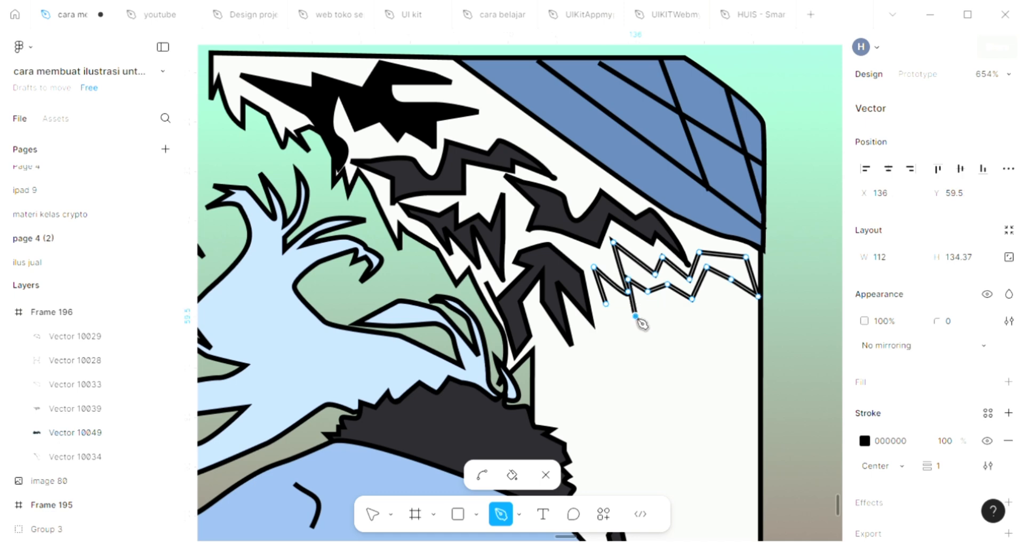
pyautogui.click(618, 304)
pyautogui.click(606, 326)
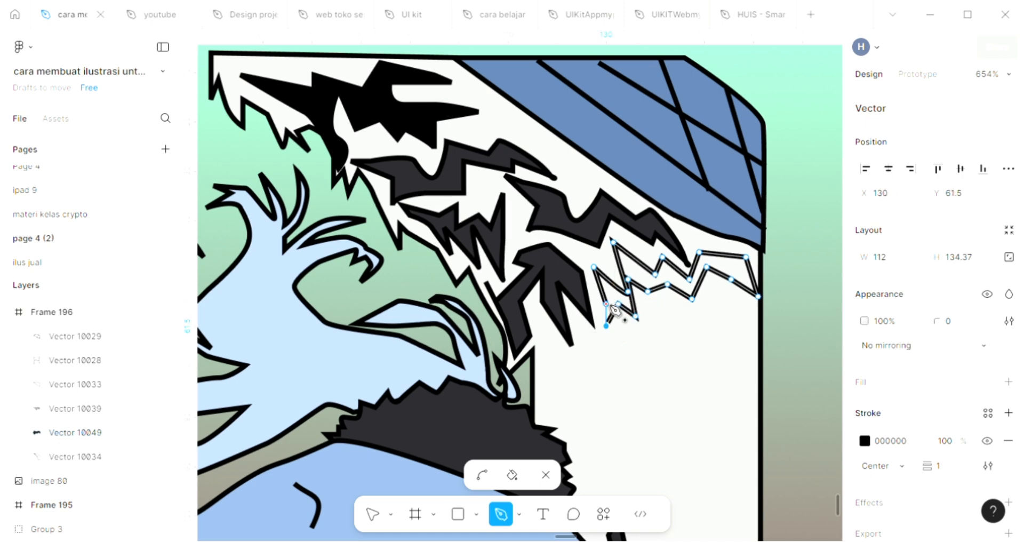
pyautogui.click(606, 304)
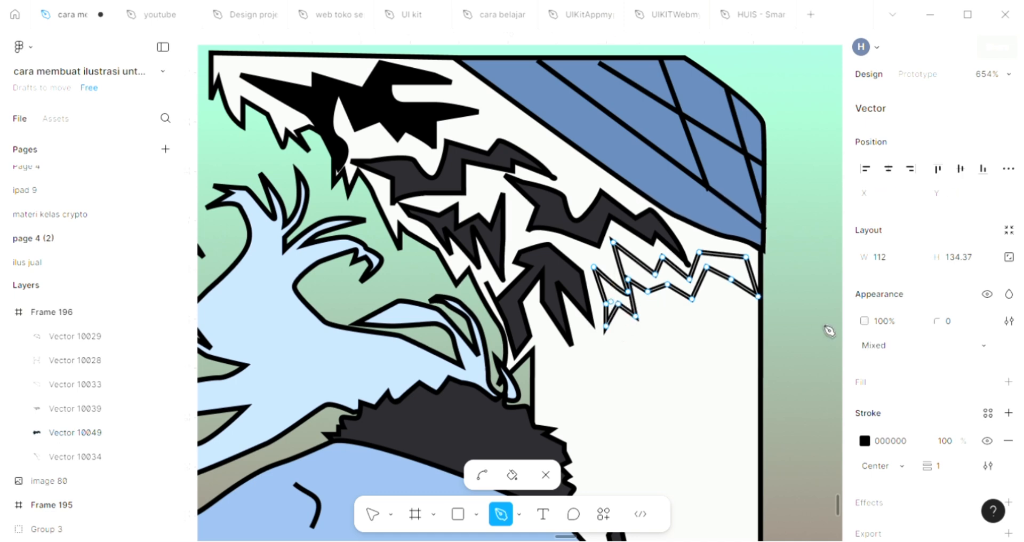
# Step: Fill the zigzag band with the dark grey 29282D sampled from the marking above it, and deselect it
pyautogui.click(1007, 383)
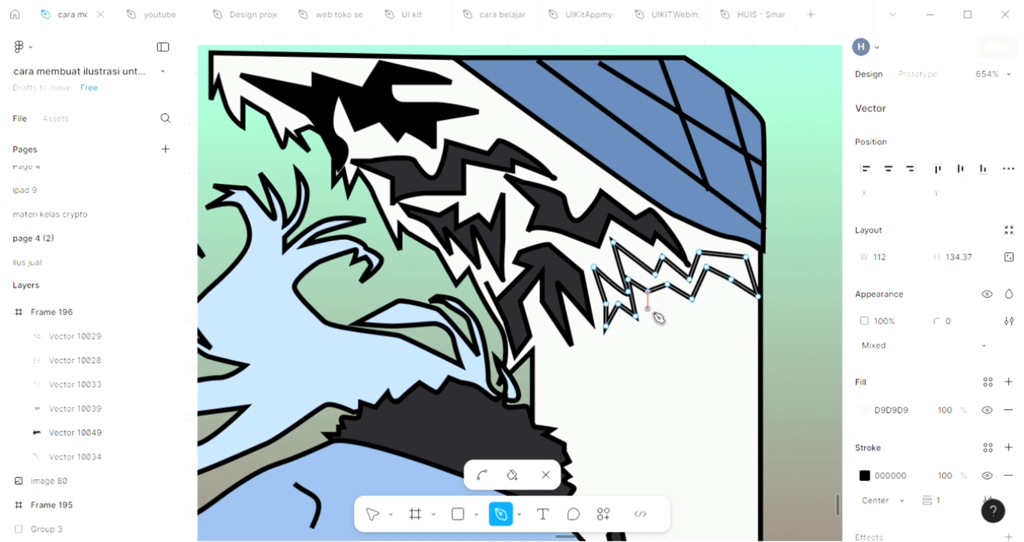
pyautogui.press('i')
pyautogui.click(629, 247)
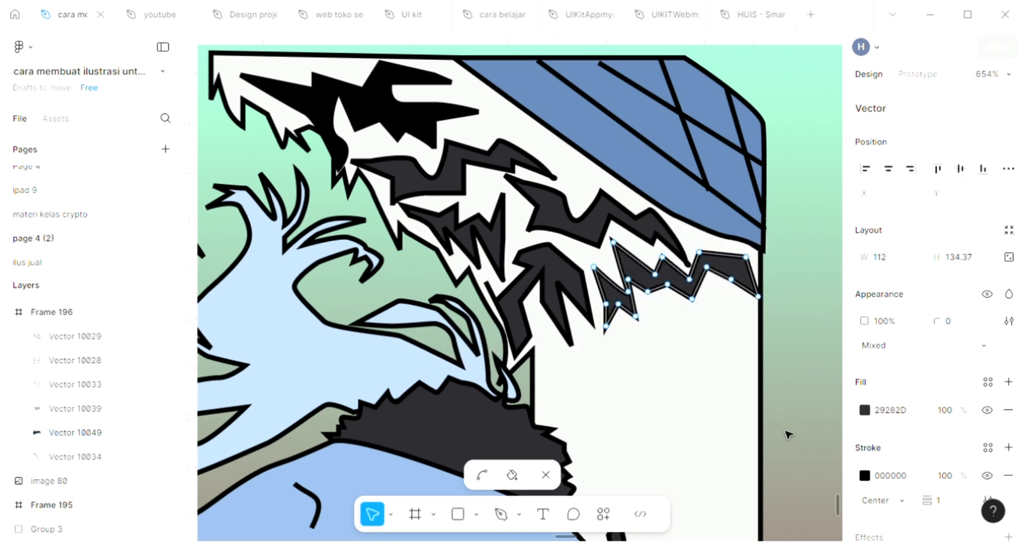
pyautogui.press('Escape')
pyautogui.press('Escape')
# Step: Draw a large closed spiky outline running diagonally down the lower white shape, between the dark collar and the right edge
pyautogui.scroll(-2, 669, 429)
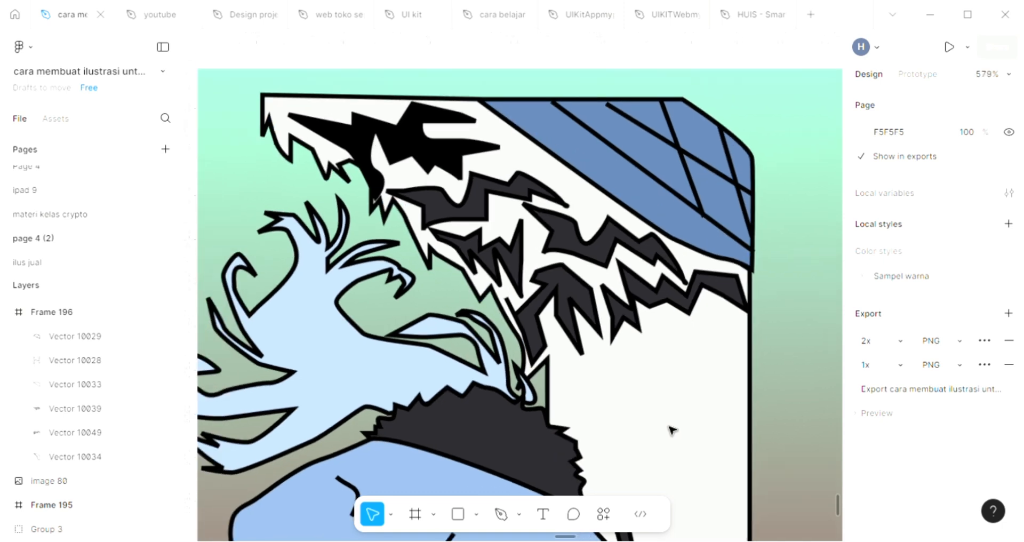
pyautogui.scroll(-3, 671, 430)
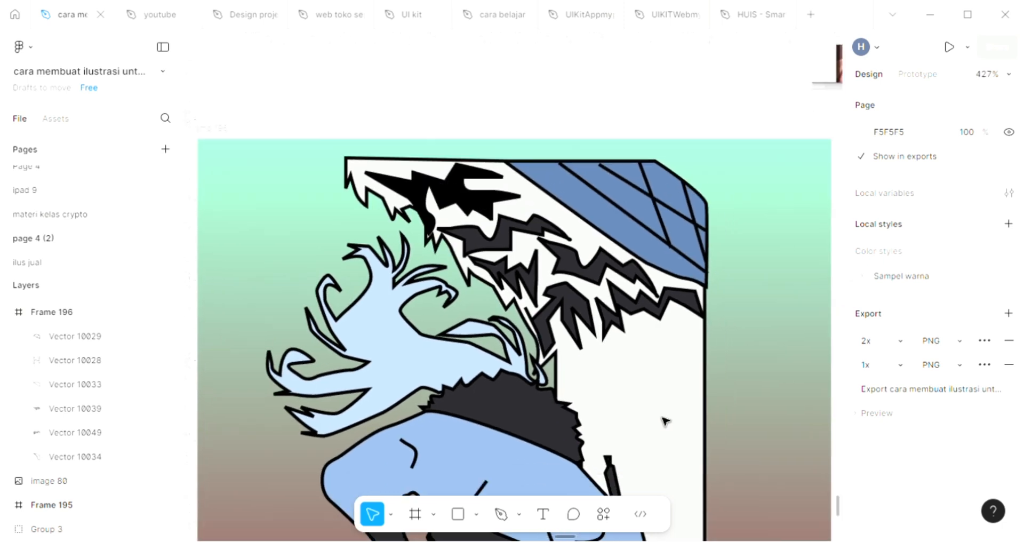
pyautogui.click(500, 515)
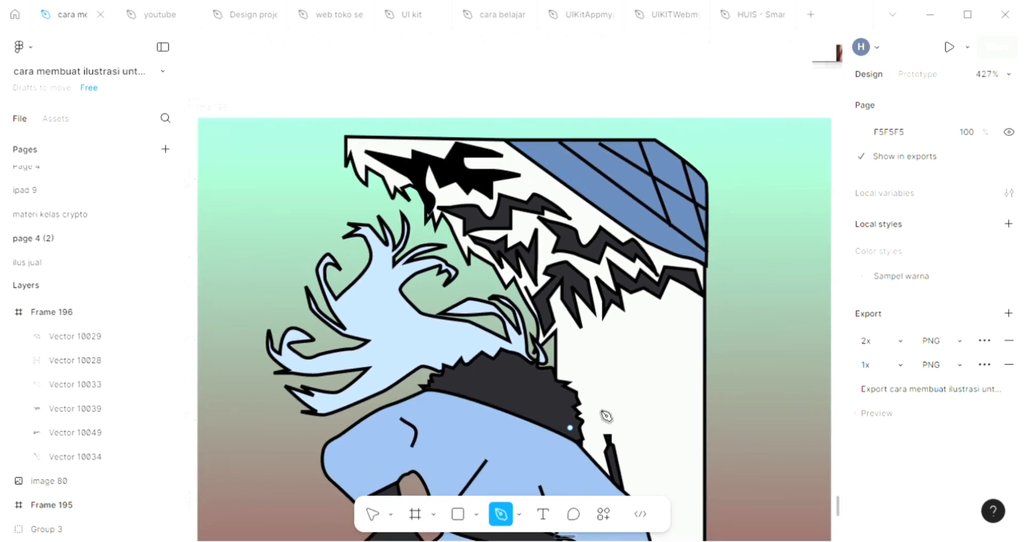
pyautogui.scroll(-1, 607, 405)
pyautogui.scroll(-1, 667, 469)
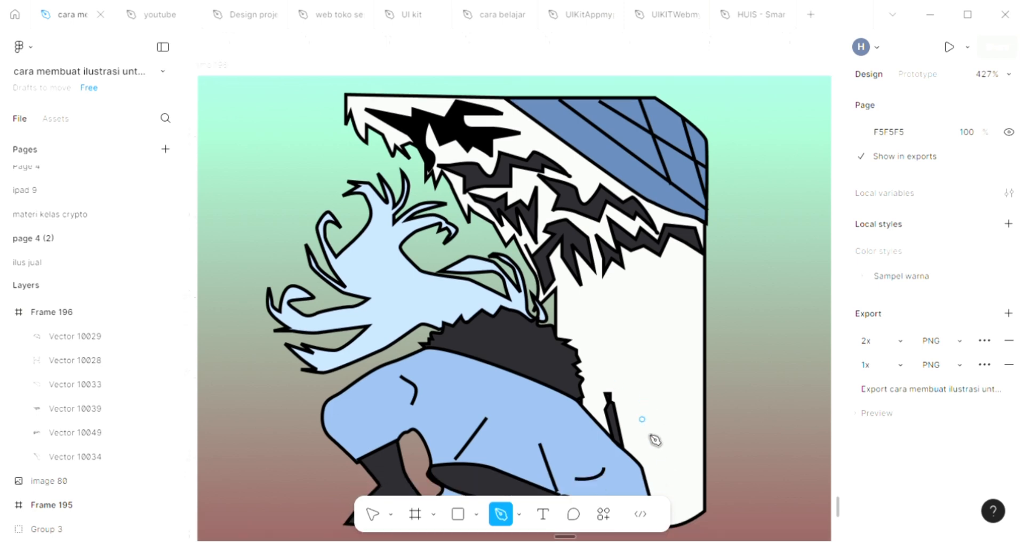
pyautogui.click(619, 388)
pyautogui.click(657, 412)
pyautogui.moveTo(619, 372)
pyautogui.mouseDown()
pyautogui.moveTo(611, 320)
pyautogui.moveTo(640, 343)
pyautogui.mouseUp()
pyautogui.click(590, 366)
pyautogui.click(640, 372)
pyautogui.click(601, 344)
pyautogui.click(571, 308)
pyautogui.click(601, 291)
pyautogui.click(664, 372)
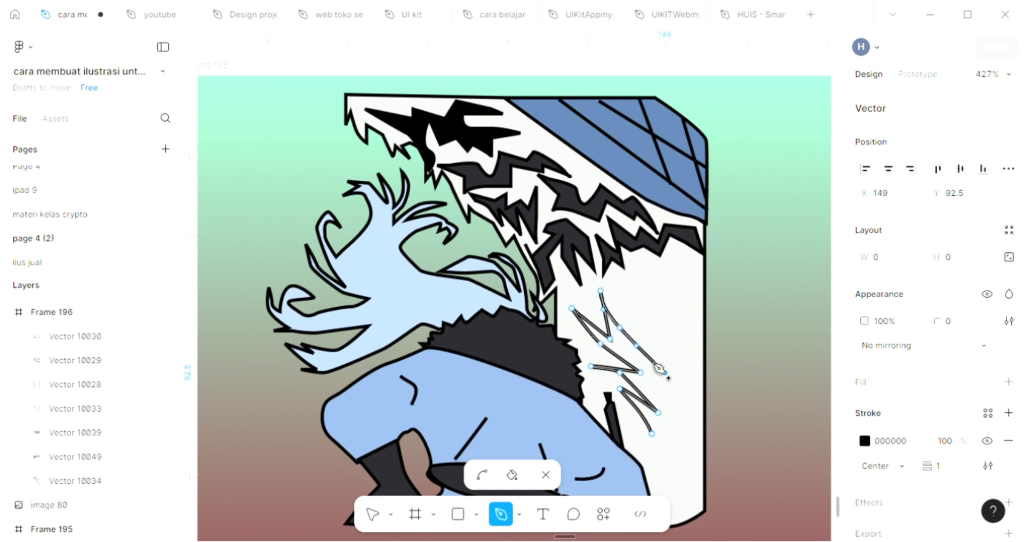
pyautogui.click(625, 343)
pyautogui.click(673, 394)
pyautogui.click(664, 394)
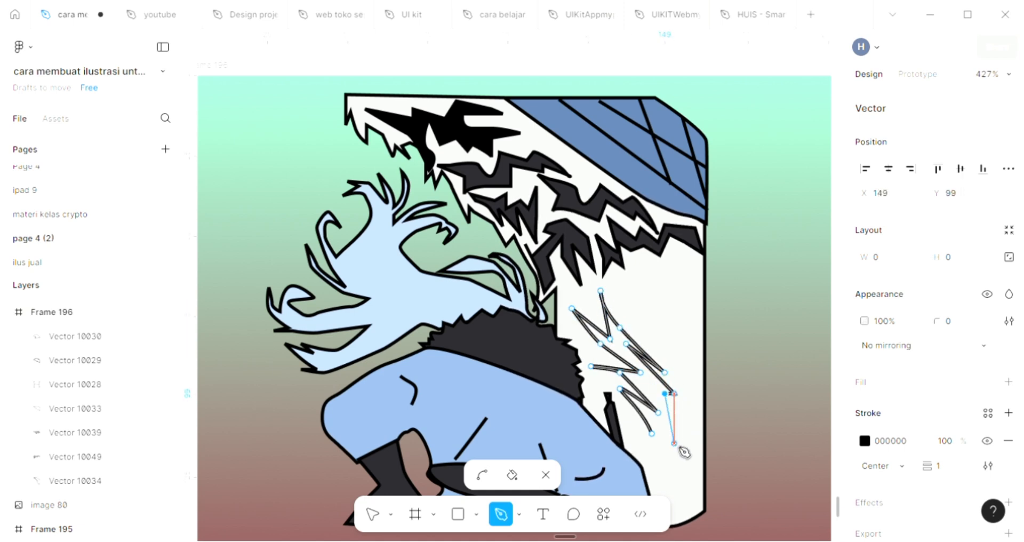
pyautogui.click(674, 443)
pyautogui.click(651, 433)
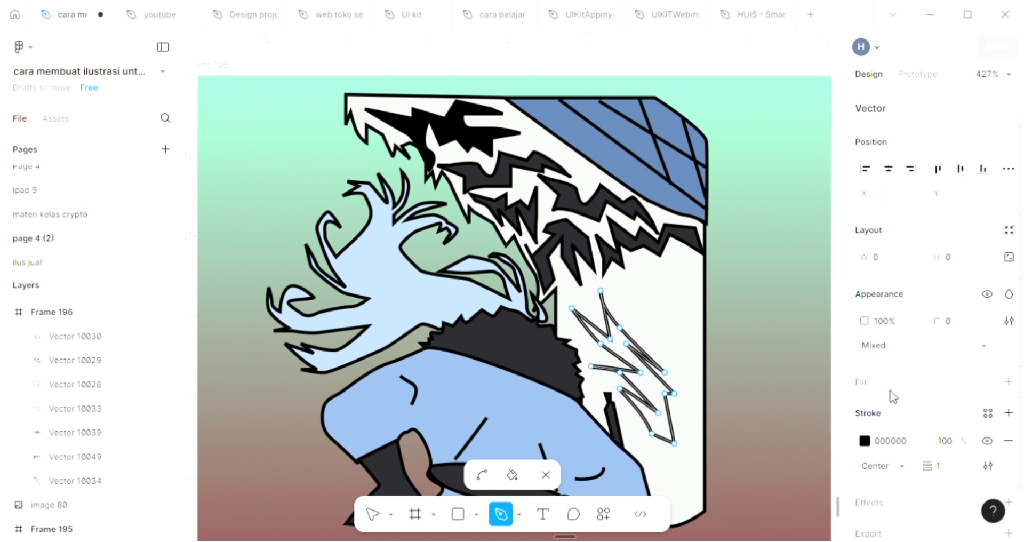
# Step: Fill the large diagonal spiky marking with the dark grey 29282D sampled from the zigzag band, and deselect it
pyautogui.click(1008, 381)
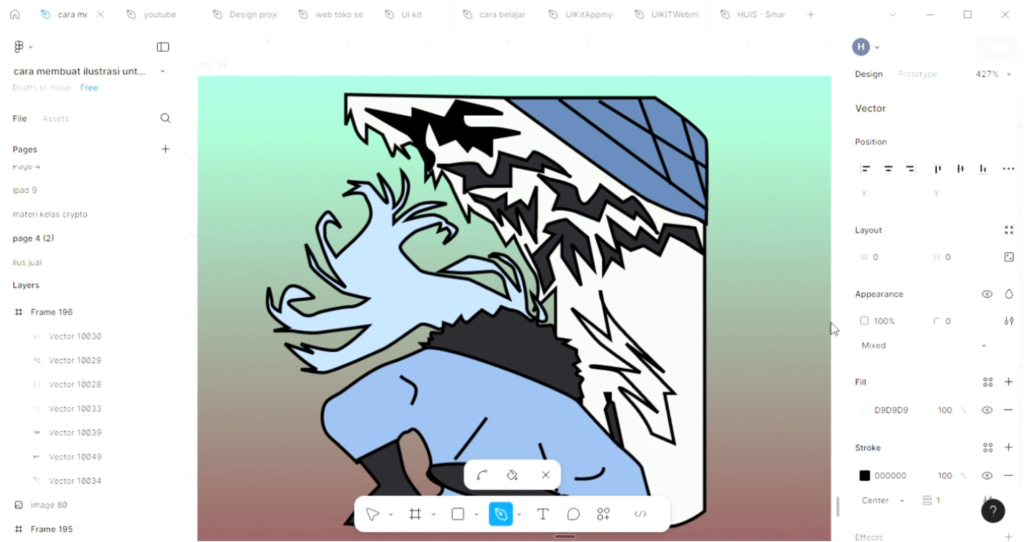
pyautogui.press('i')
pyautogui.click(657, 248)
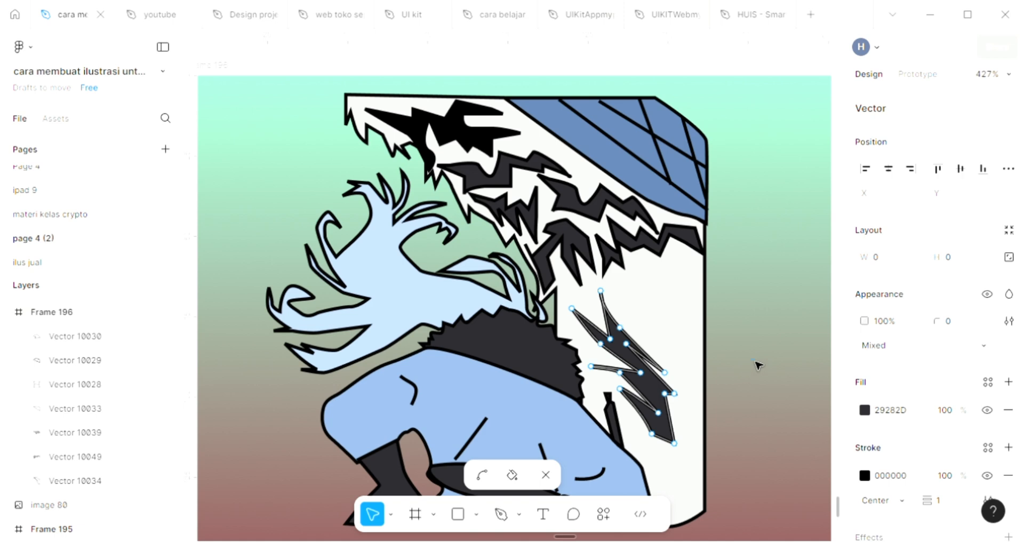
pyautogui.press('Escape')
pyautogui.press('Escape')
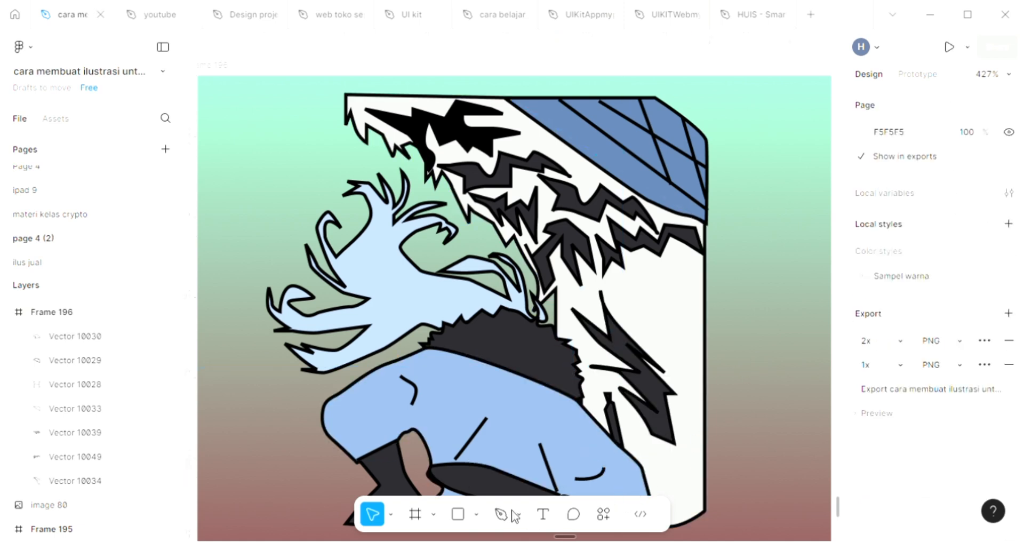
# Step: Draw a closed jagged outline, about 28 × 34, on the white shape between the diagonal spiky marking and the right edge
pyautogui.click(509, 513)
pyautogui.scroll(3, 688, 322)
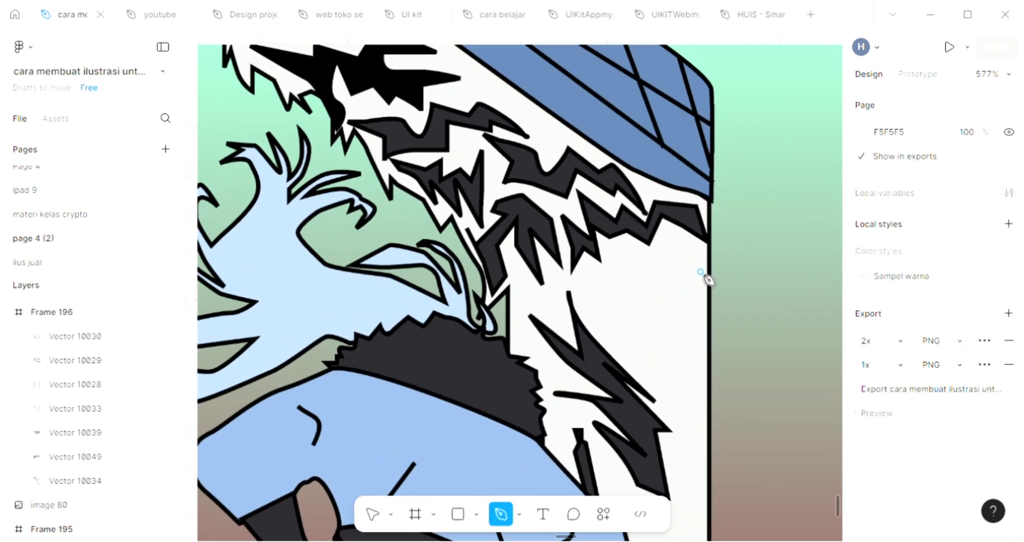
pyautogui.click(648, 347)
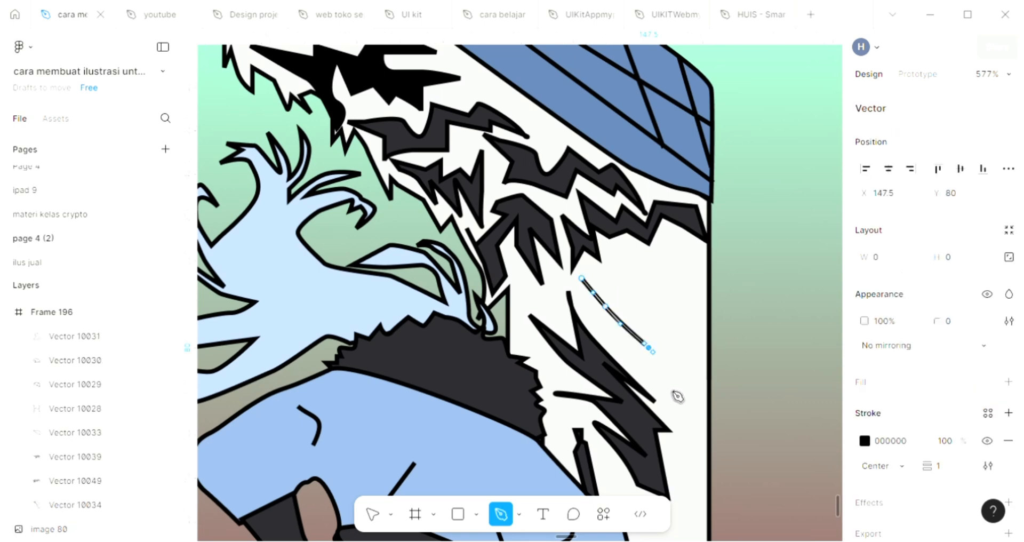
pyautogui.click(670, 387)
pyautogui.click(652, 336)
pyautogui.moveTo(670, 363); pyautogui.dragTo(679, 375)
pyautogui.click(653, 306)
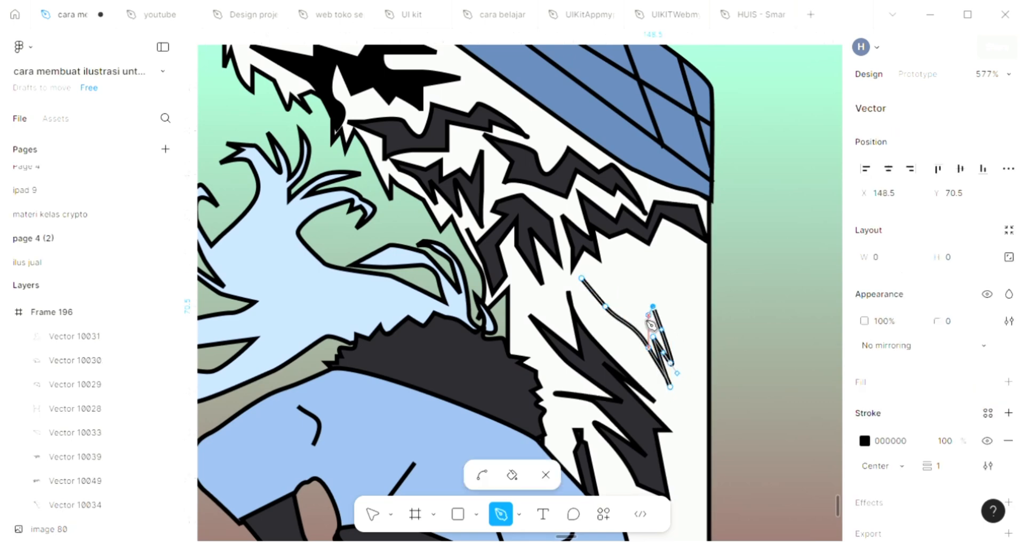
pyautogui.click(644, 317)
pyautogui.click(624, 306)
pyautogui.click(656, 278)
pyautogui.click(703, 362)
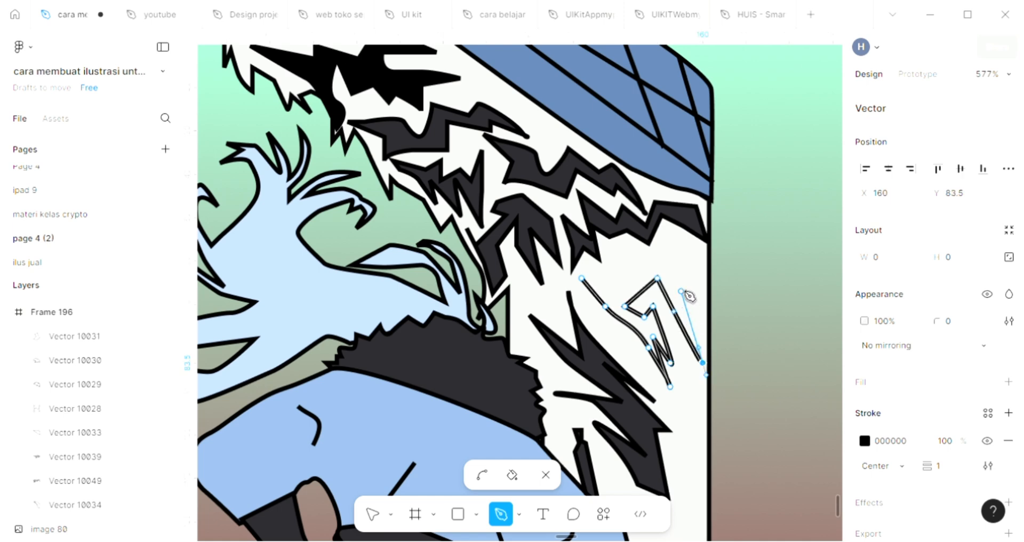
pyautogui.click(681, 288)
pyautogui.click(696, 307)
pyautogui.click(687, 241)
pyautogui.click(674, 271)
pyautogui.click(653, 252)
pyautogui.click(639, 265)
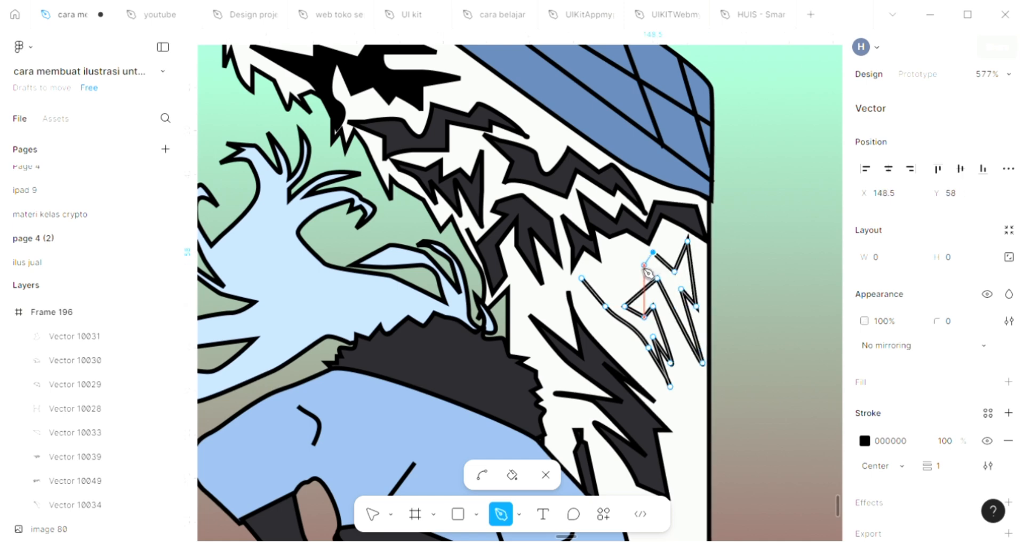
pyautogui.click(618, 261)
pyautogui.click(618, 269)
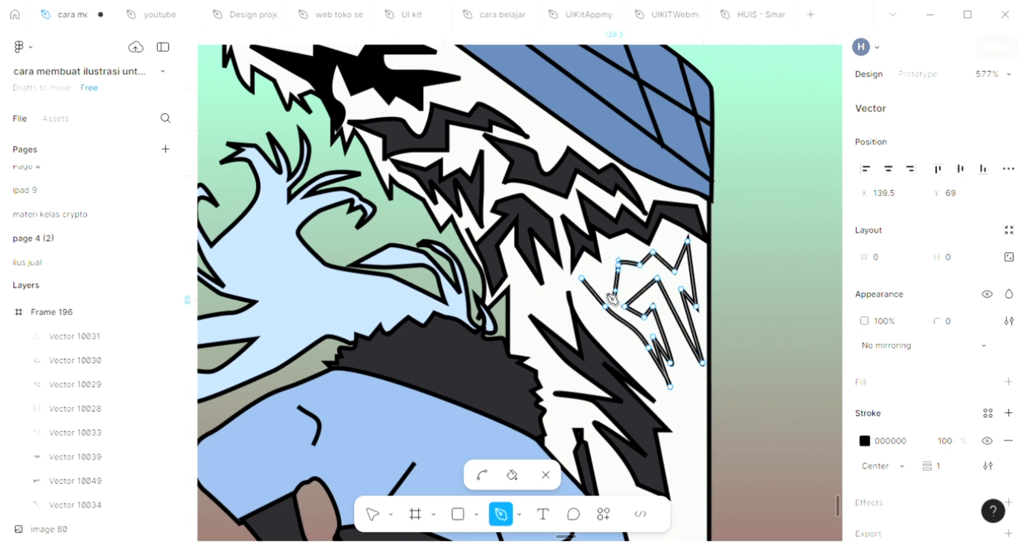
pyautogui.click(582, 278)
# Step: Fill the new jagged marking with black 000000 sampled from the diagonal marking's outline, and deselect it
pyautogui.click(1008, 381)
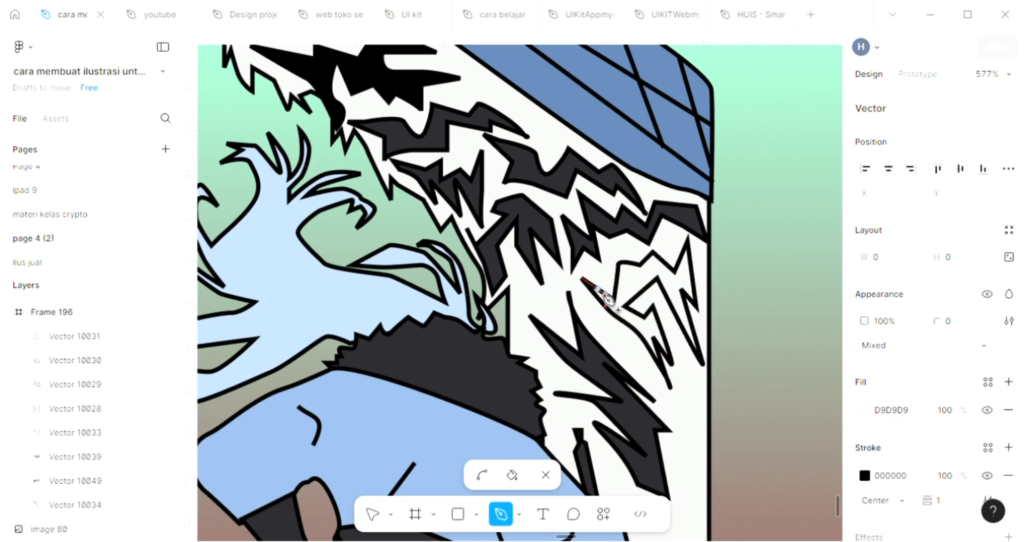
pyautogui.press('i')
pyautogui.click(612, 355)
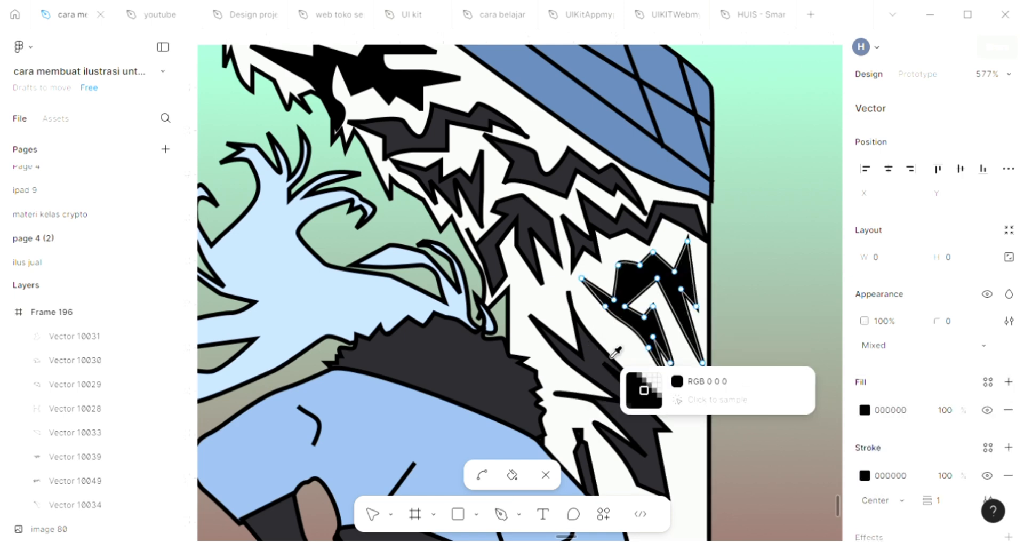
pyautogui.press('Escape')
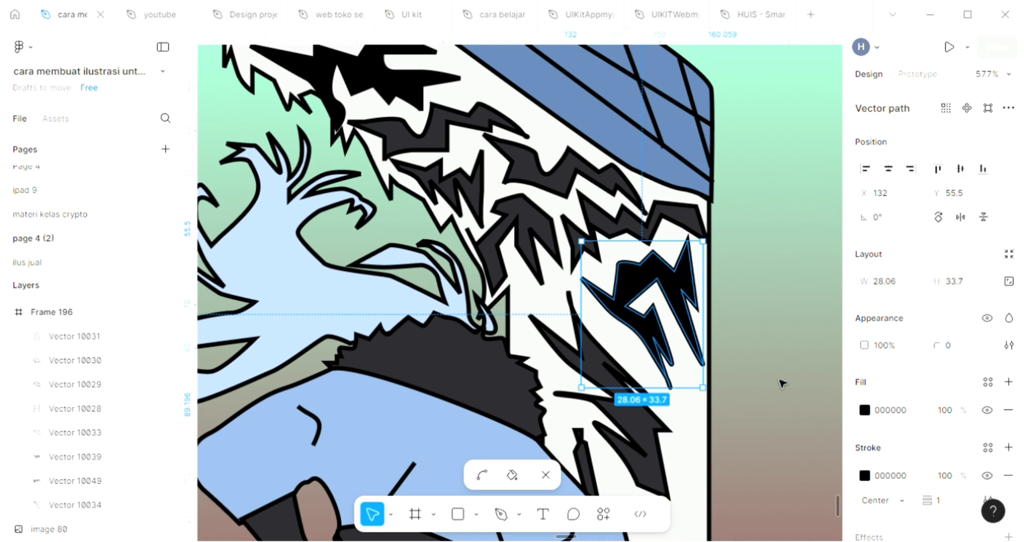
pyautogui.click(782, 383)
# Step: Narrow the illustration's frame to a width of 163 by bringing its right edge in to the white shape, and deselect it
pyautogui.scroll(-3, 782, 383)
pyautogui.hscroll(1, 782, 383)
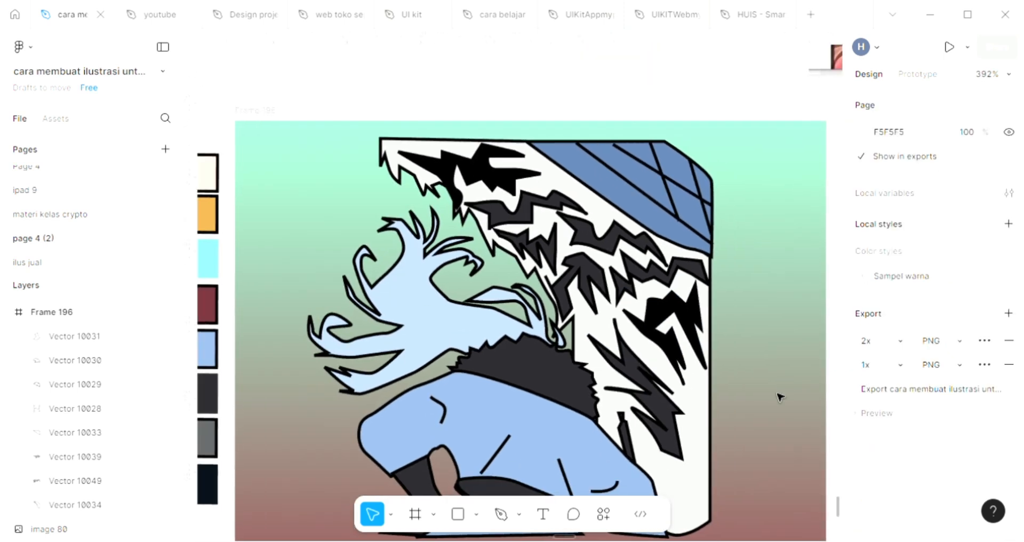
pyautogui.scroll(-3, 779, 395)
pyautogui.scroll(-1, 779, 393)
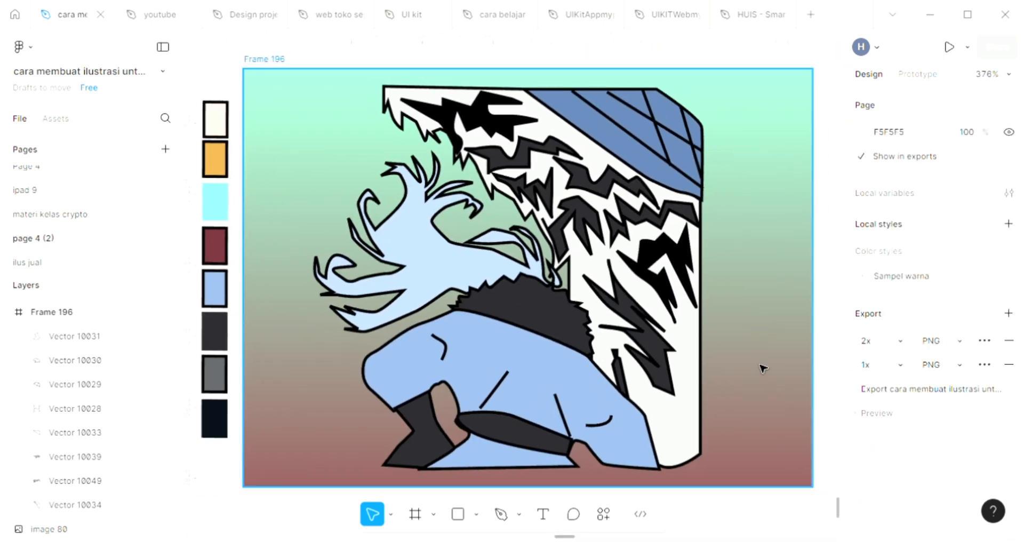
pyautogui.click(762, 367)
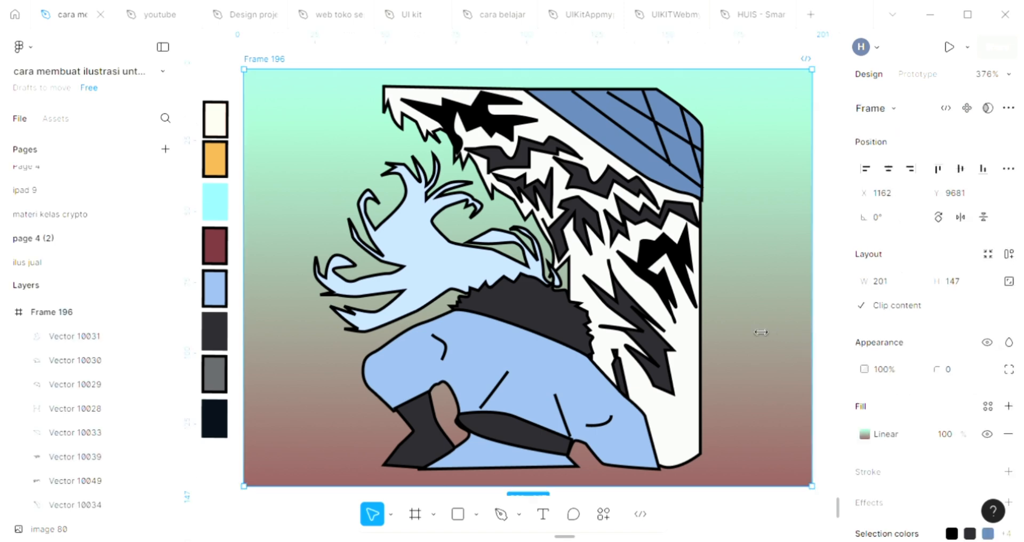
pyautogui.moveTo(761, 332); pyautogui.dragTo(718, 331)
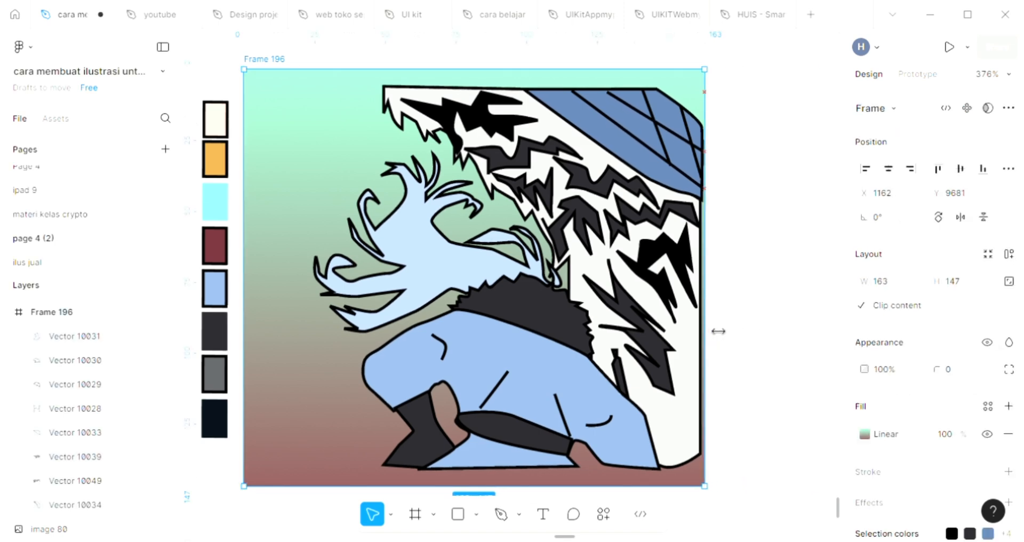
pyautogui.click(786, 323)
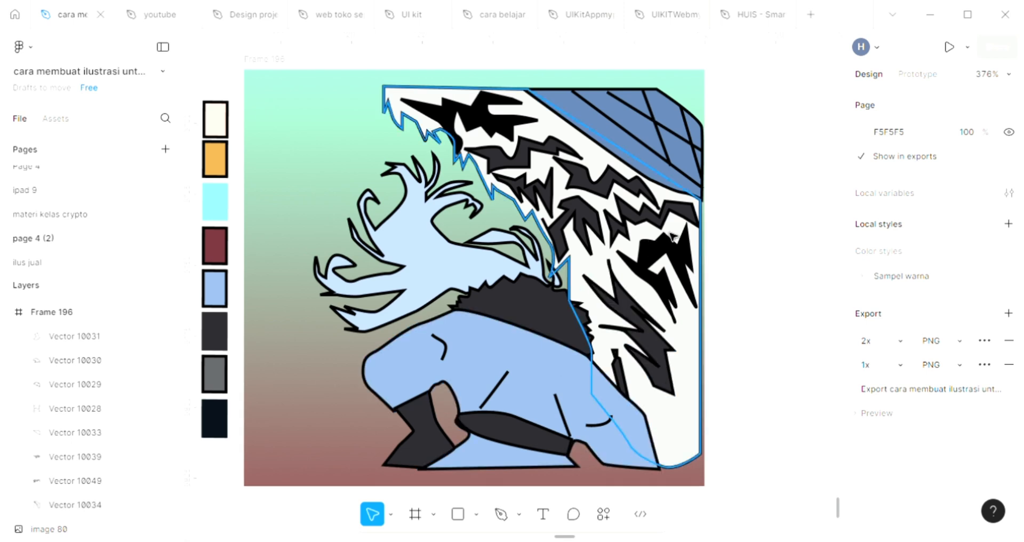
# Step: Draw a closed zigzag outline, about 45.5 × 18.5, across the middle of the light blue hair, tapering towards the dark collar
pyautogui.scroll(3, 365, 160)
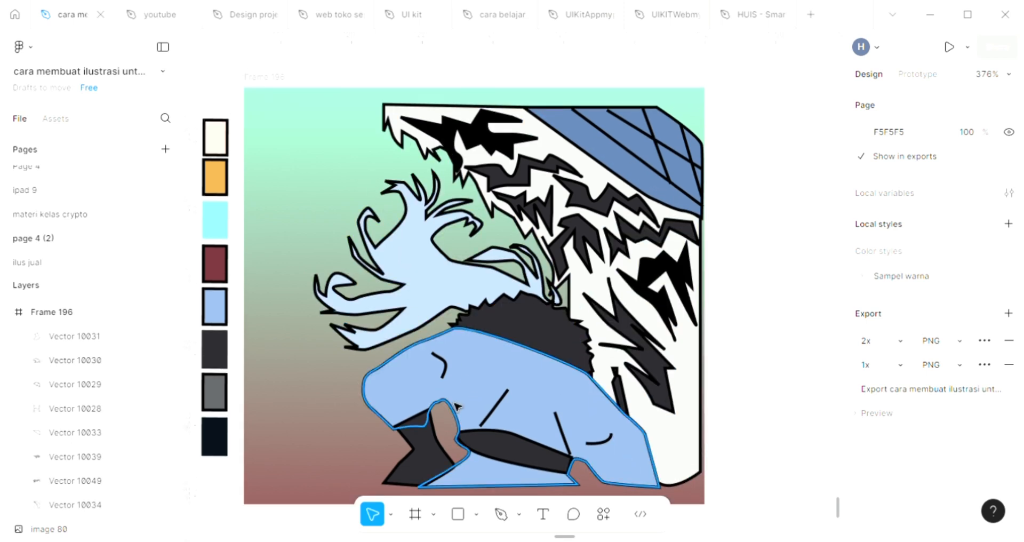
pyautogui.click(501, 515)
pyautogui.scroll(5, 423, 274)
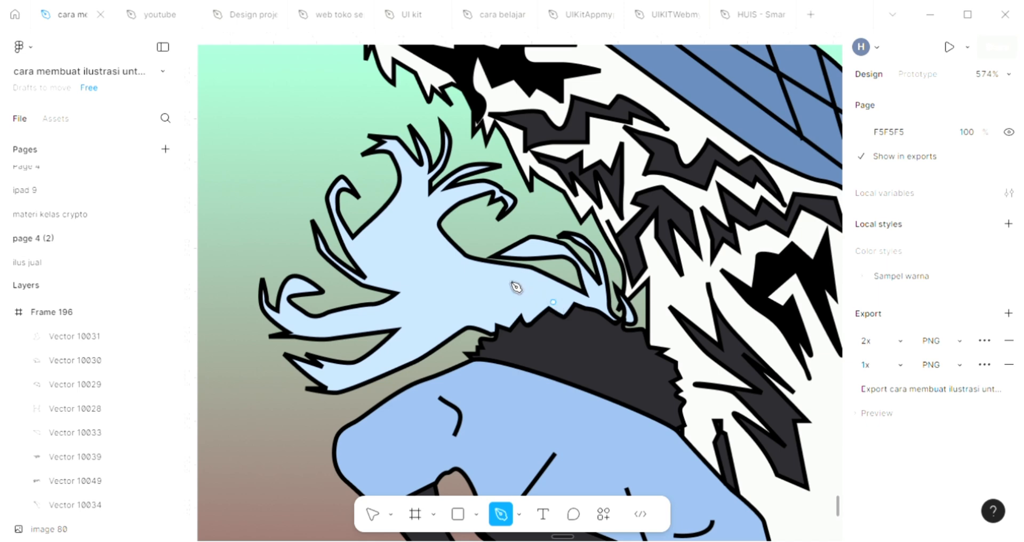
pyautogui.moveTo(506, 278); pyautogui.dragTo(482, 274)
pyautogui.click(404, 222)
pyautogui.moveTo(435, 255); pyautogui.dragTo(393, 259)
pyautogui.click(419, 259)
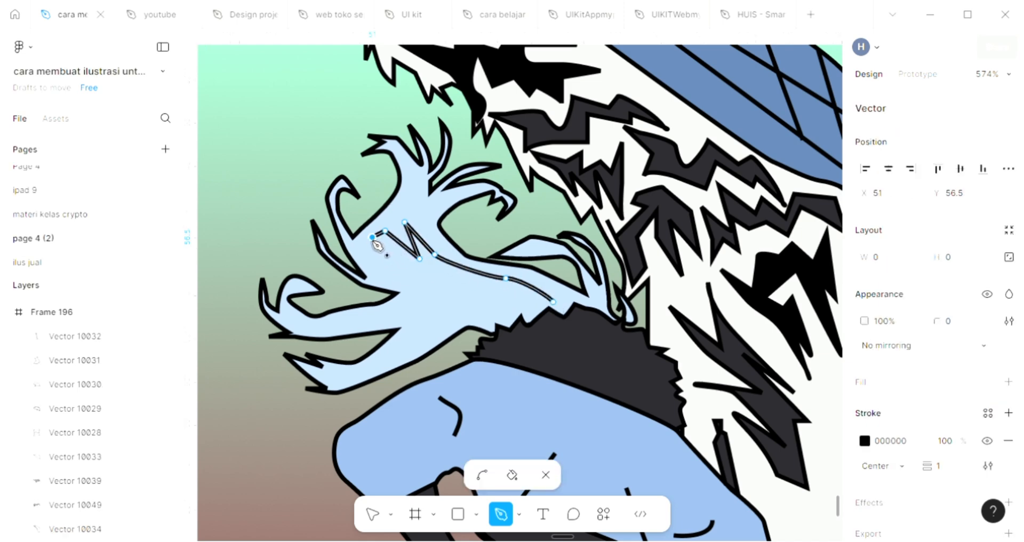
pyautogui.click(358, 244)
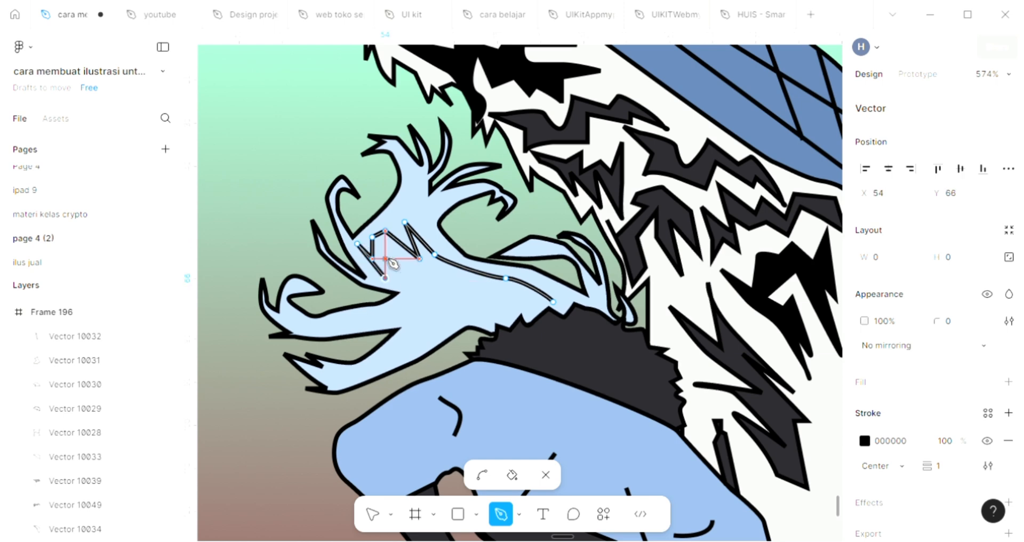
pyautogui.click(385, 250)
pyautogui.click(419, 271)
pyautogui.click(402, 261)
pyautogui.click(431, 301)
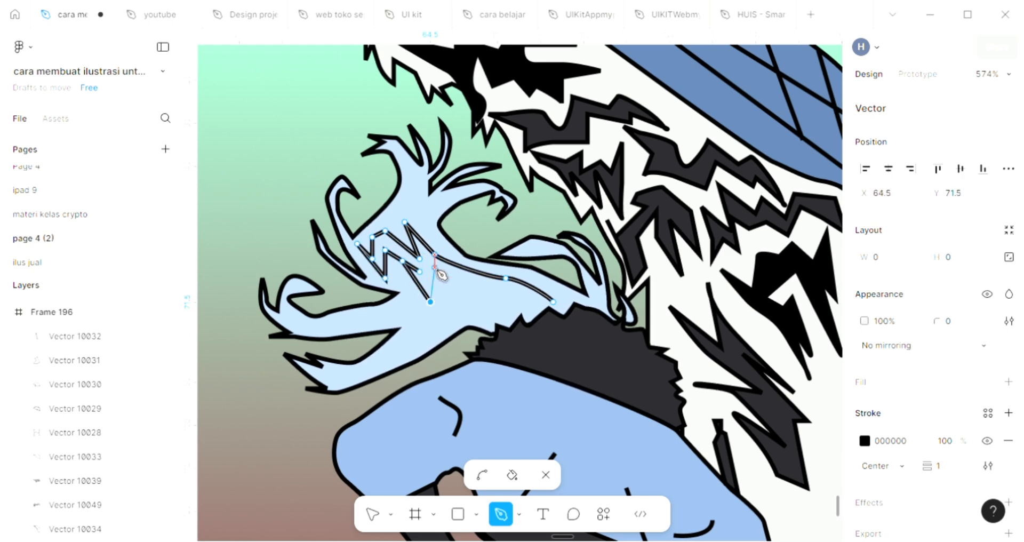
pyautogui.click(435, 267)
pyautogui.click(466, 302)
pyautogui.click(467, 285)
pyautogui.moveTo(505, 297); pyautogui.dragTo(495, 293)
pyautogui.click(496, 285)
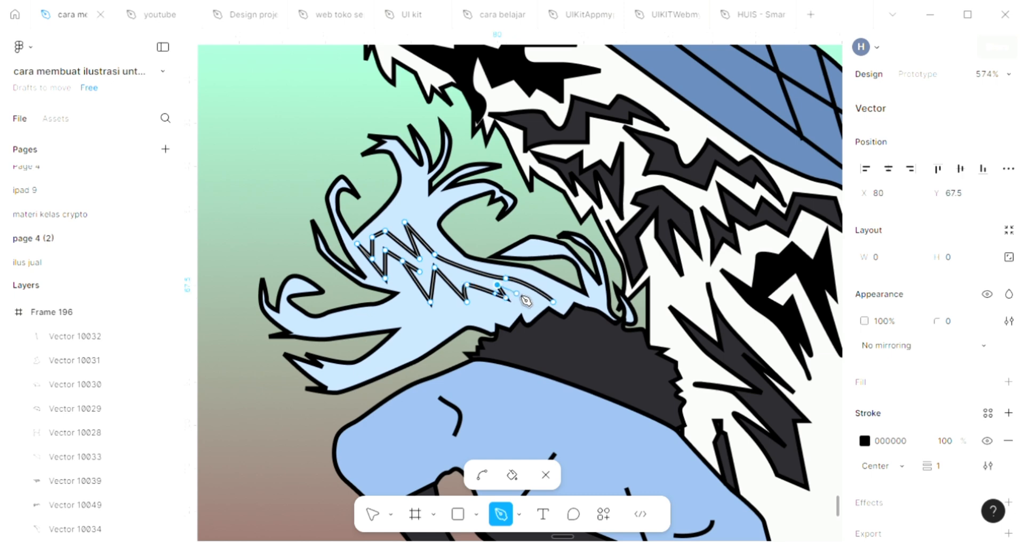
pyautogui.click(521, 295)
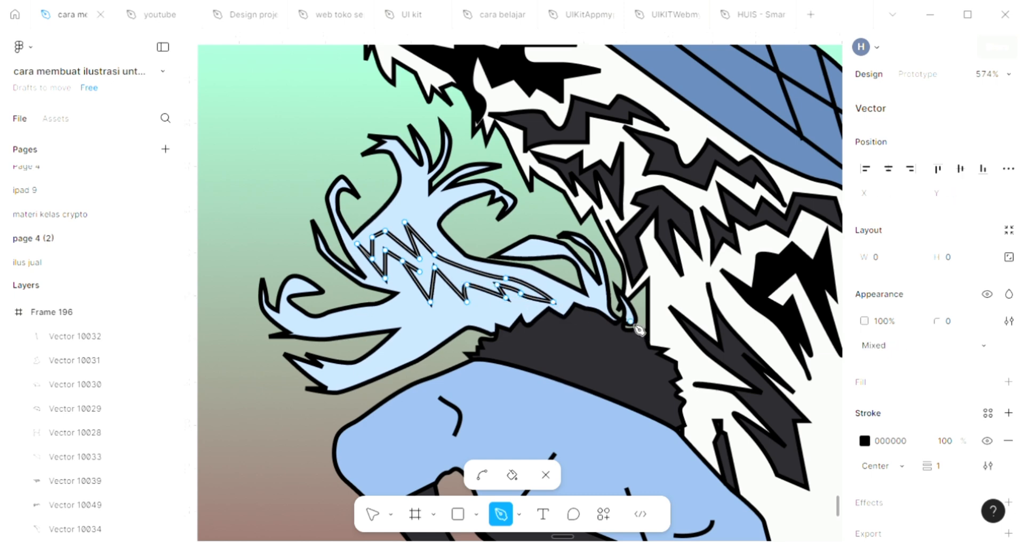
# Step: Fill the zigzag hair marking with the dark grey 29282D sampled from the collar, and deselect it
pyautogui.click(1007, 381)
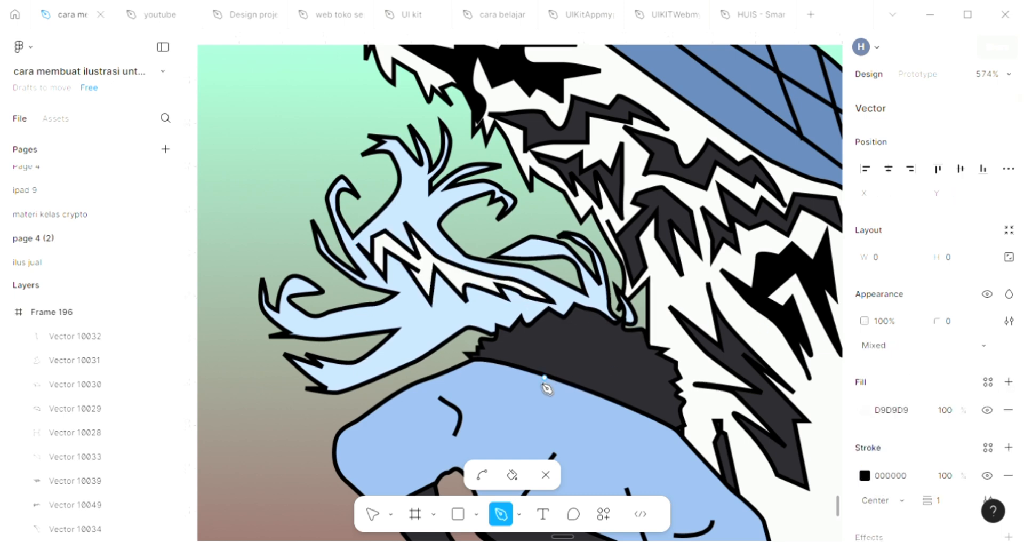
pyautogui.press('i')
pyautogui.click(572, 338)
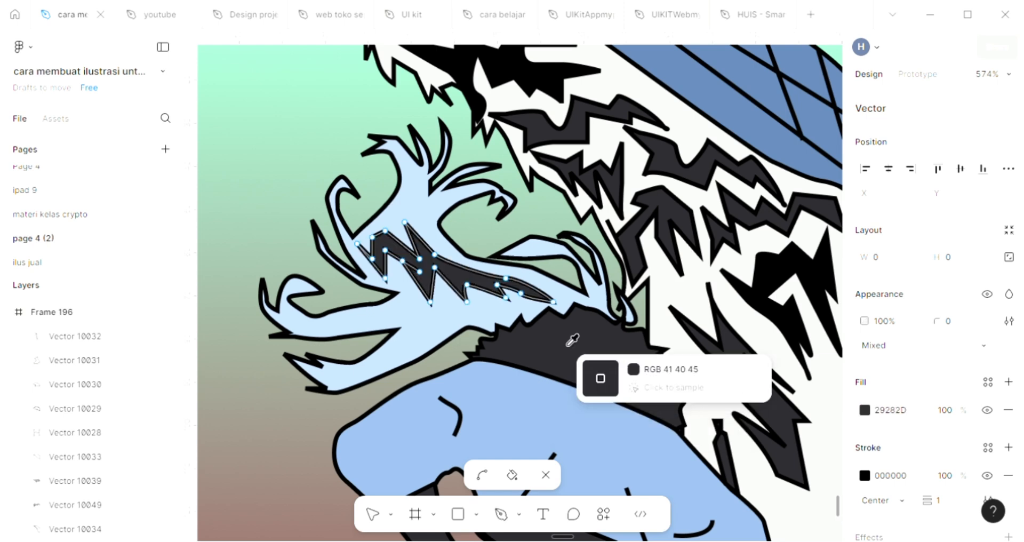
pyautogui.press('Escape')
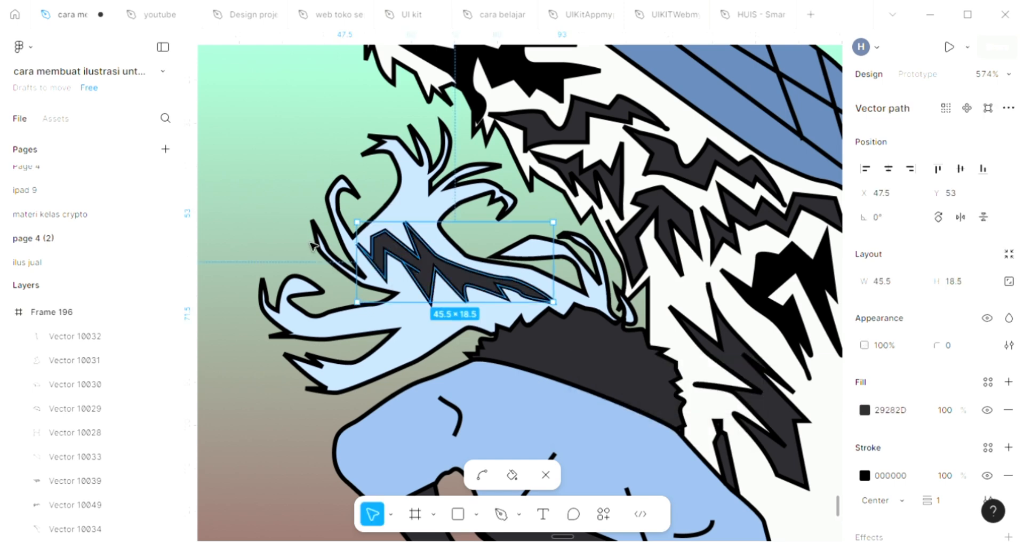
pyautogui.click(312, 245)
# Step: Draw a closed wavy, branching outline across the lower light blue hair, from the left strands to just above the dark collar
pyautogui.press('p')
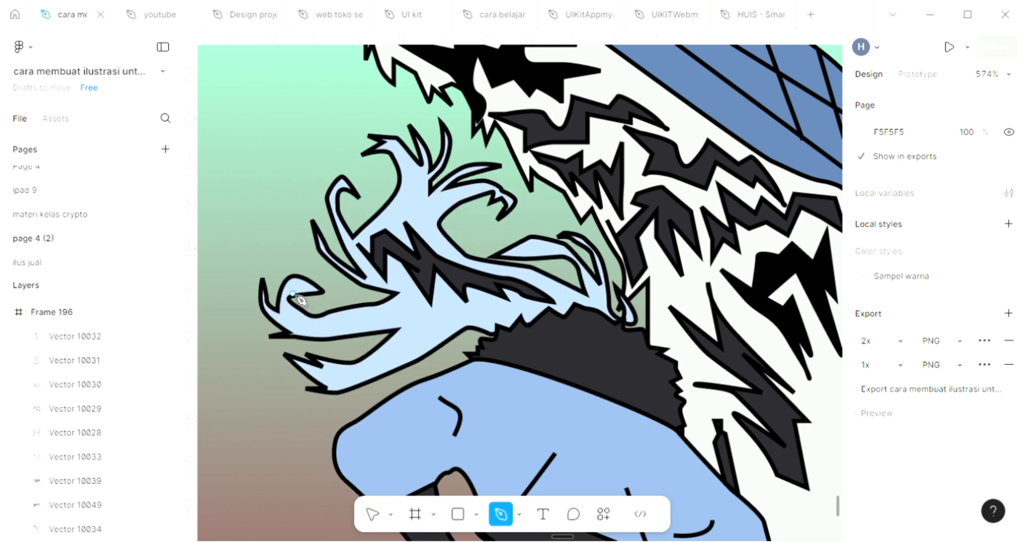
pyautogui.click(334, 324)
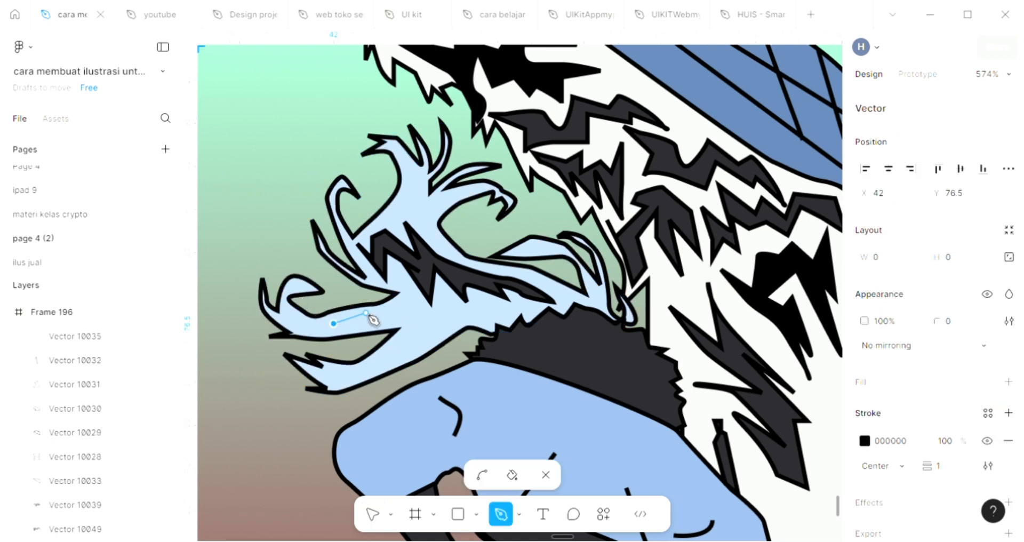
pyautogui.moveTo(366, 314); pyautogui.dragTo(383, 360)
pyautogui.click(485, 309)
pyautogui.click(512, 309)
pyautogui.click(485, 318)
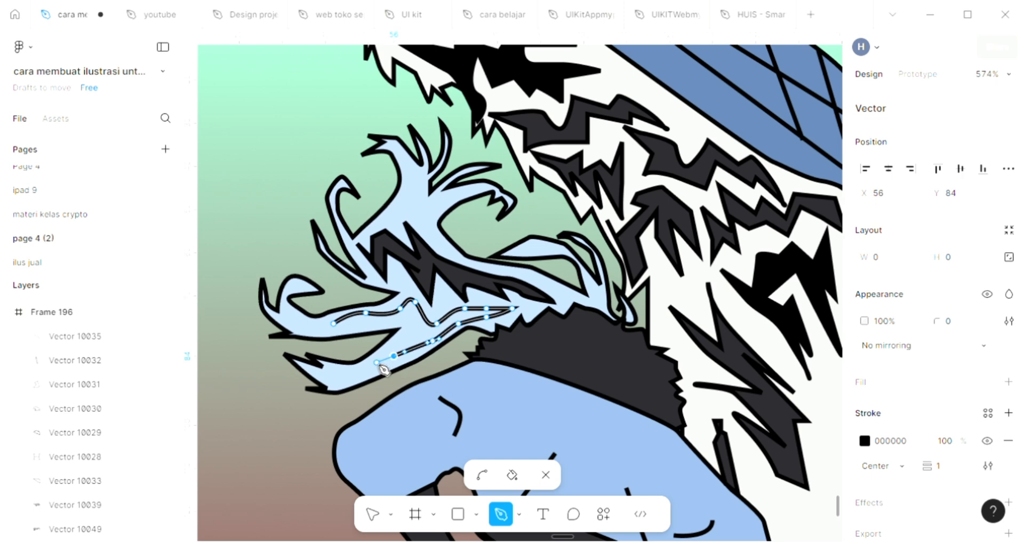
pyautogui.click(376, 362)
pyautogui.click(408, 332)
pyautogui.click(409, 318)
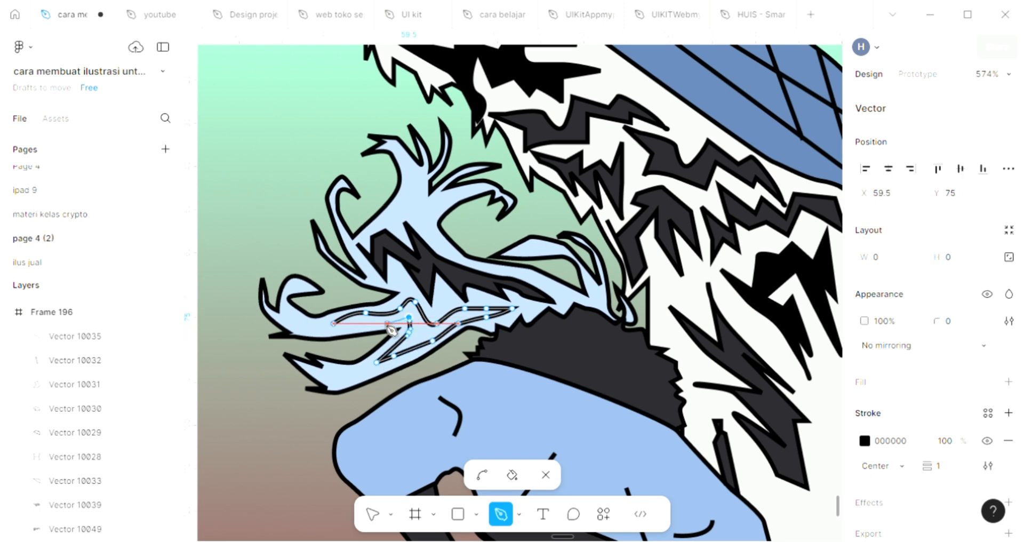
pyautogui.moveTo(344, 324); pyautogui.dragTo(335, 329)
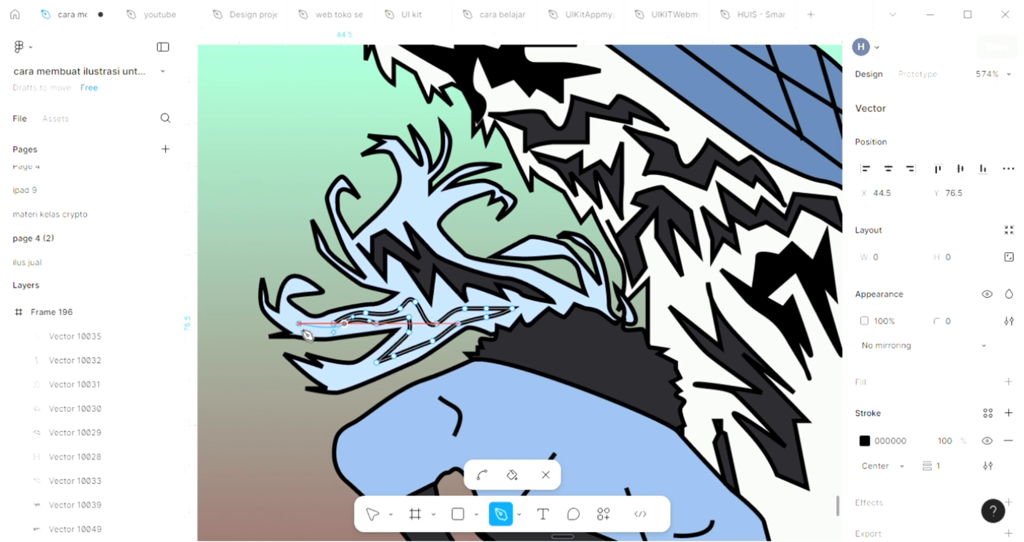
pyautogui.click(299, 324)
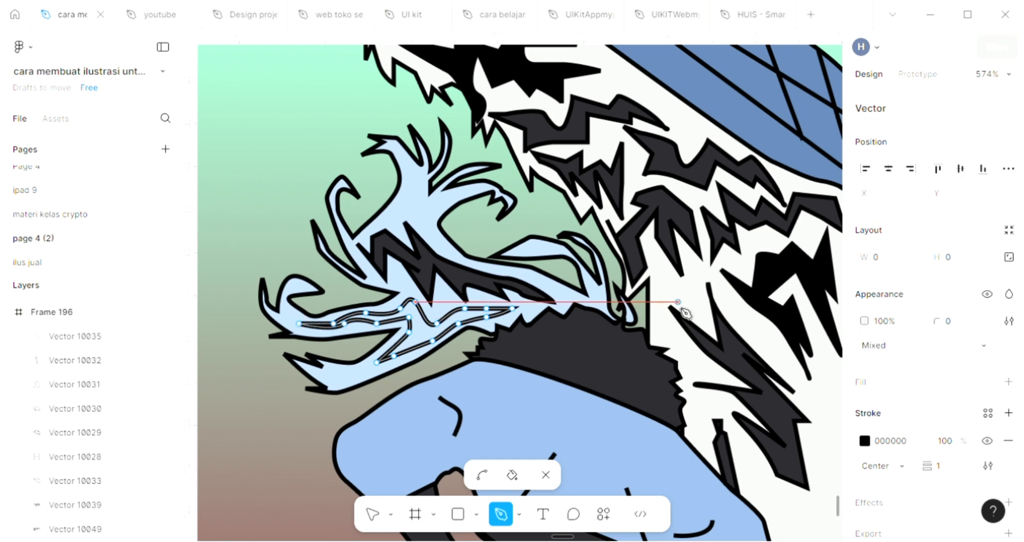
# Step: Fill the wavy lower hair marking with the dark grey 29282D sampled from the collar, and deselect it
pyautogui.click(1008, 383)
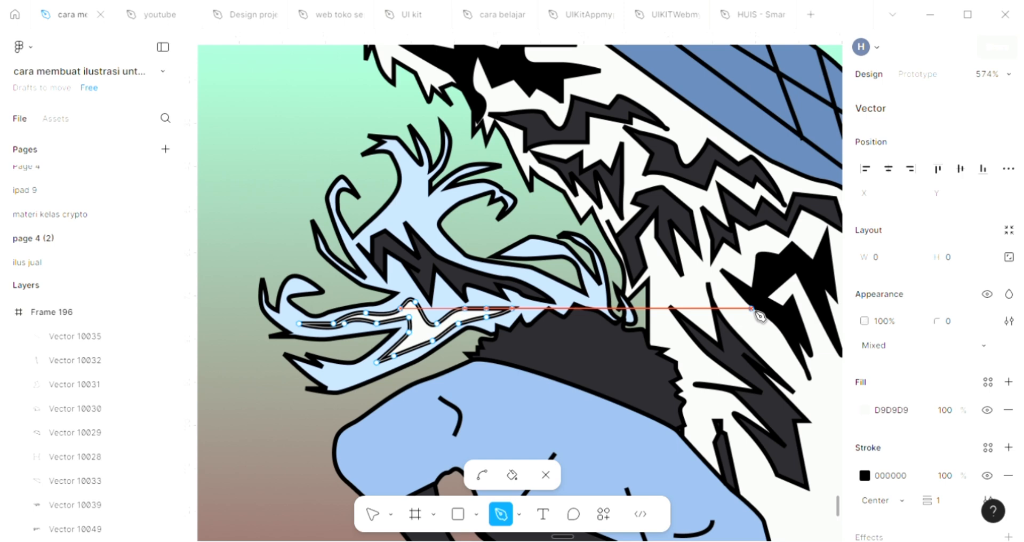
pyautogui.click(512, 308)
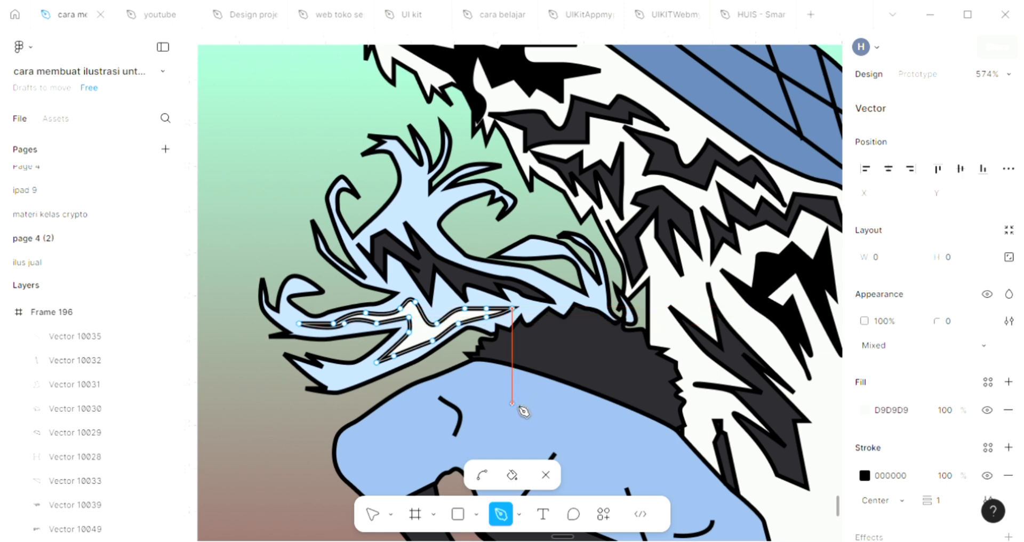
pyautogui.press('i')
pyautogui.click(580, 362)
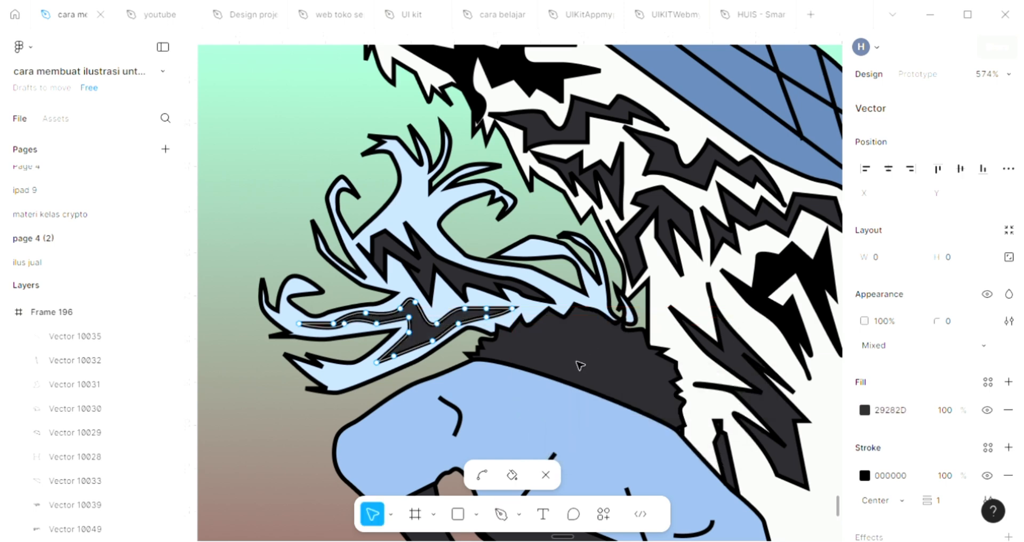
pyautogui.press('Escape')
pyautogui.press('Escape')
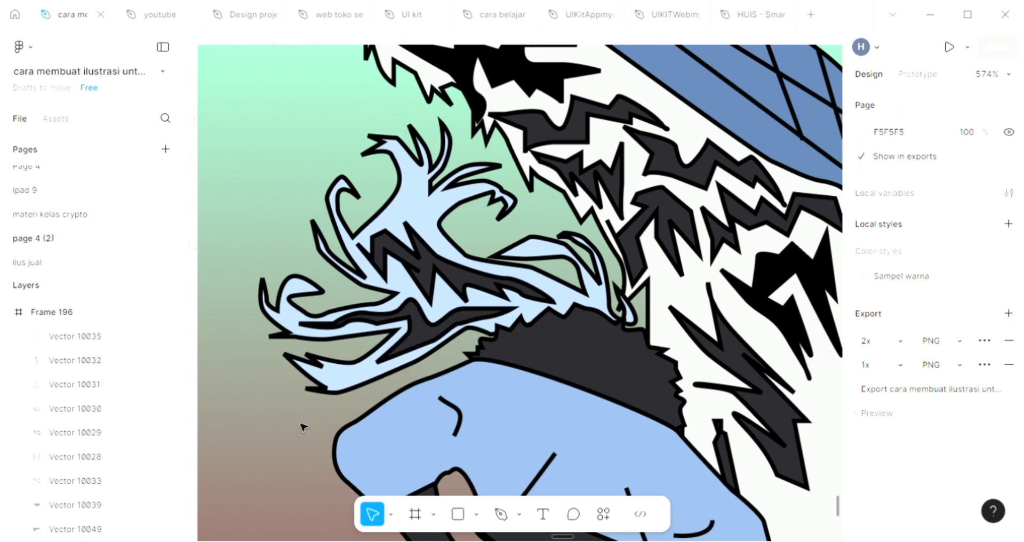
pyautogui.hscroll(1, 309, 434)
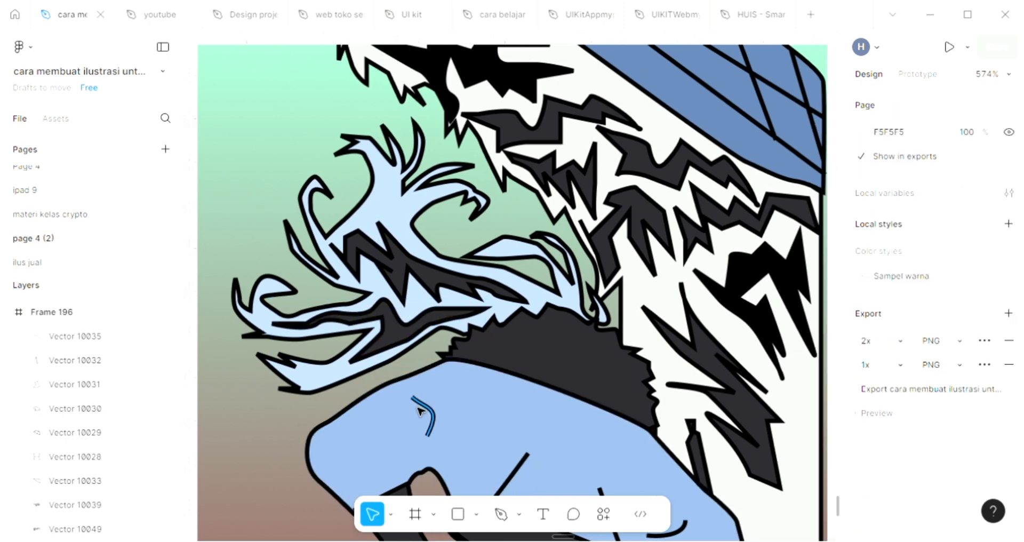
# Step: Draw the wavy upper edge of a new marking across the blue garment, from beside the shoulder fold to a pointed tip near the hip
pyautogui.hscroll(1, 415, 410)
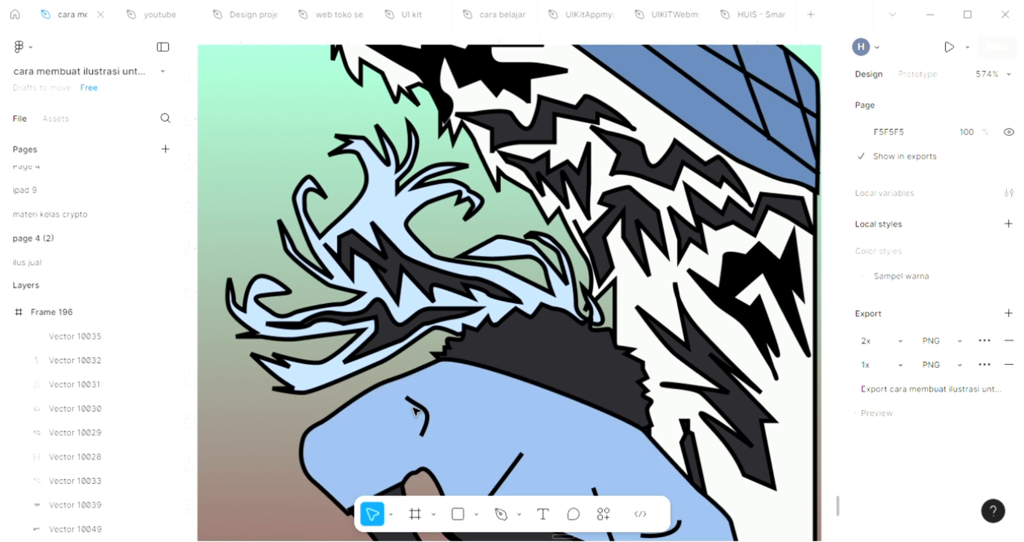
pyautogui.scroll(-1, 415, 411)
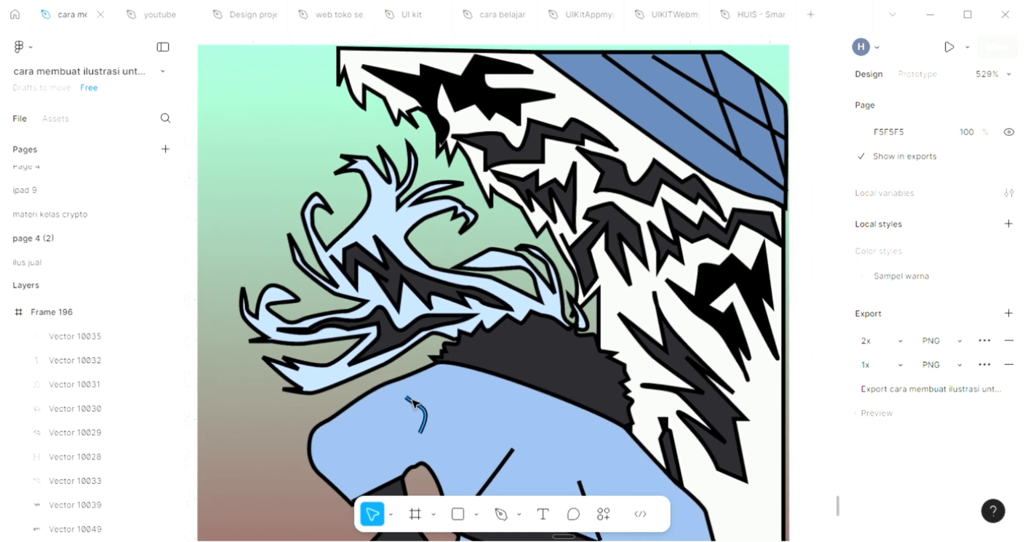
pyautogui.scroll(-3, 251, 182)
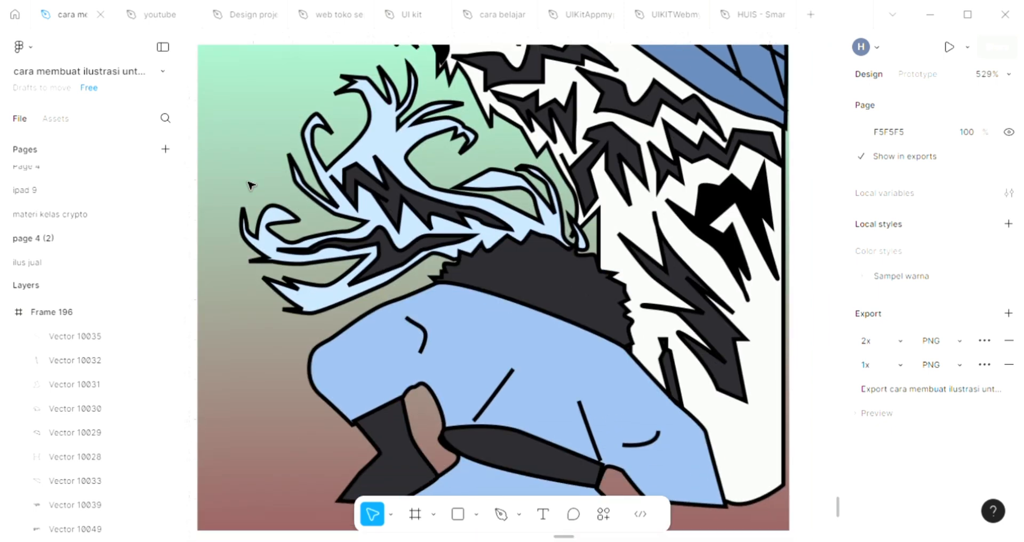
pyautogui.scroll(-1, 252, 184)
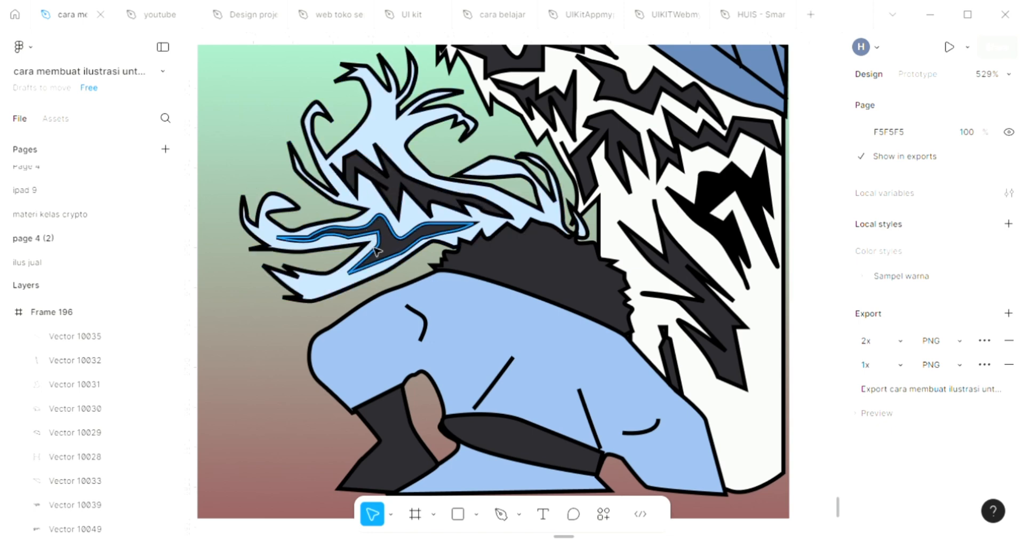
pyautogui.hscroll(1, 398, 358)
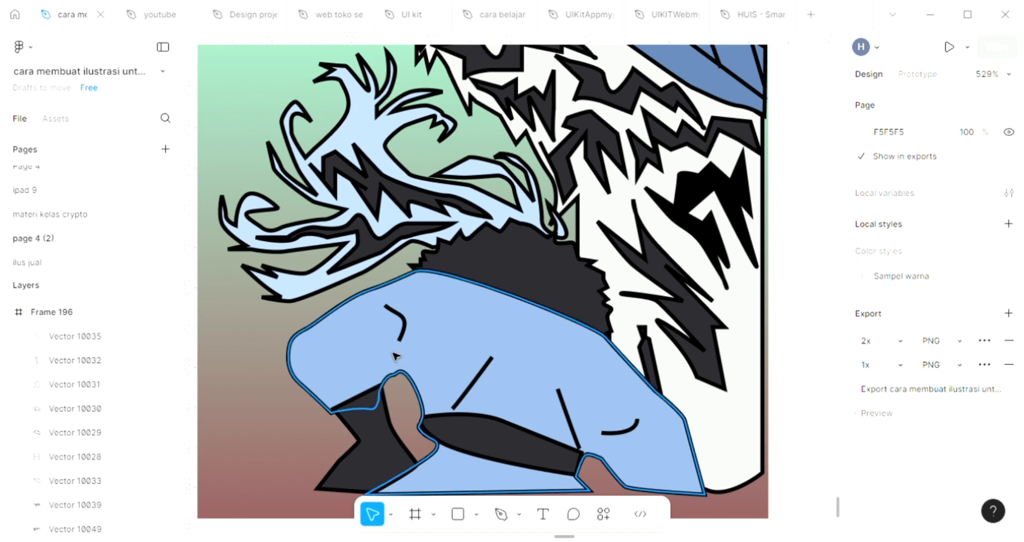
pyautogui.hscroll(1, 397, 359)
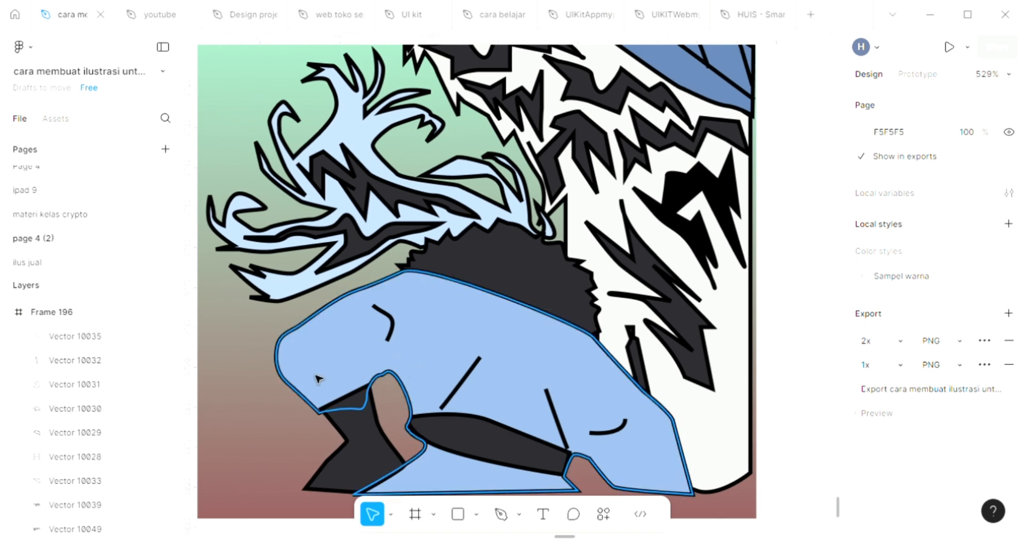
pyautogui.hscroll(1, 315, 419)
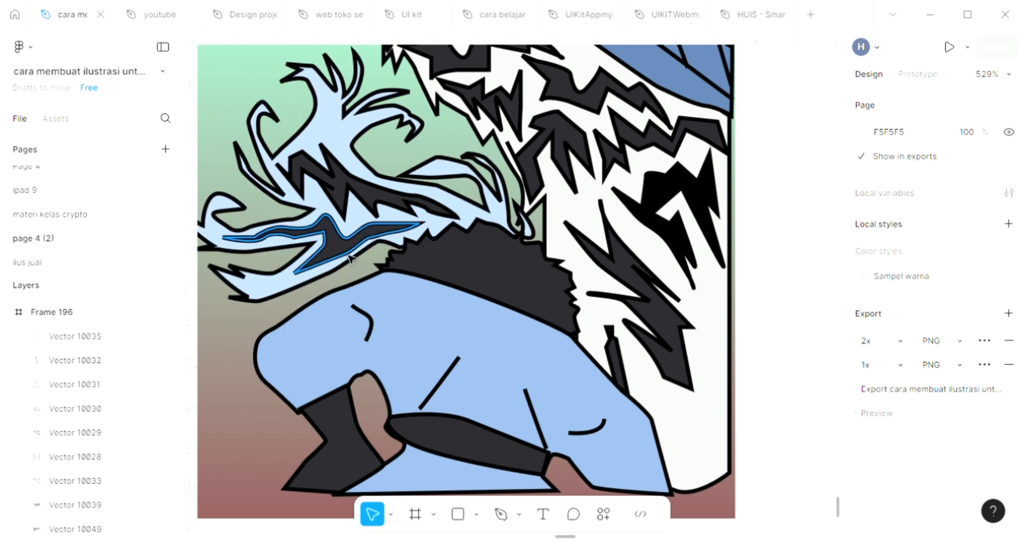
pyautogui.scroll(-1, 349, 258)
pyautogui.click(501, 523)
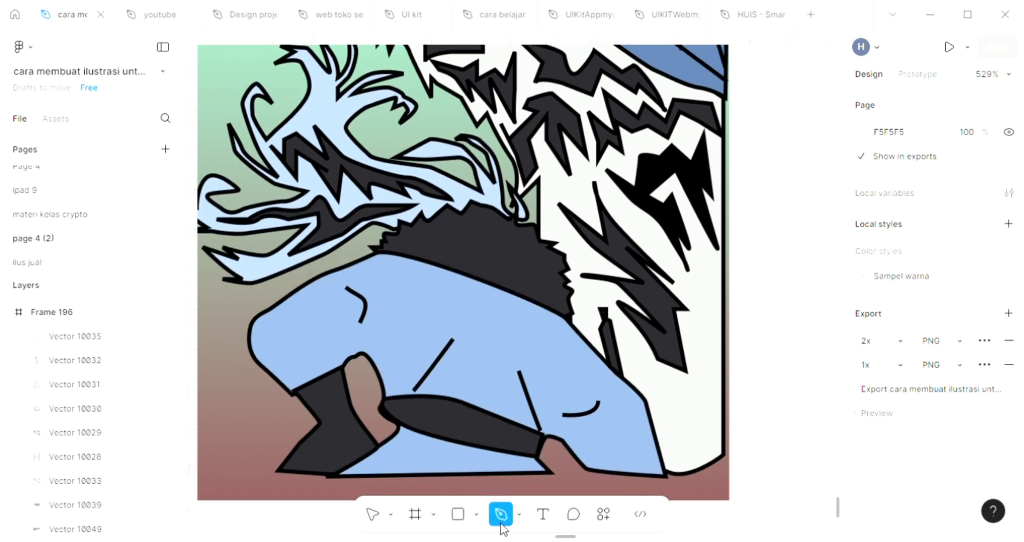
pyautogui.scroll(3, 487, 392)
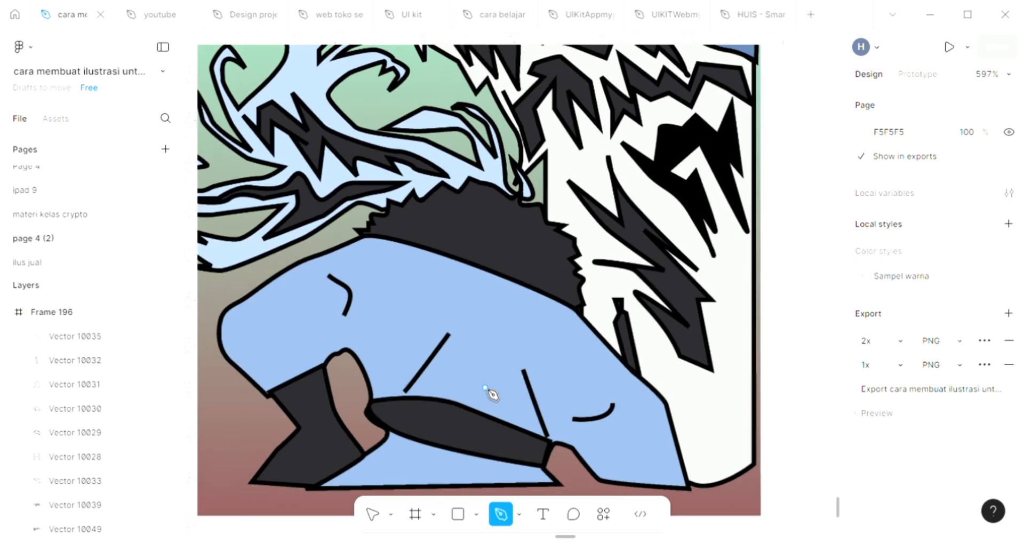
pyautogui.scroll(2, 487, 393)
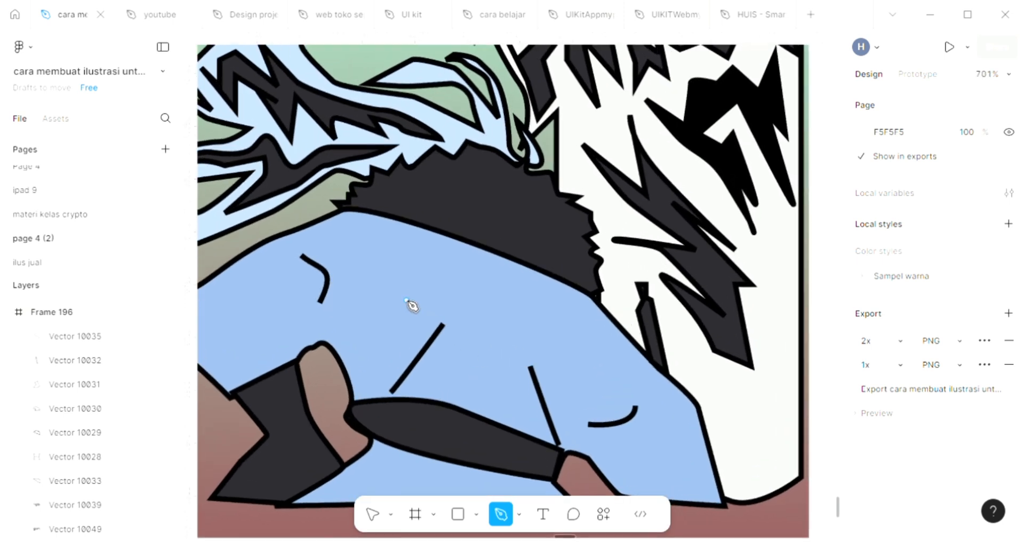
pyautogui.moveTo(385, 307); pyautogui.dragTo(455, 306)
pyautogui.click(459, 281)
pyautogui.moveTo(496, 308); pyautogui.dragTo(597, 362)
pyautogui.click(554, 350)
pyautogui.click(595, 329)
pyautogui.click(564, 392)
pyautogui.click(569, 361)
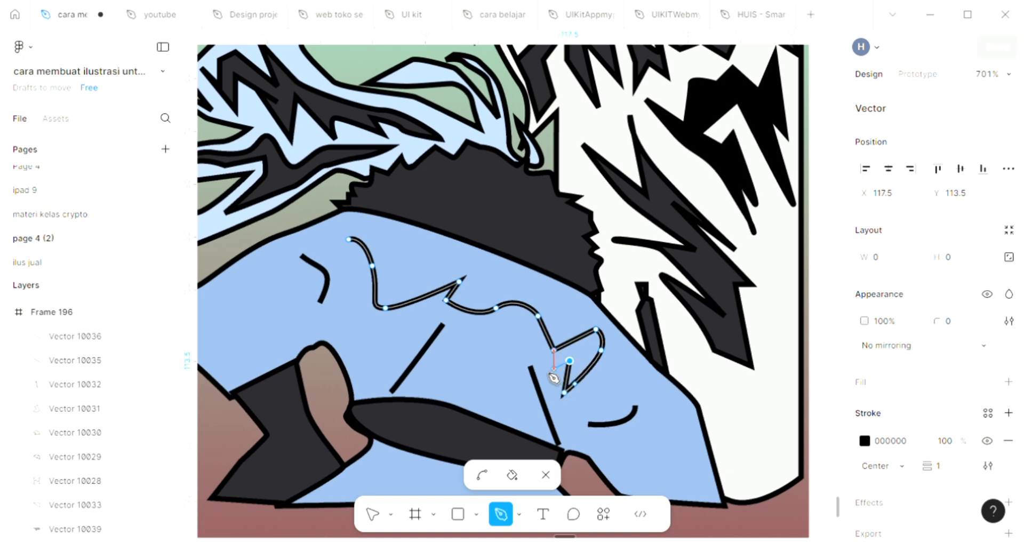
# Step: Complete the garment marking with a wavy lower edge running back beneath the upper one, and close the outline at its starting point
pyautogui.click(545, 369)
pyautogui.moveTo(514, 323); pyautogui.dragTo(503, 322)
pyautogui.click(469, 329)
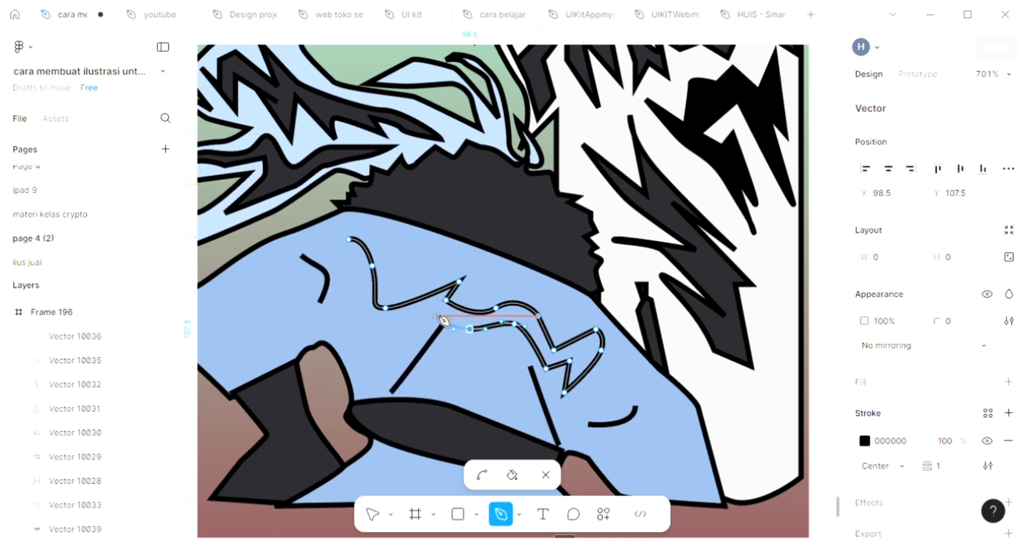
pyautogui.click(435, 316)
pyautogui.click(367, 328)
pyautogui.moveTo(340, 297); pyautogui.dragTo(342, 281)
pyautogui.click(324, 240)
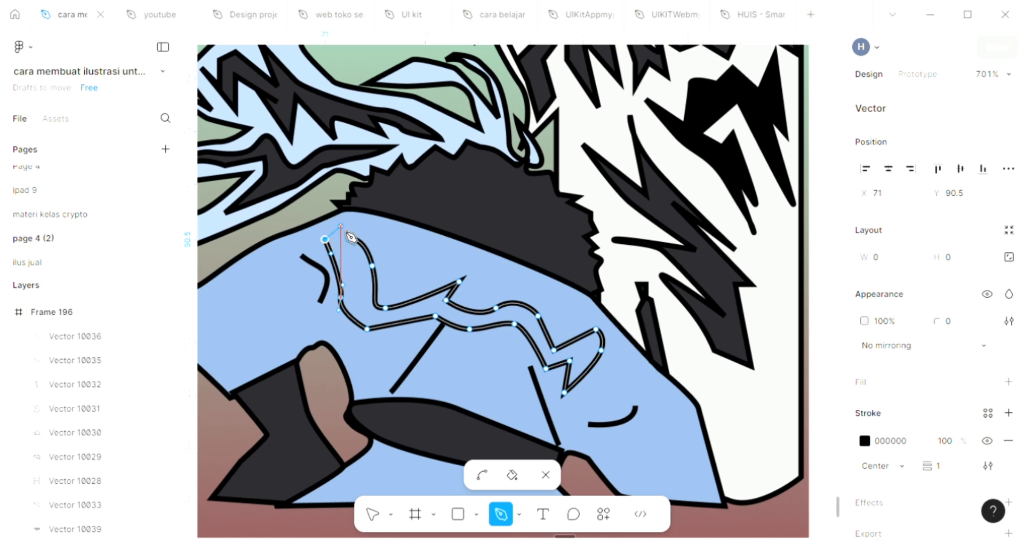
pyautogui.click(350, 240)
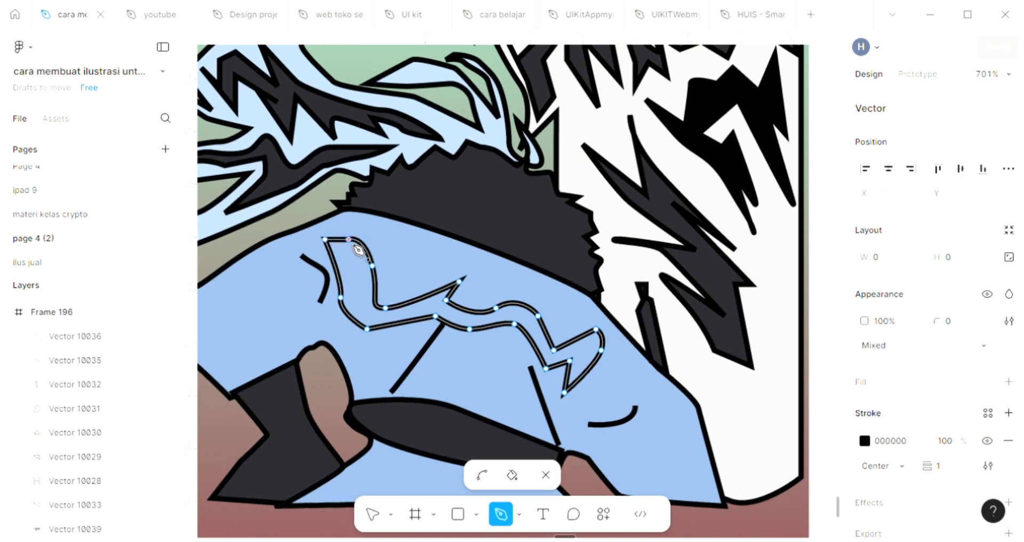
# Step: Fill the wavy garment marking with the dark grey 29282D sampled from the collar, and deselect it
pyautogui.click(1009, 382)
pyautogui.scroll(-2, 697, 373)
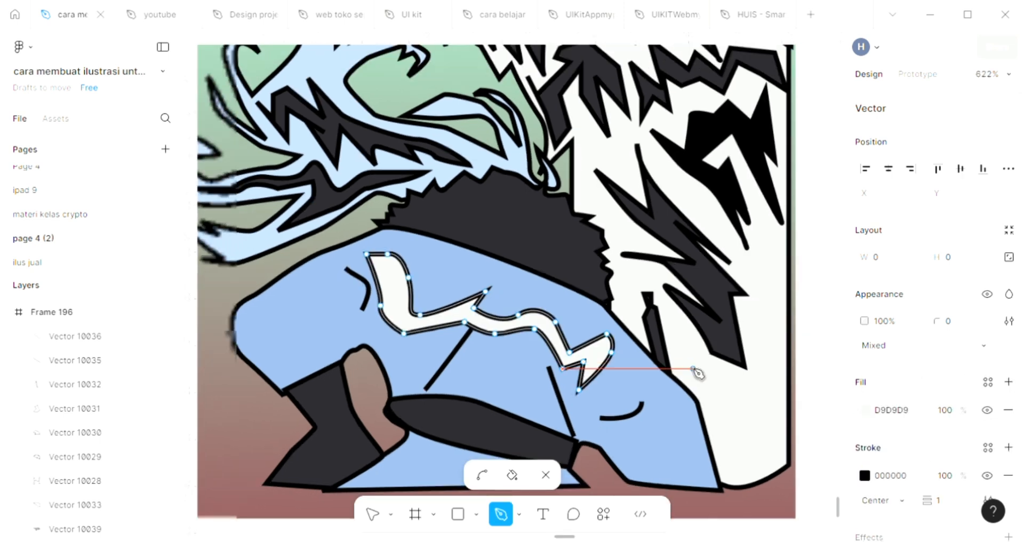
pyautogui.press('i')
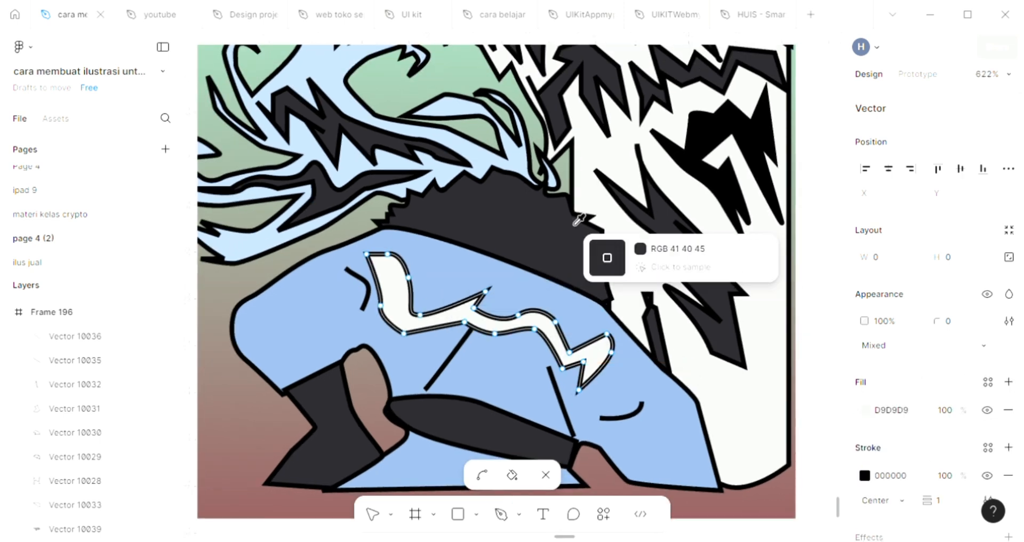
pyautogui.click(575, 223)
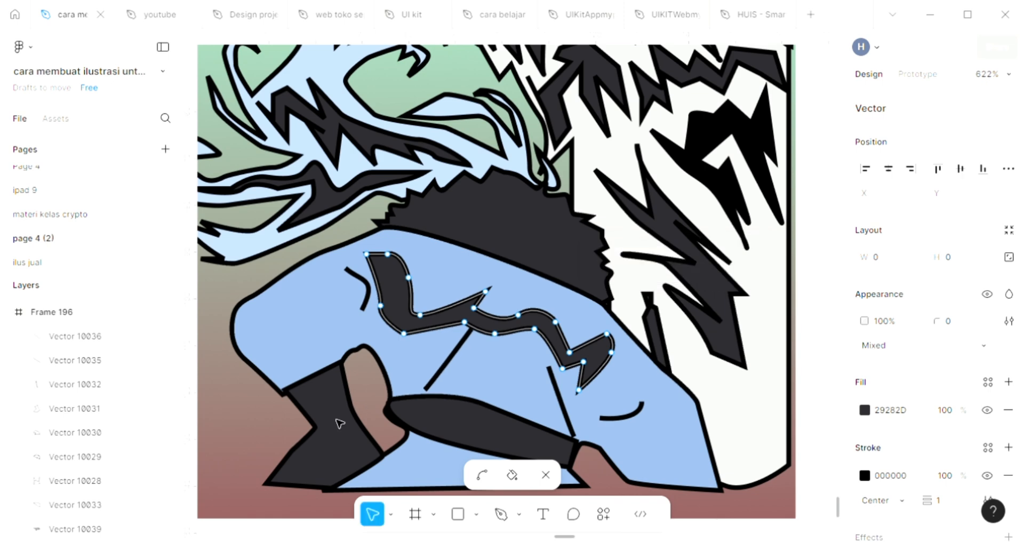
pyautogui.press('Escape')
pyautogui.press('Escape')
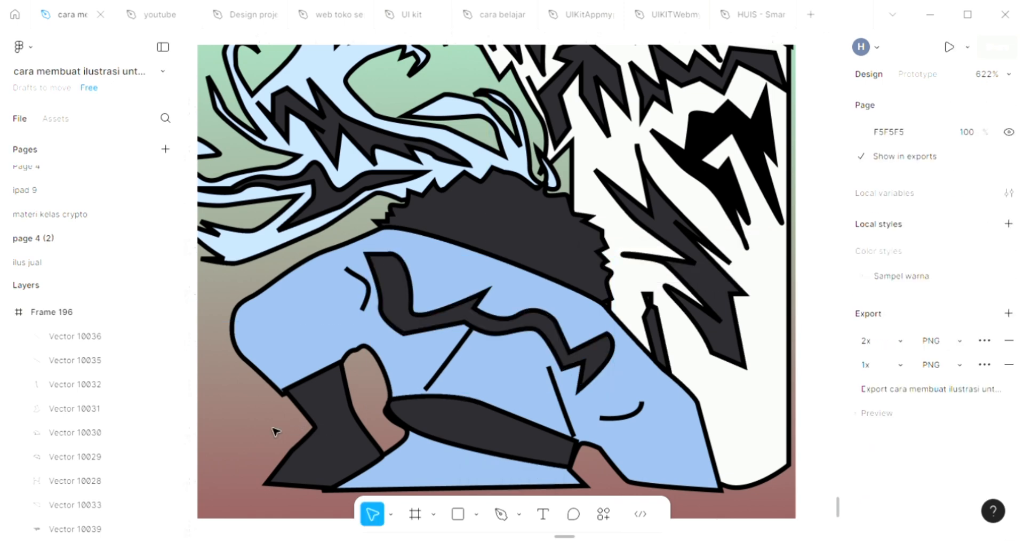
# Step: Examine the whole illustration, checking the dark markings on the garment, hair and white shape against the gradient background
pyautogui.scroll(-2, 273, 431)
pyautogui.scroll(-4, 273, 431)
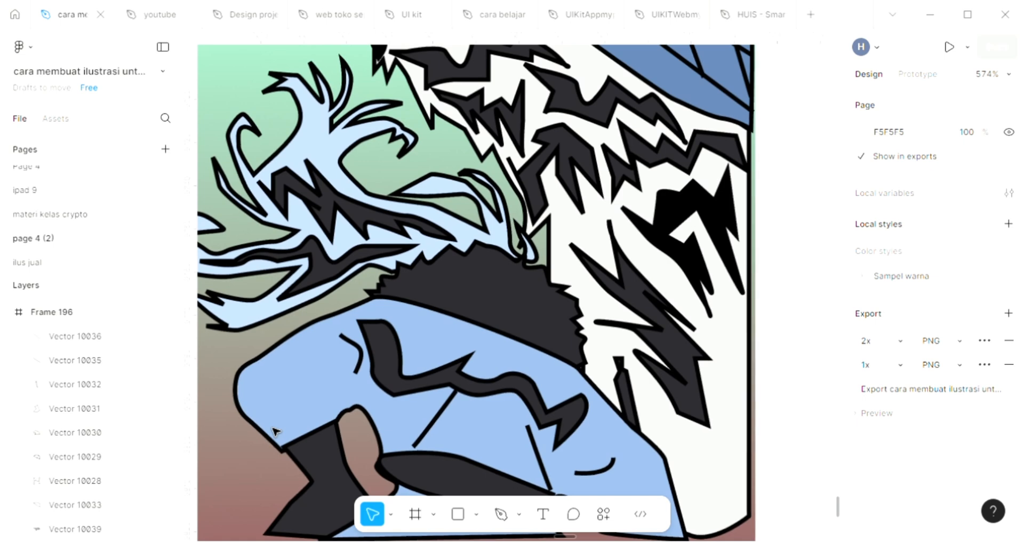
pyautogui.scroll(-4, 273, 431)
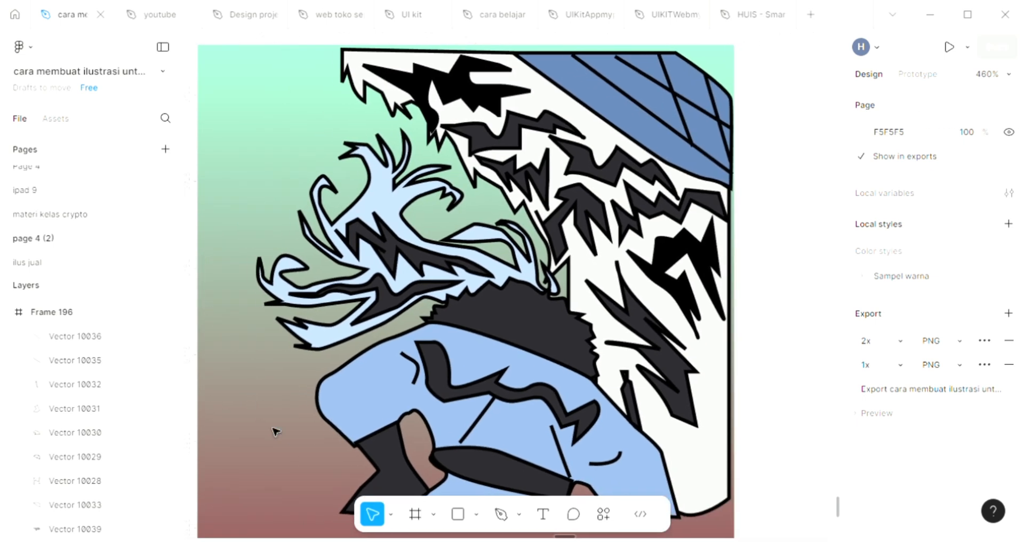
pyautogui.scroll(-2, 273, 431)
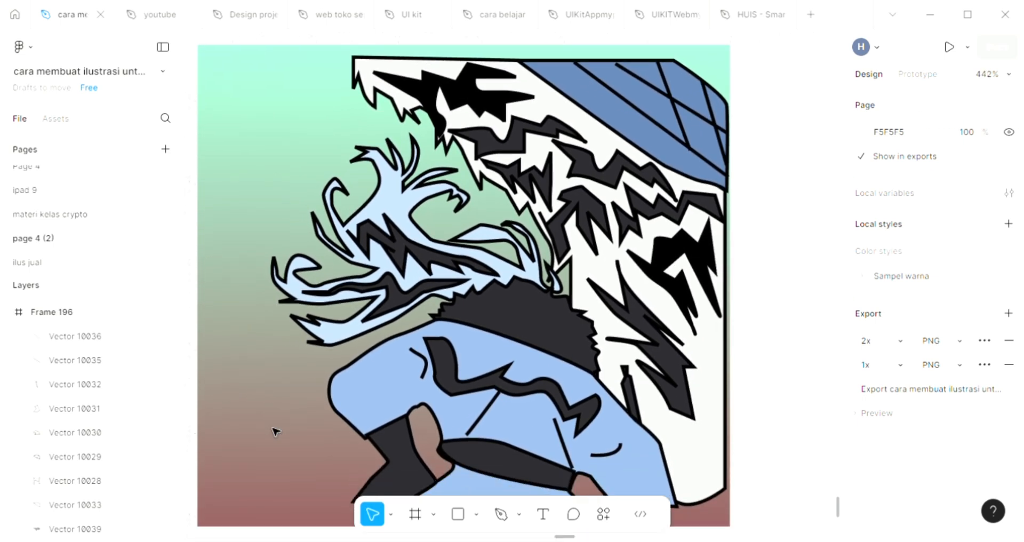
pyautogui.scroll(-3, 273, 431)
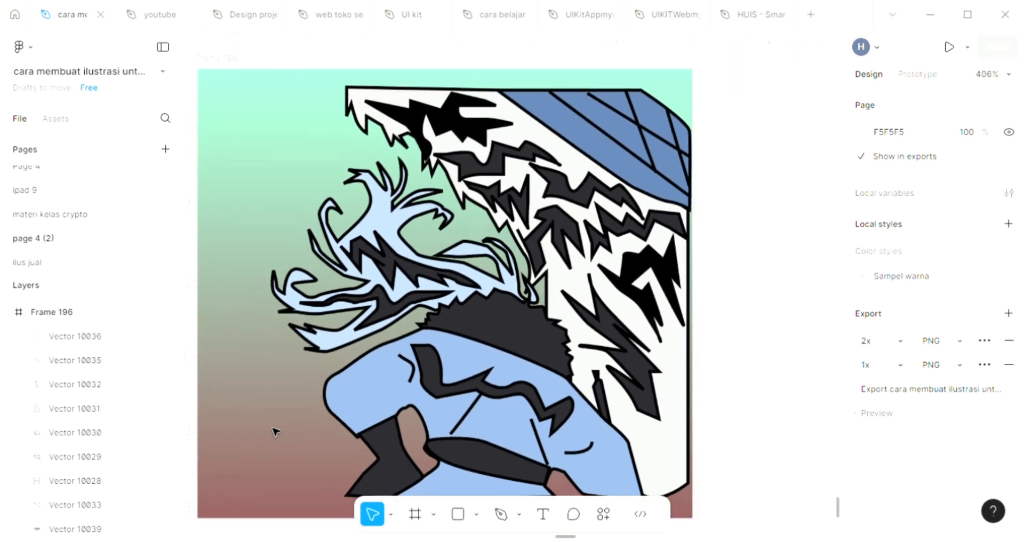
pyautogui.scroll(-1, 274, 431)
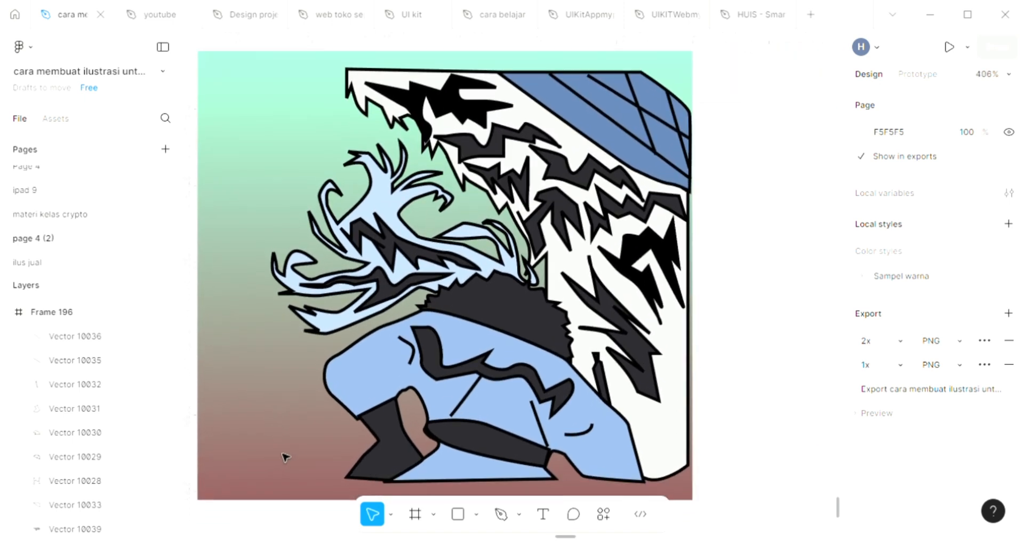
pyautogui.scroll(3, 284, 457)
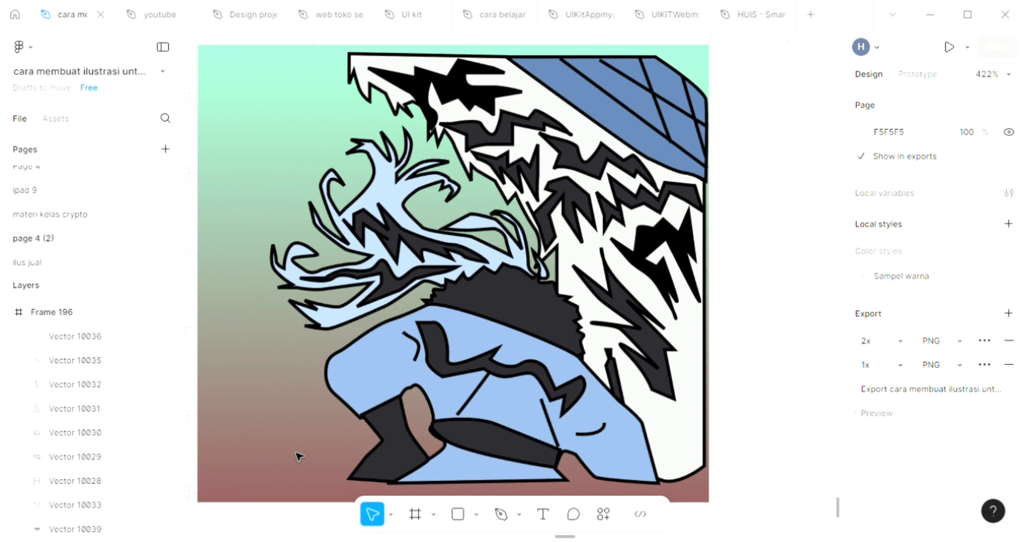
pyautogui.scroll(2, 299, 456)
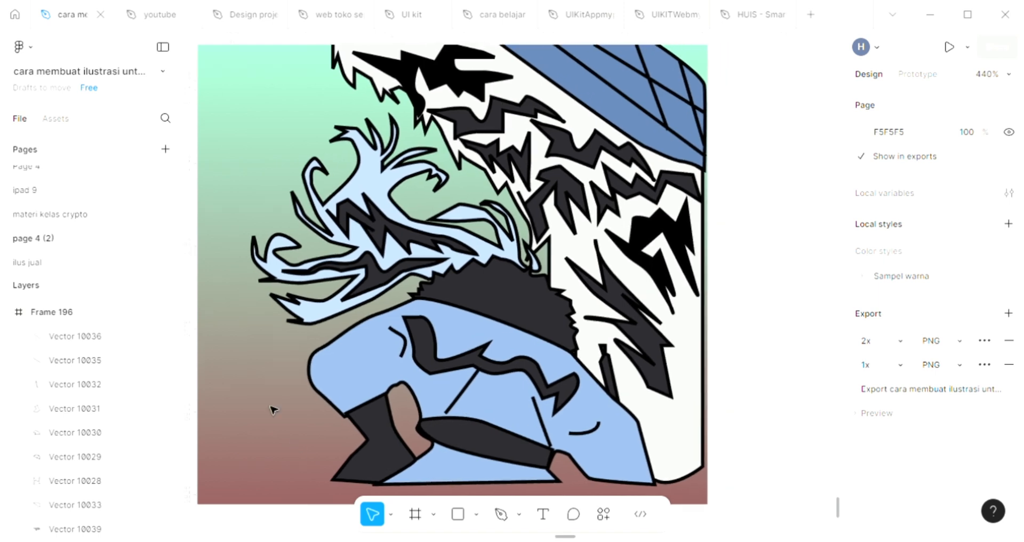